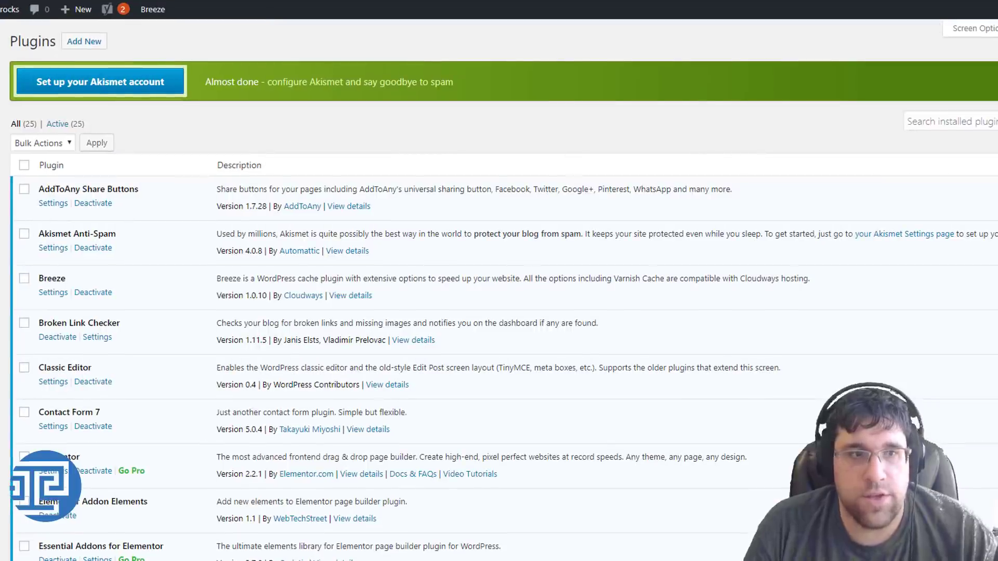
pyautogui.scroll(-3, 499, 291)
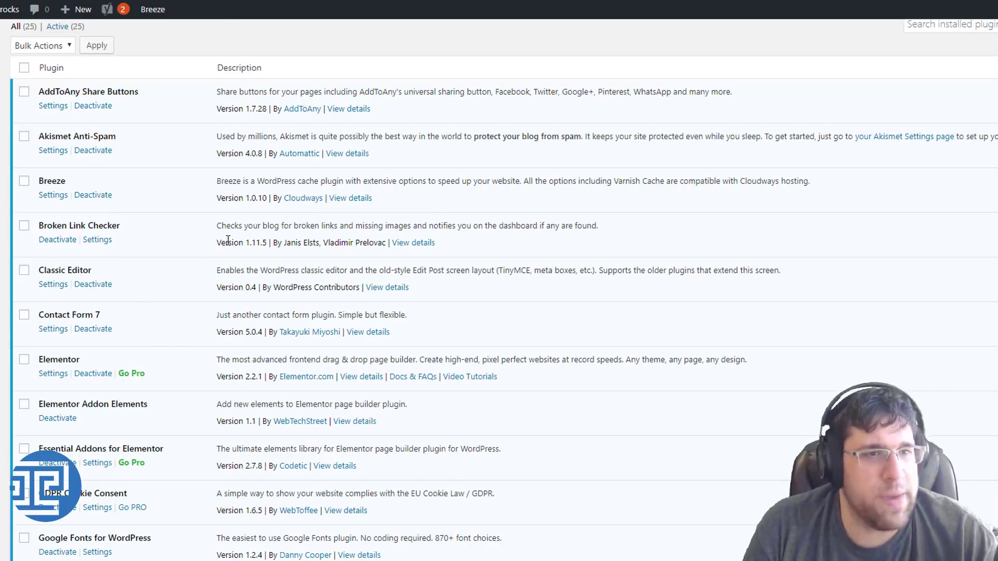
pyautogui.scroll(-3, 228, 241)
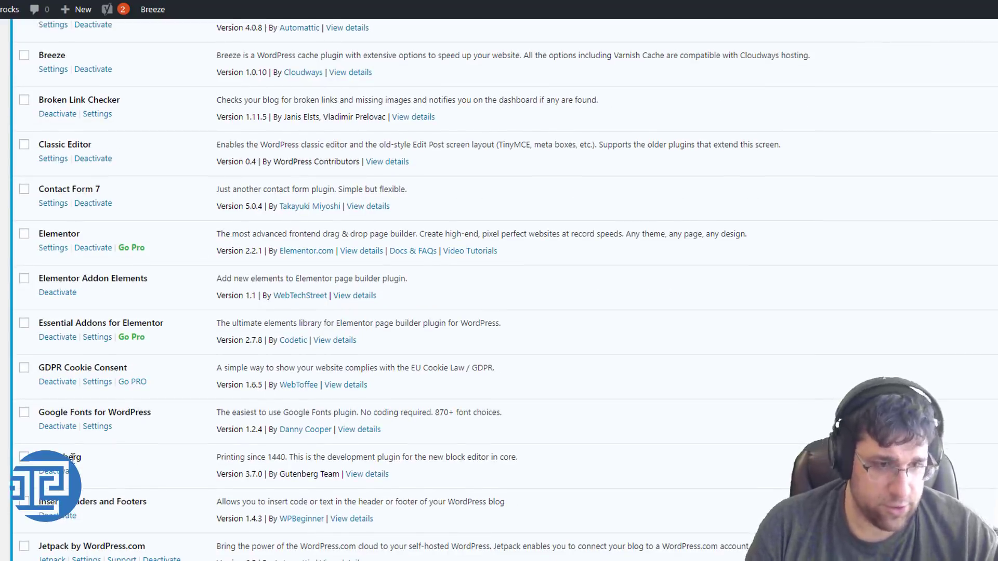
pyautogui.scroll(-5, 208, 445)
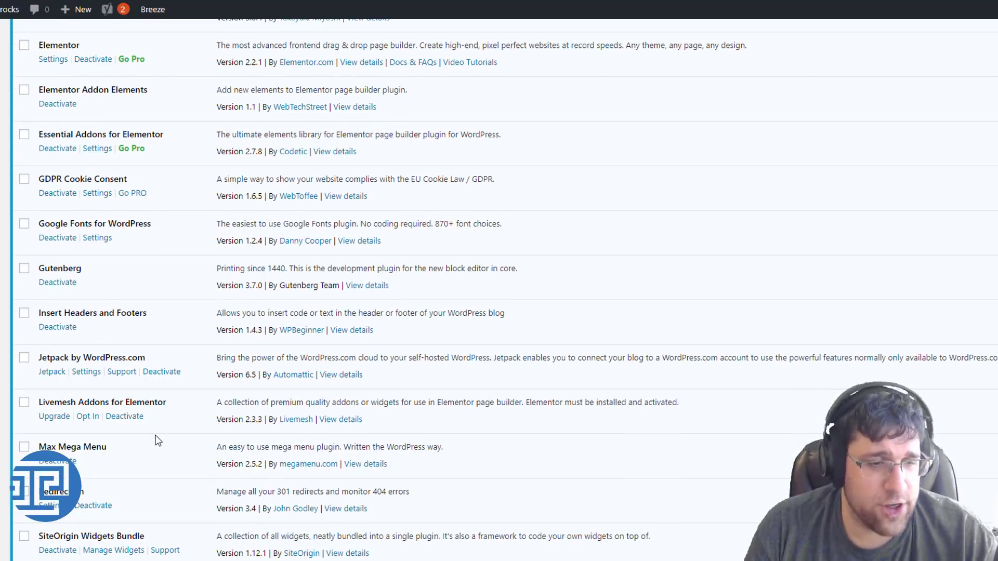
pyautogui.scroll(-6, 158, 441)
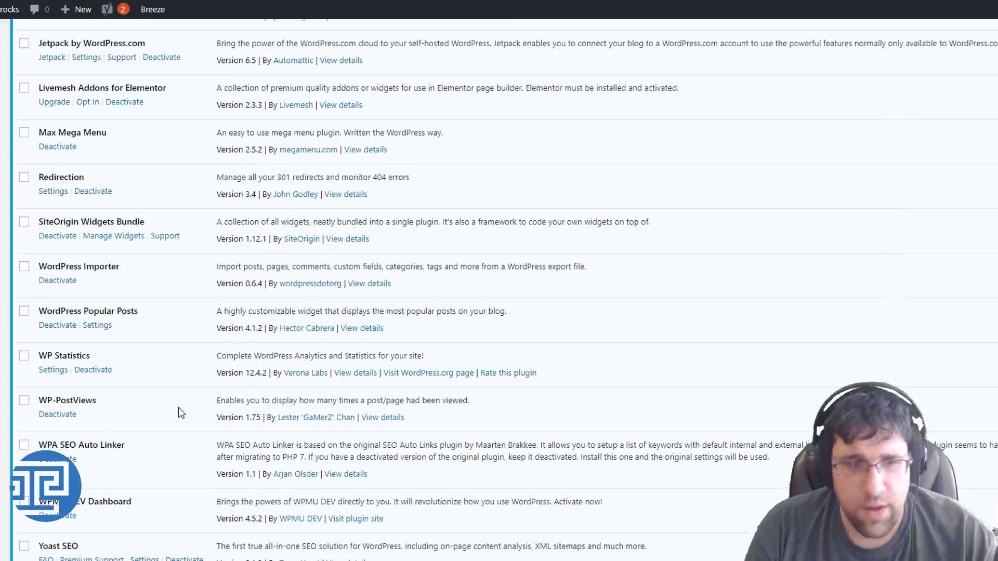
pyautogui.scroll(-2, 181, 414)
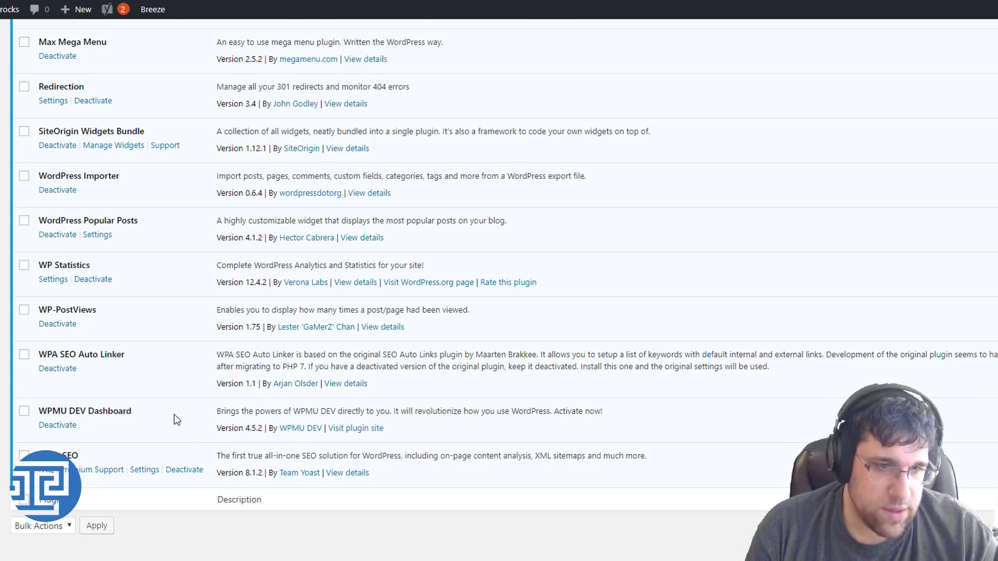
pyautogui.scroll(15, 173, 413)
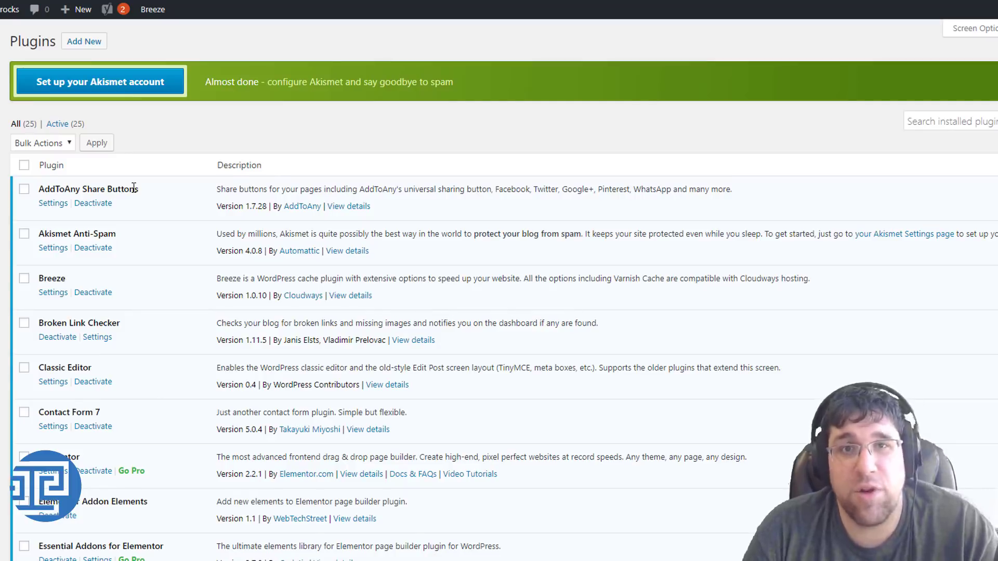
# Step: Deactivate AddToAny Share Buttons so 24 of the 25 plugins stay active
pyautogui.click(97, 205)
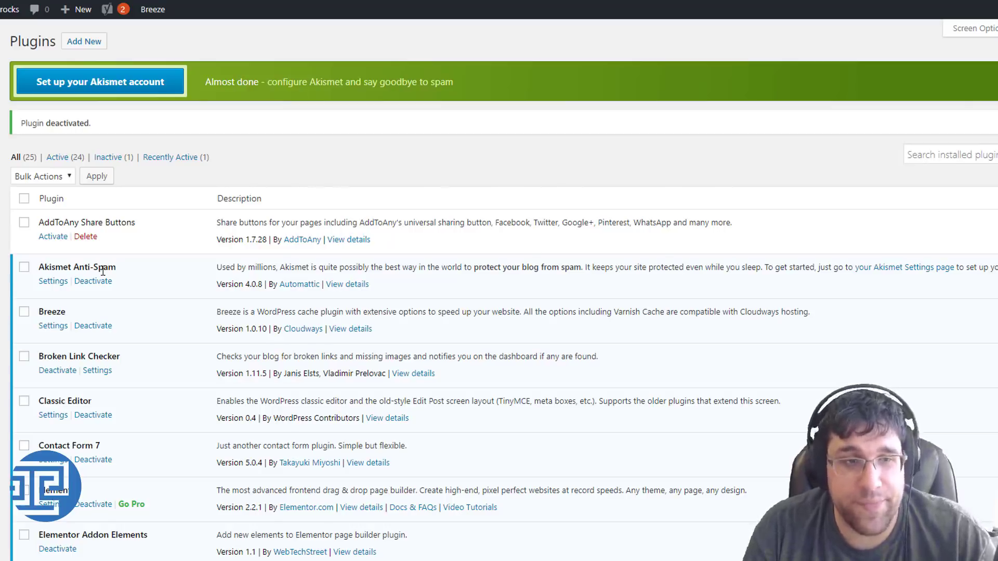
pyautogui.scroll(-1, 134, 256)
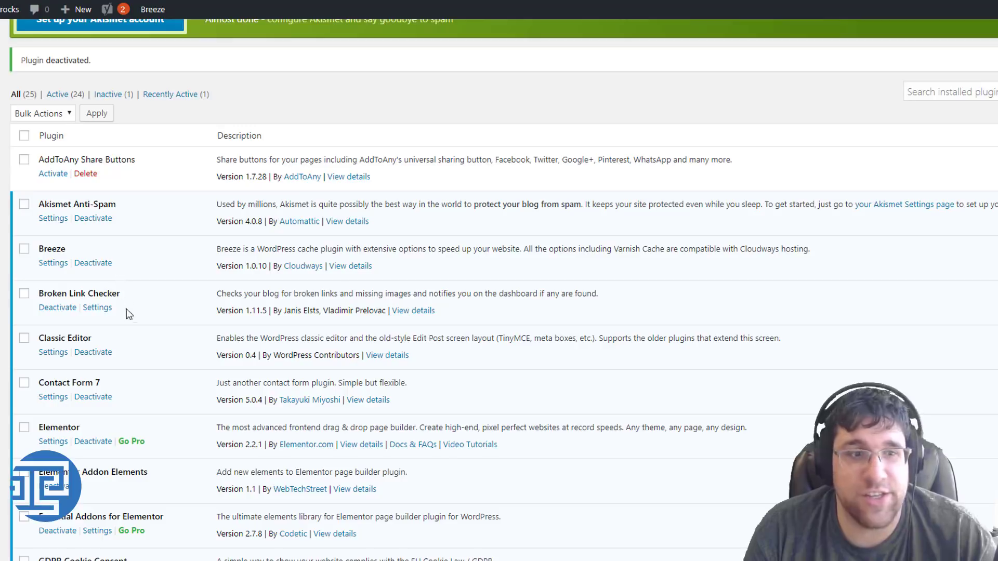
# Step: Deactivate Broken Link Checker, then scroll down to the Classic Editor through Jetpack rows
pyautogui.click(58, 308)
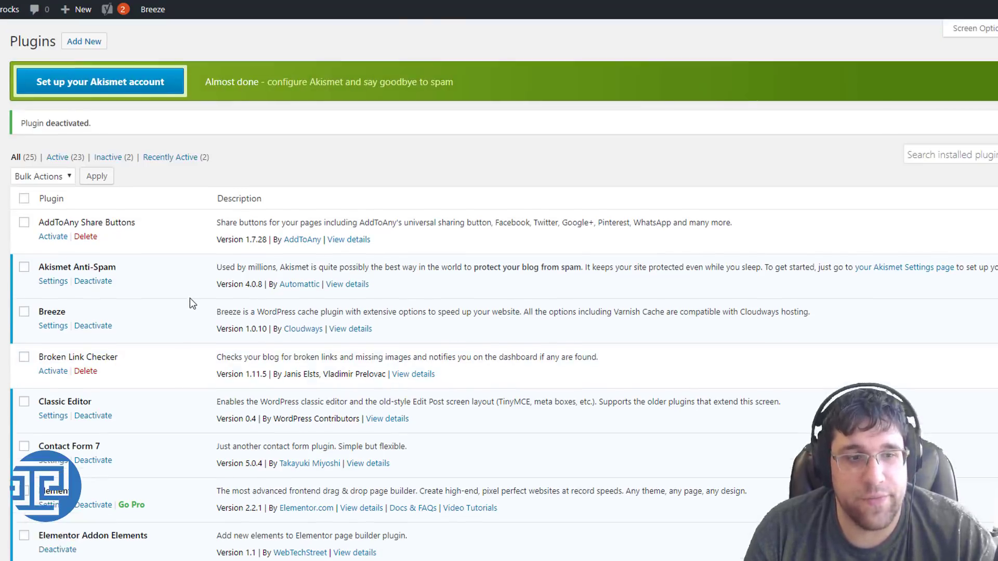
pyautogui.scroll(-2, 171, 338)
pyautogui.scroll(-2, 177, 316)
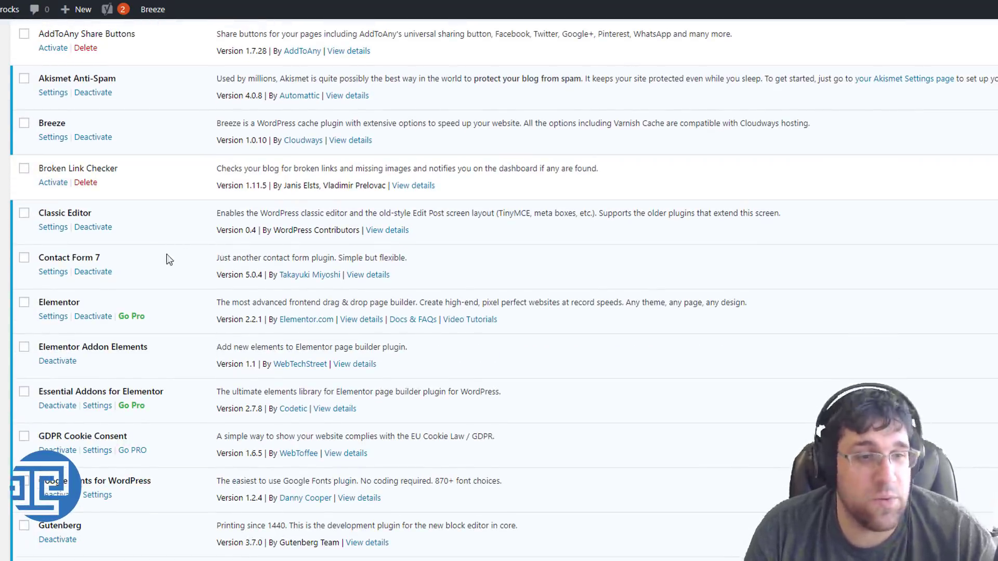
pyautogui.scroll(-1, 156, 283)
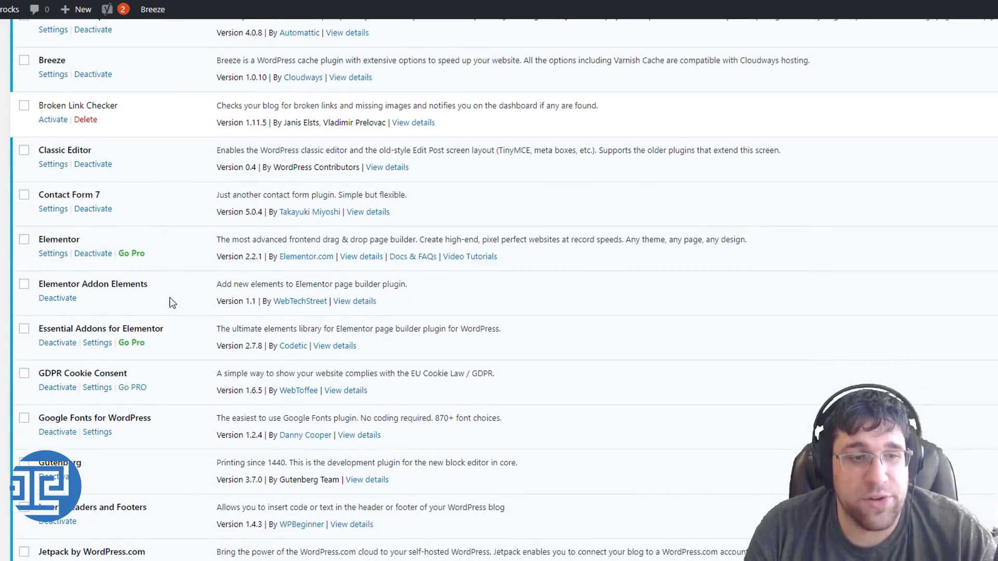
pyautogui.scroll(-2, 169, 309)
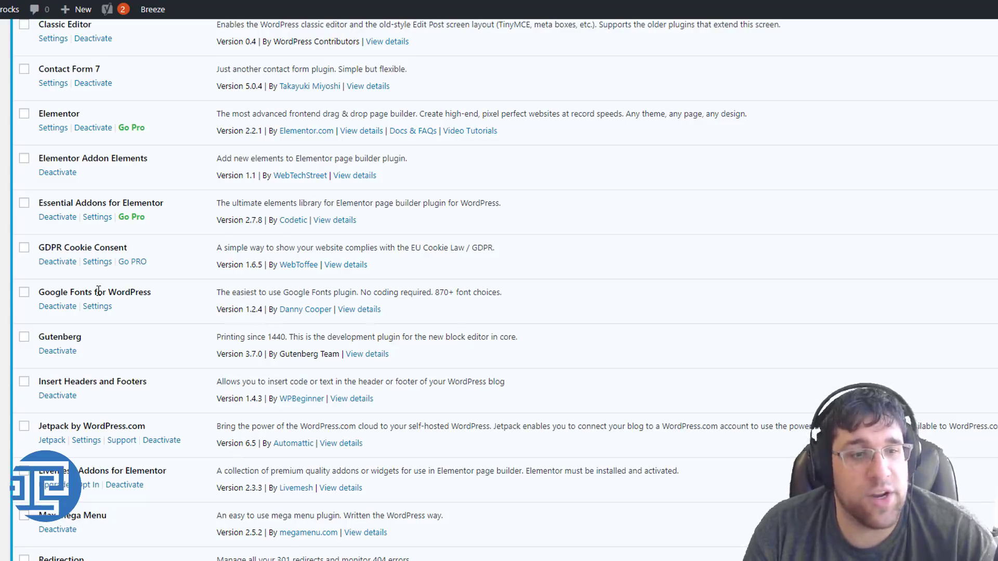
# Step: Deactivate the Google Fonts for WordPress plugin
pyautogui.click(60, 307)
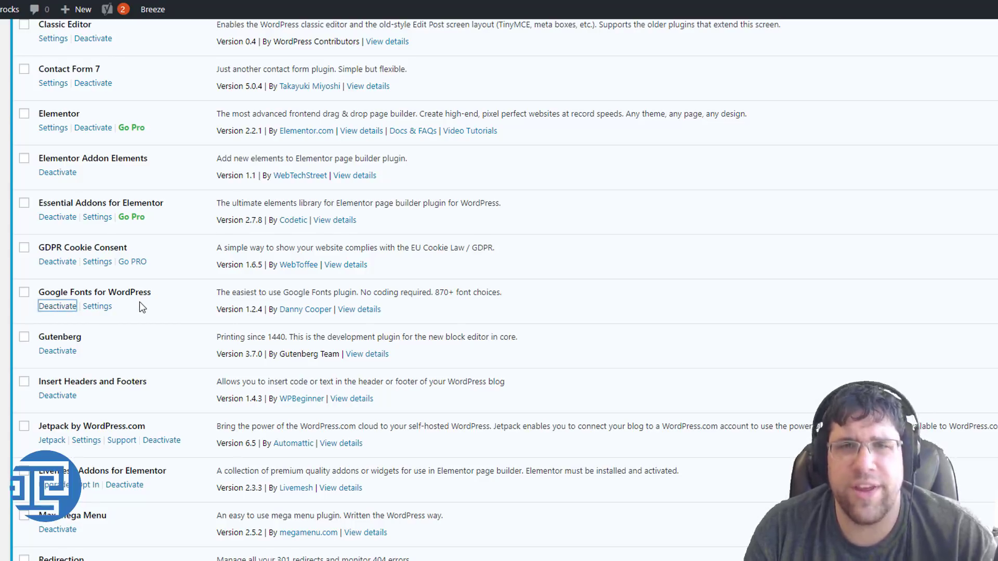
pyautogui.scroll(-7, 139, 307)
pyautogui.scroll(-3, 96, 251)
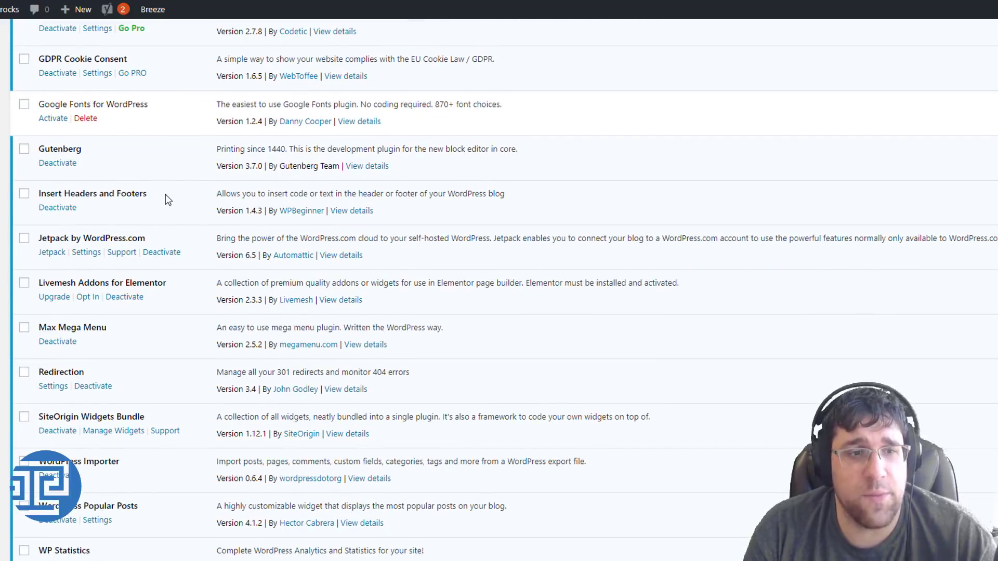
# Step: Deactivate the Max Mega Menu plugin, leaving 21 plugins active
pyautogui.moveTo(40, 239); pyautogui.dragTo(141, 240)
pyautogui.click(137, 240)
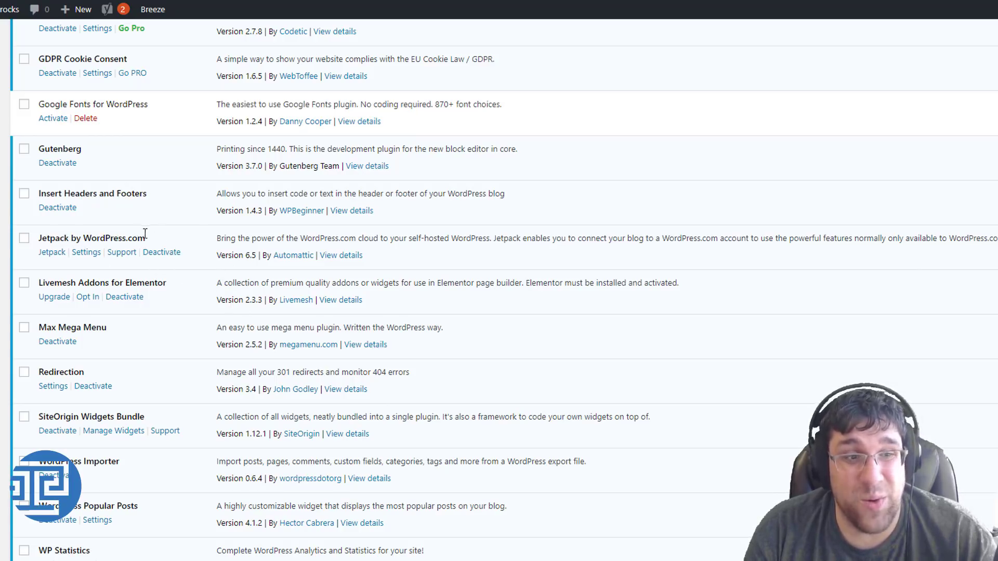
pyautogui.moveTo(95, 329); pyautogui.dragTo(69, 327)
pyautogui.click(70, 325)
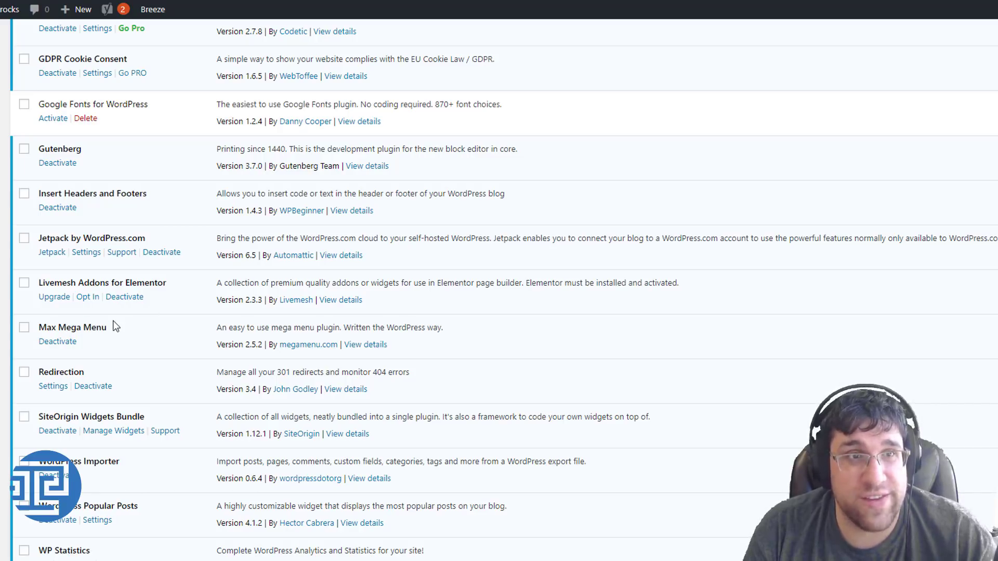
pyautogui.click(58, 343)
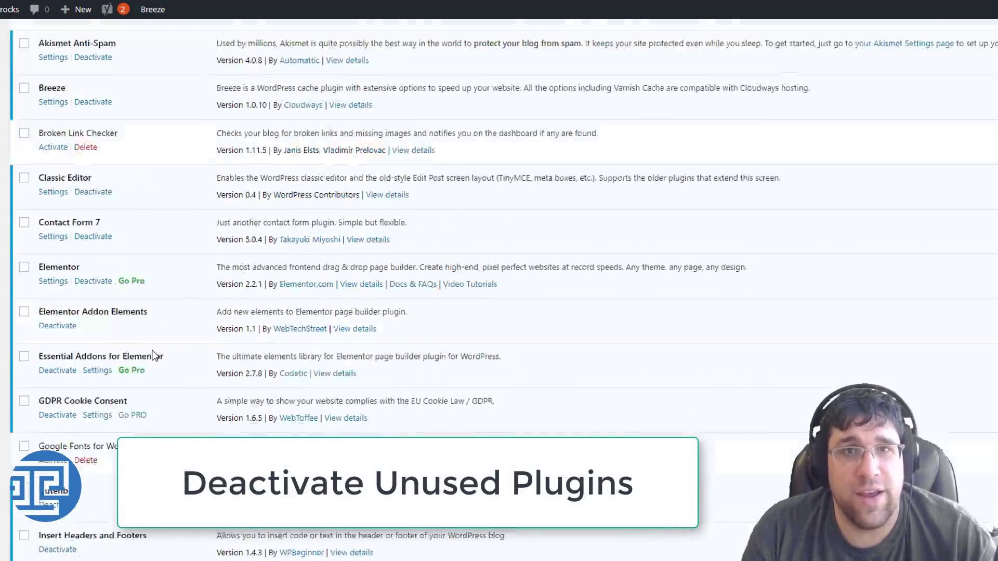
pyautogui.scroll(-8, 154, 356)
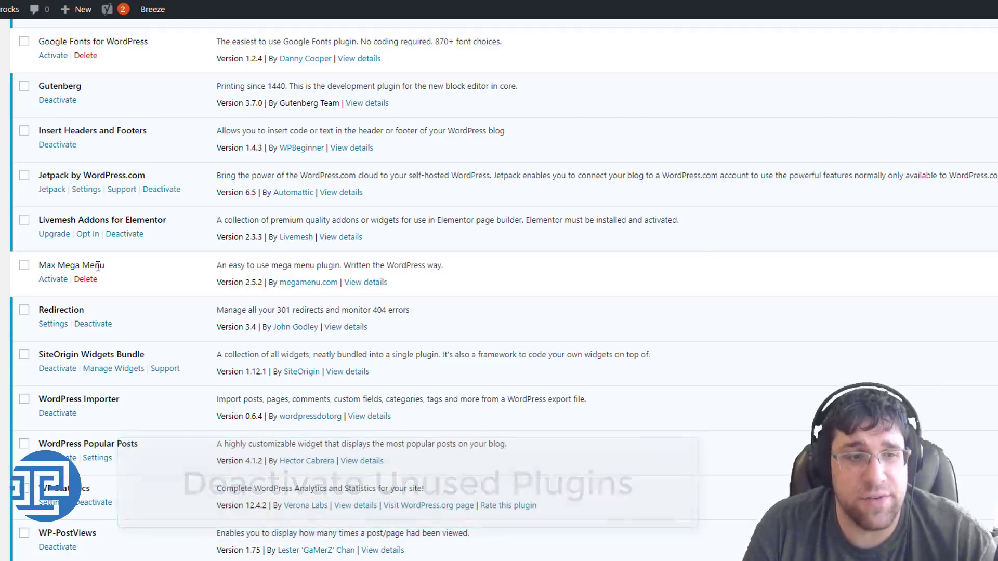
pyautogui.moveTo(99, 266); pyautogui.dragTo(65, 266)
pyautogui.click(65, 266)
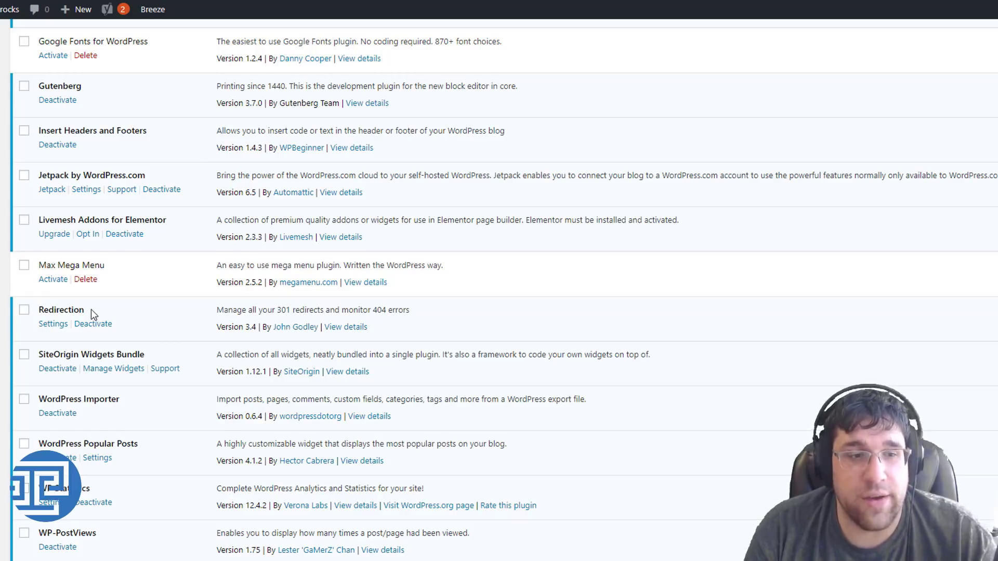
# Step: Deactivate the Redirection plugin
pyautogui.doubleClick(73, 309)
pyautogui.click(73, 308)
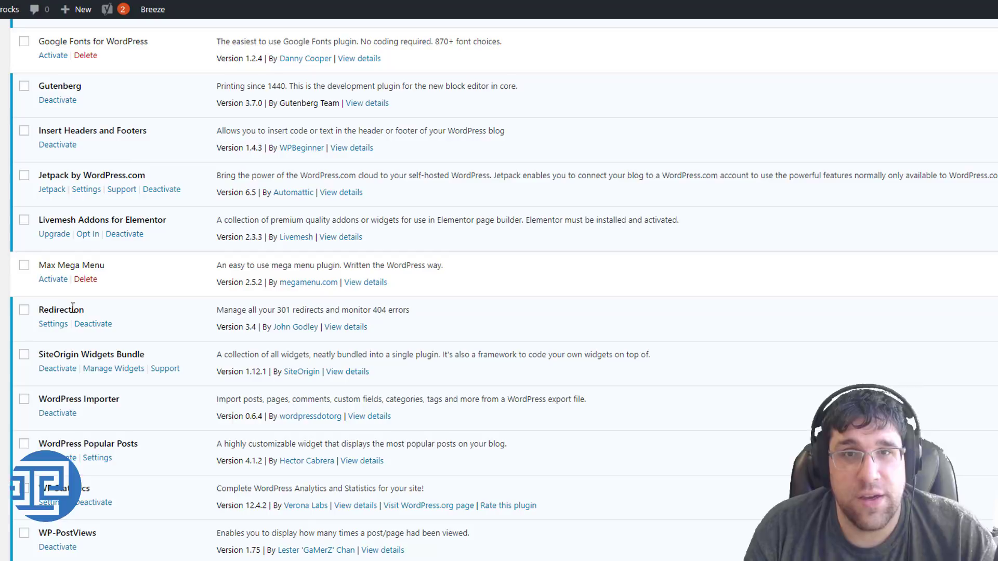
pyautogui.moveTo(82, 309); pyautogui.dragTo(39, 312)
pyautogui.click(40, 314)
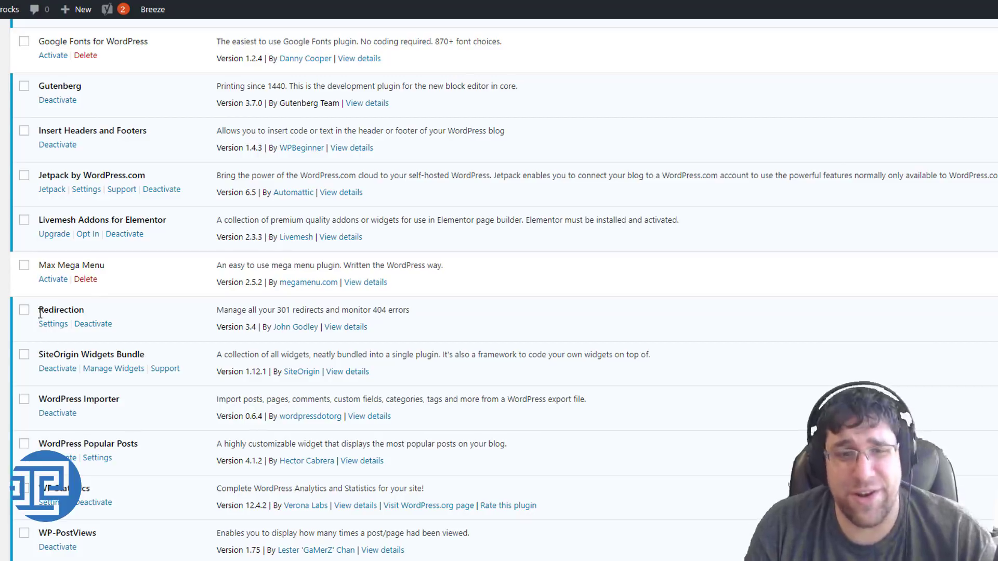
pyautogui.click(99, 325)
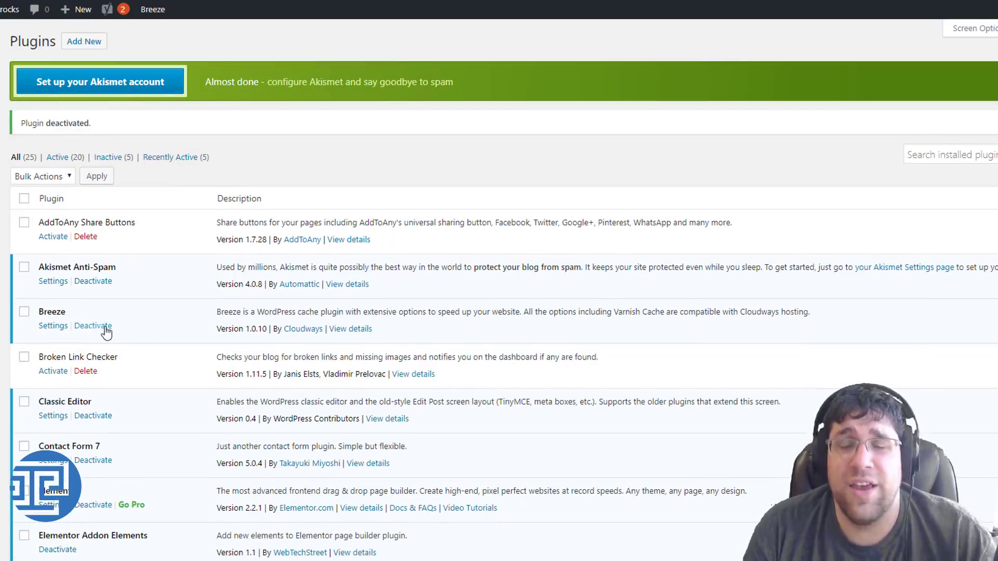
# Step: Deactivate WordPress Importer, bringing the inactive plugins to six
pyautogui.scroll(-5, 101, 325)
pyautogui.scroll(-8, 107, 325)
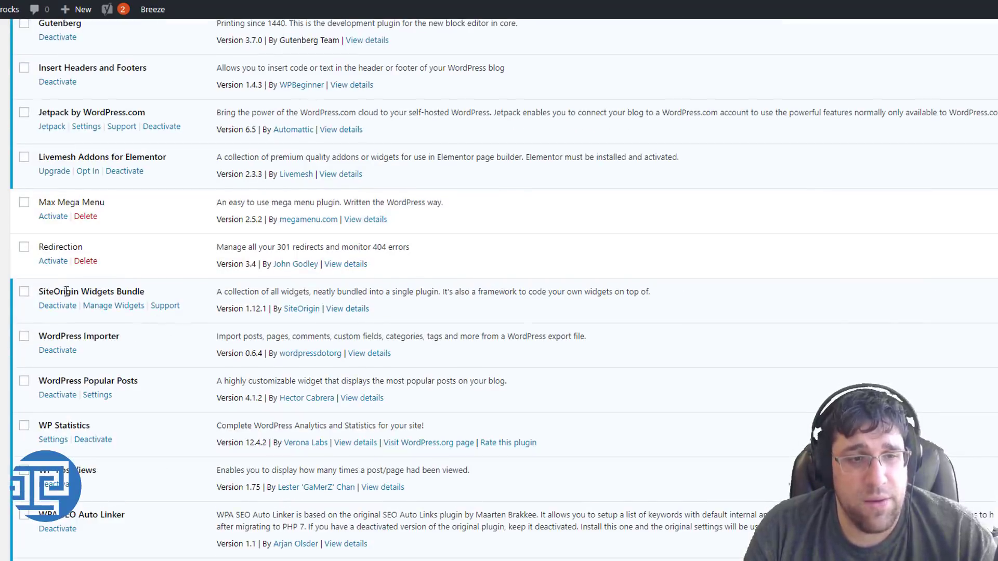
pyautogui.scroll(-1, 167, 319)
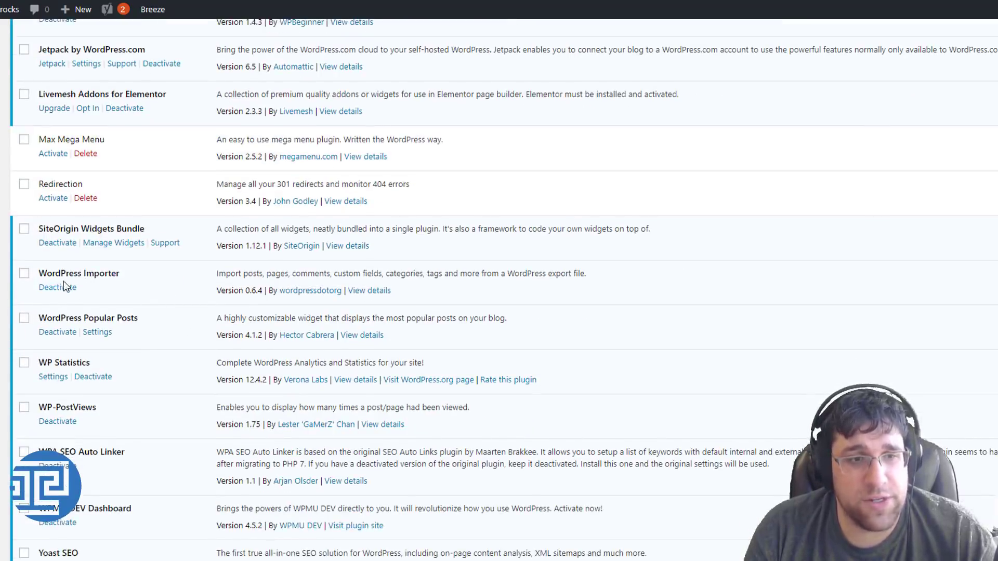
pyautogui.click(63, 285)
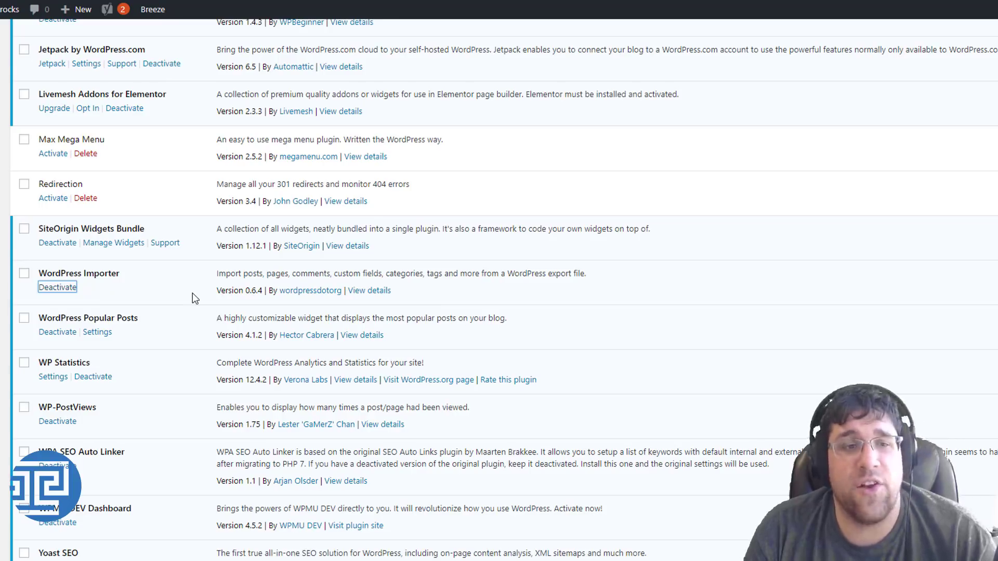
pyautogui.scroll(-10, 175, 317)
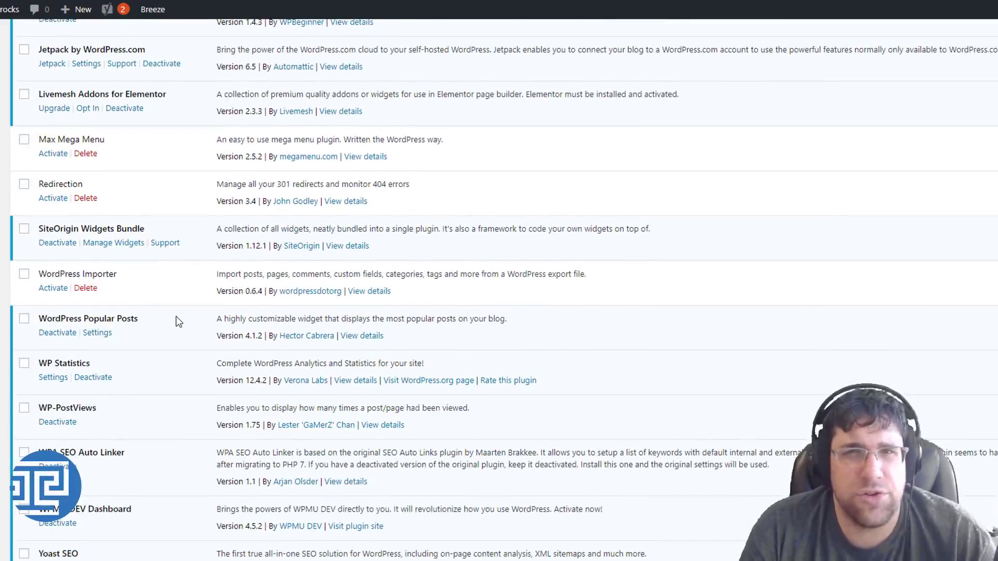
pyautogui.scroll(-2, 174, 317)
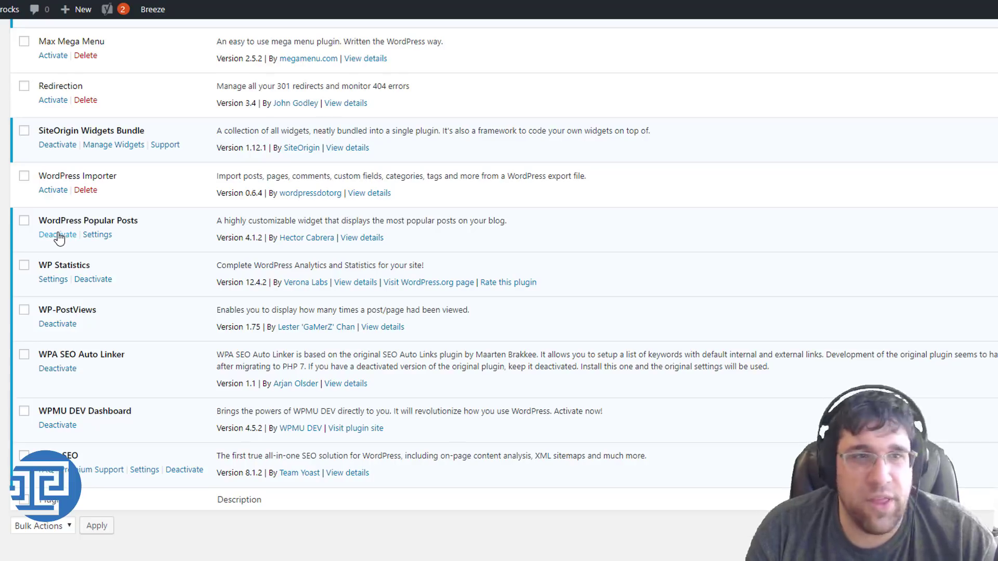
# Step: Deactivate WordPress Popular Posts, WP Statistics, WP-PostViews and WPA SEO Auto Linker, leaving 15 active
pyautogui.click(58, 235)
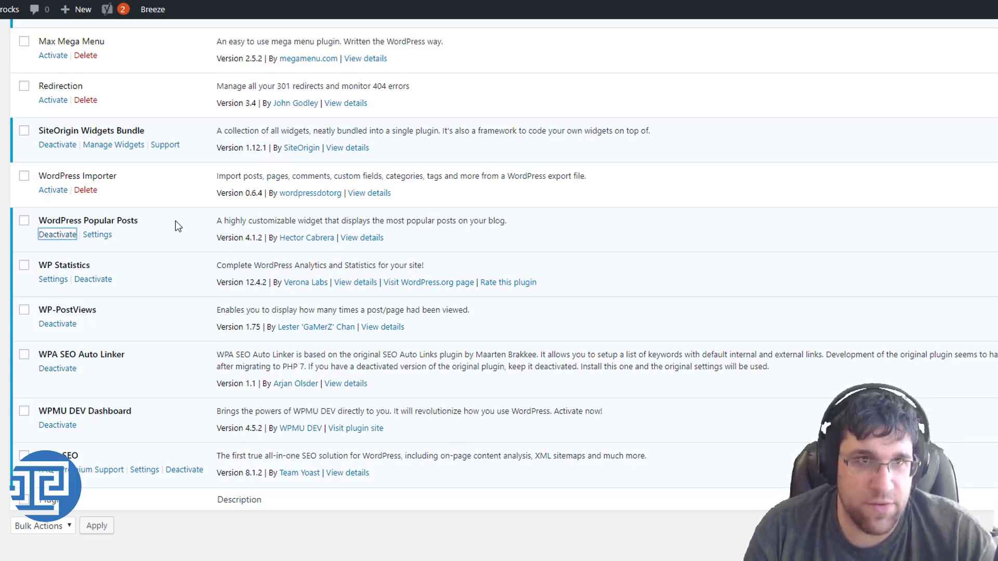
pyautogui.scroll(-15, 280, 282)
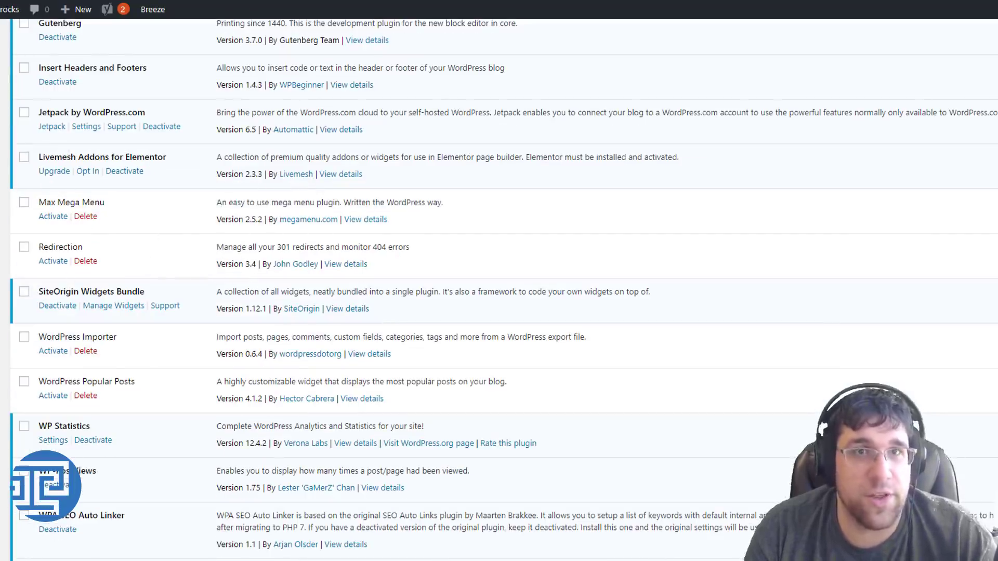
pyautogui.scroll(-3, 151, 291)
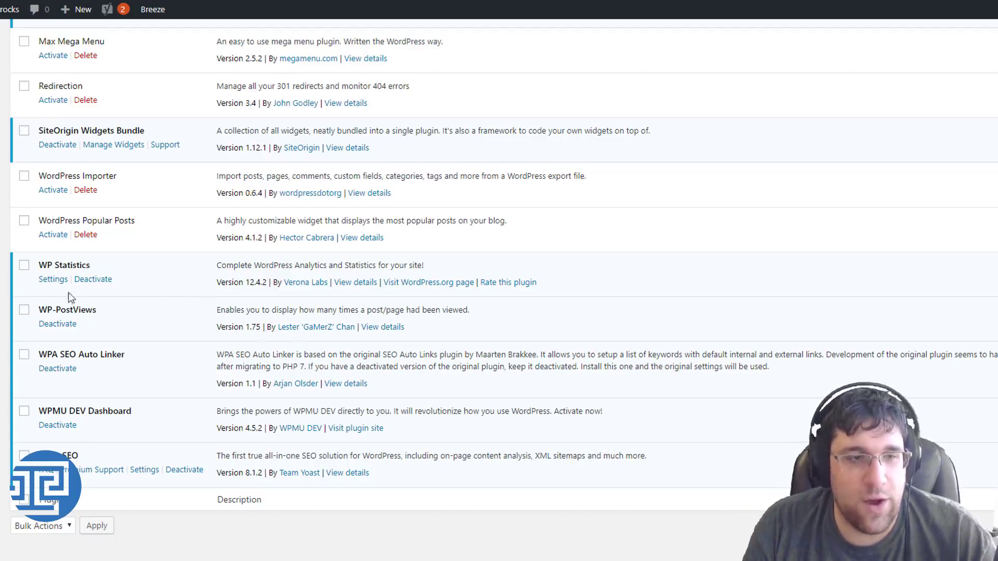
pyautogui.click(93, 279)
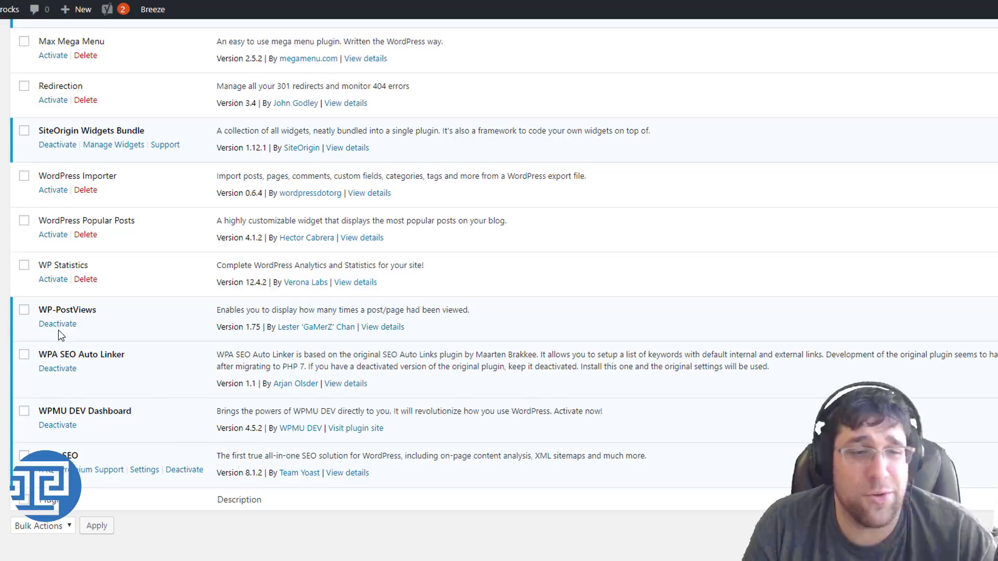
pyautogui.click(60, 326)
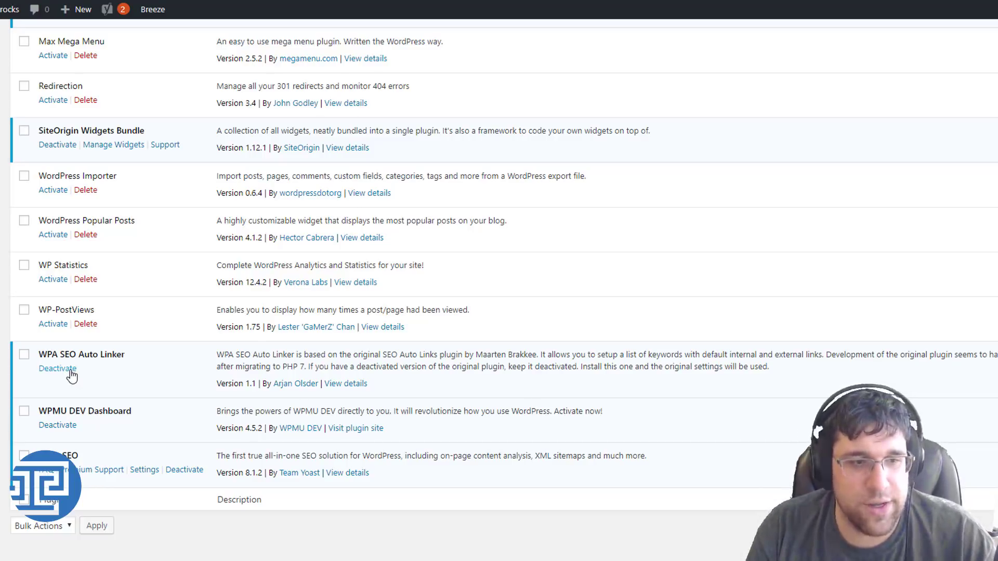
pyautogui.click(71, 372)
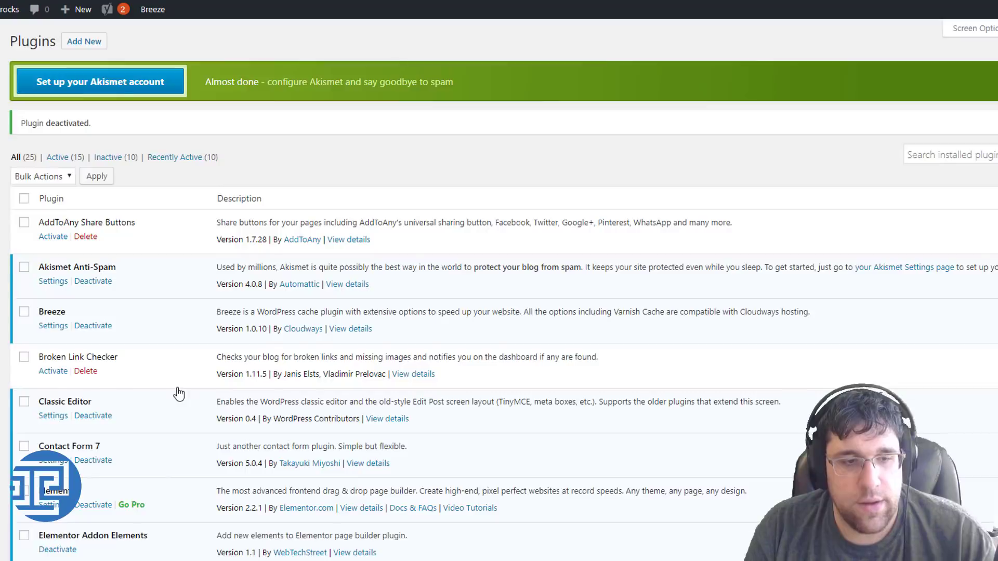
pyautogui.scroll(-15, 76, 401)
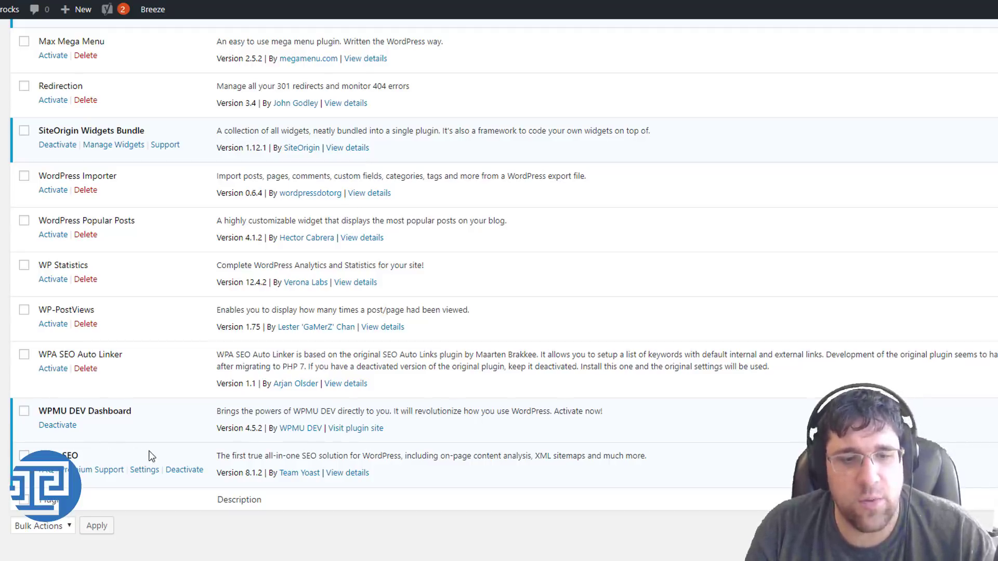
pyautogui.scroll(15, 176, 420)
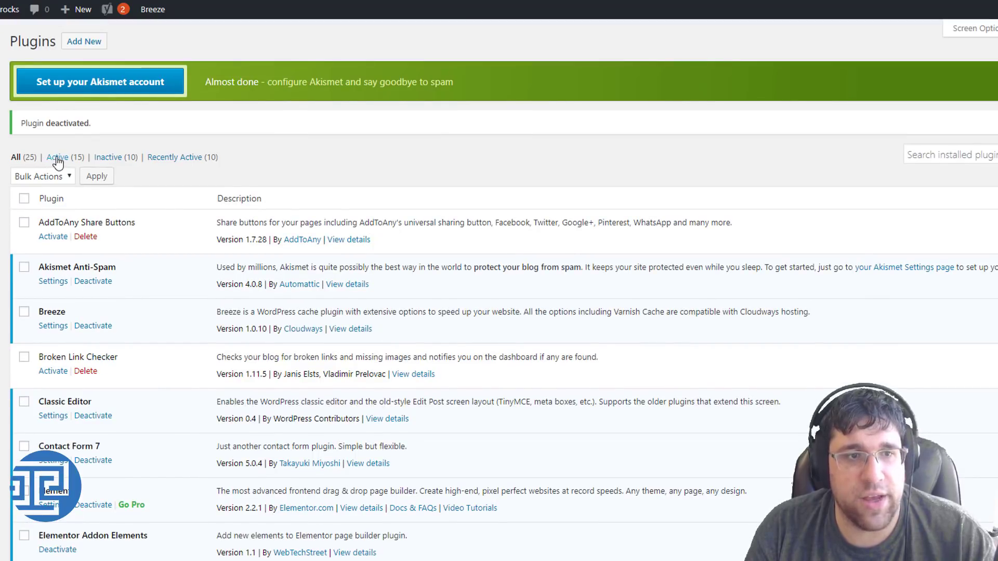
# Step: Deactivate Jetpack by WordPress.com further down the Installed Plugins list
pyautogui.moveTo(146, 9)
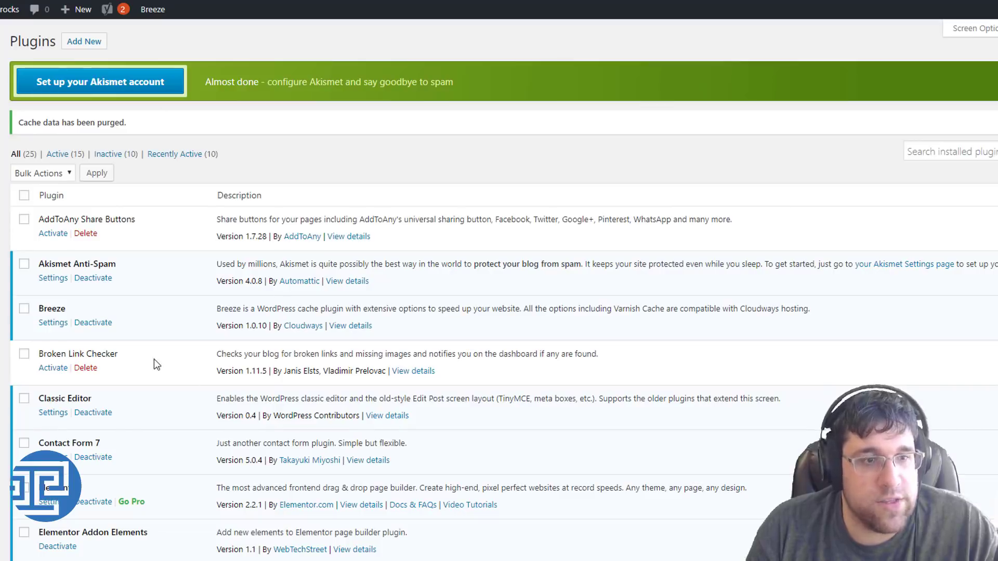
pyautogui.scroll(-5, 149, 357)
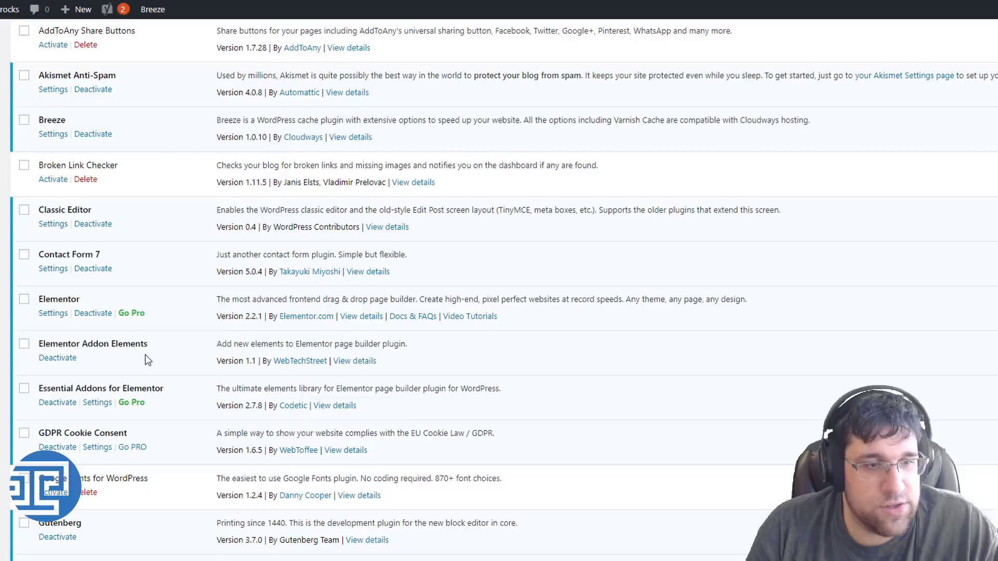
pyautogui.scroll(-3, 44, 379)
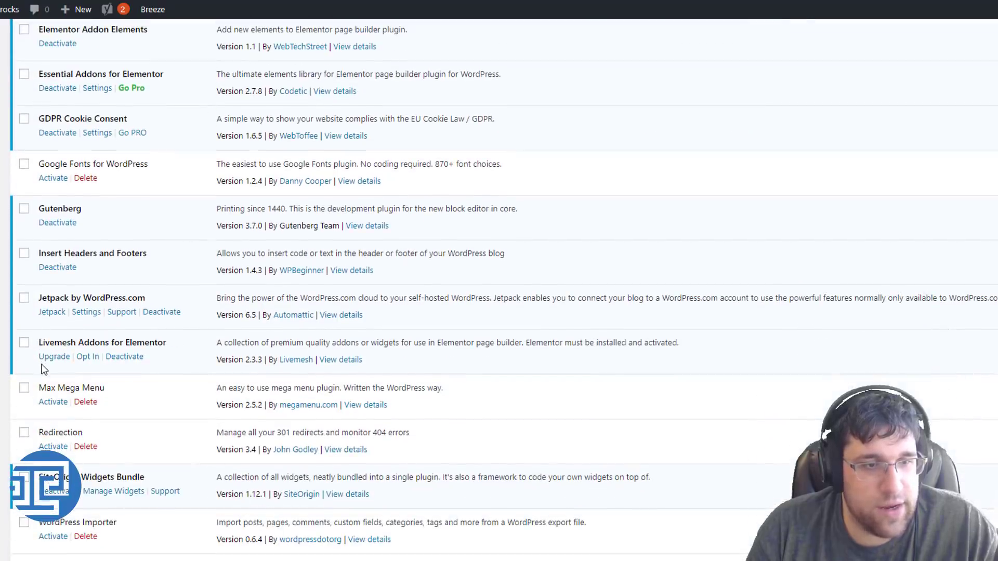
pyautogui.click(160, 318)
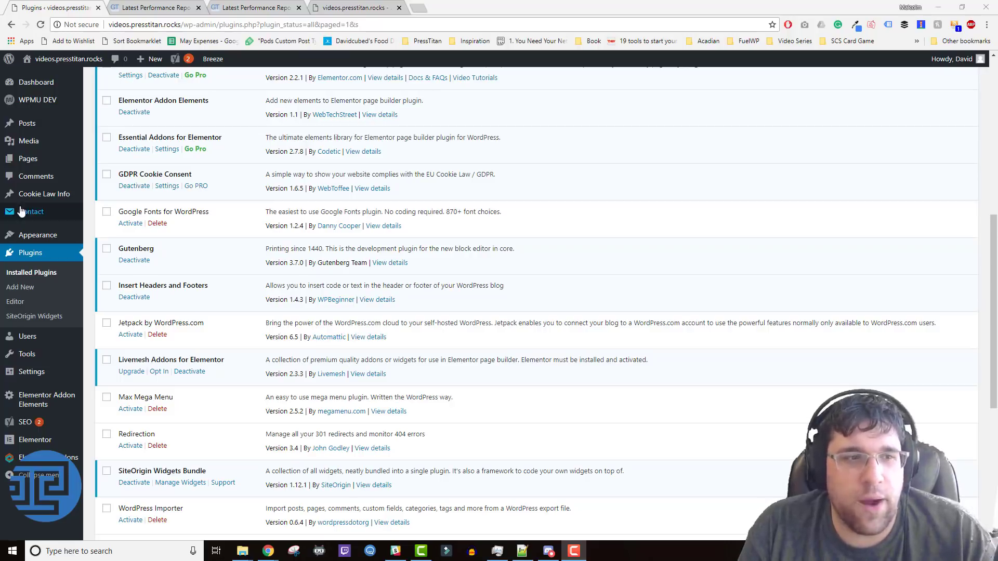
pyautogui.moveTo(47, 237)
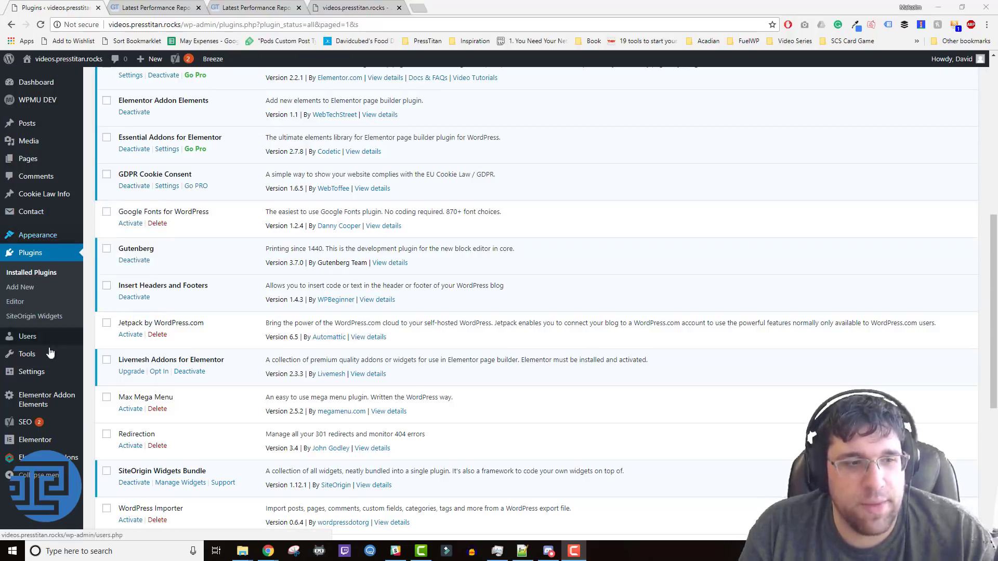
# Step: Review the Insert Headers and Footers scripts, then deactivate it, leaving 13 active and 12 inactive
pyautogui.moveTo(40, 381)
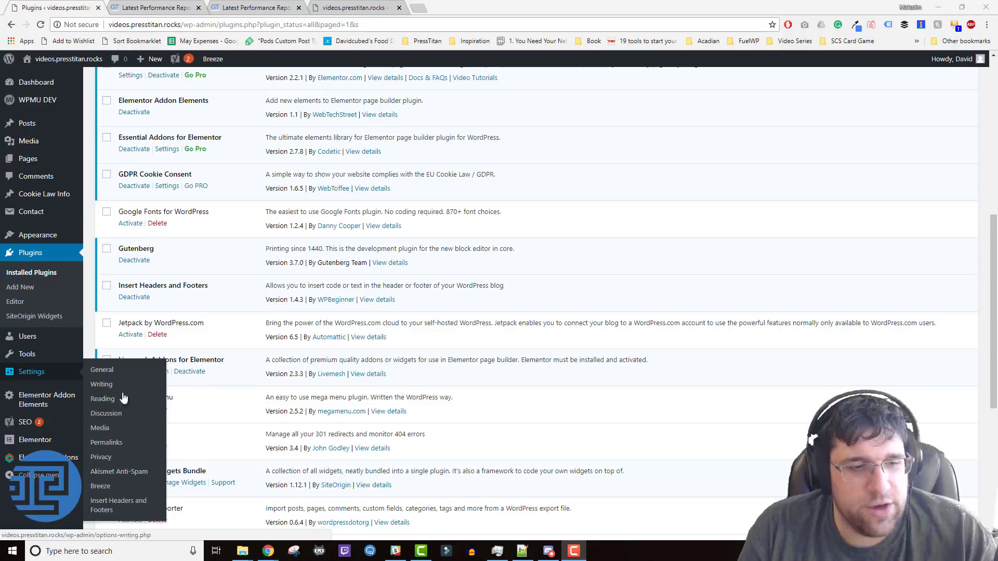
pyautogui.click(112, 508)
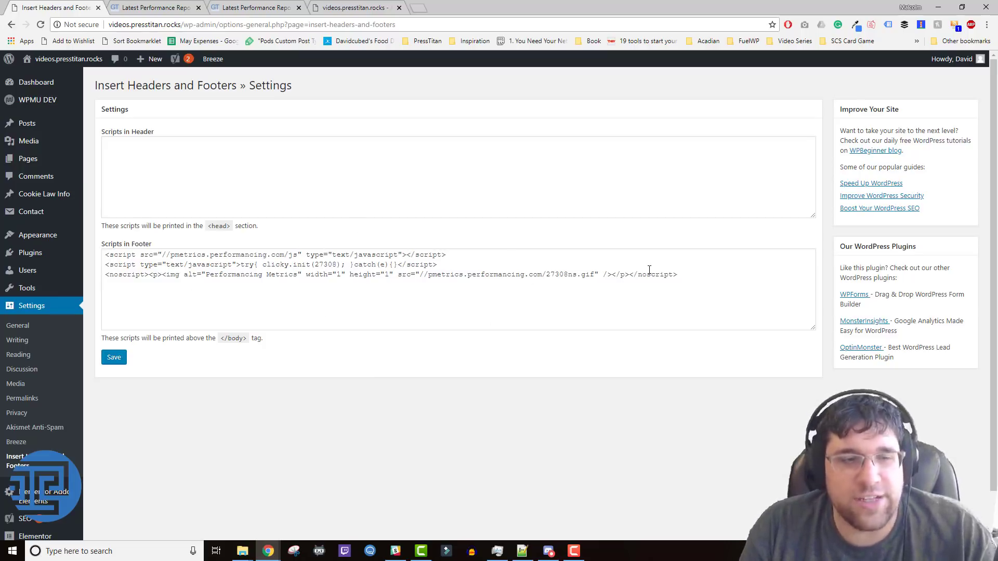
pyautogui.moveTo(36, 252)
pyautogui.click(102, 255)
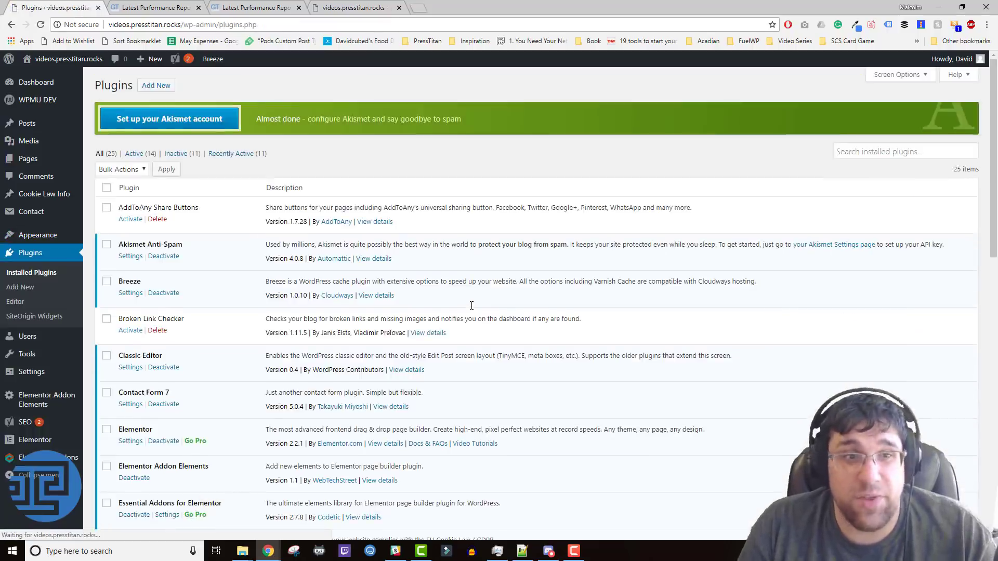
pyautogui.scroll(-1, 470, 307)
pyautogui.scroll(-9, 447, 309)
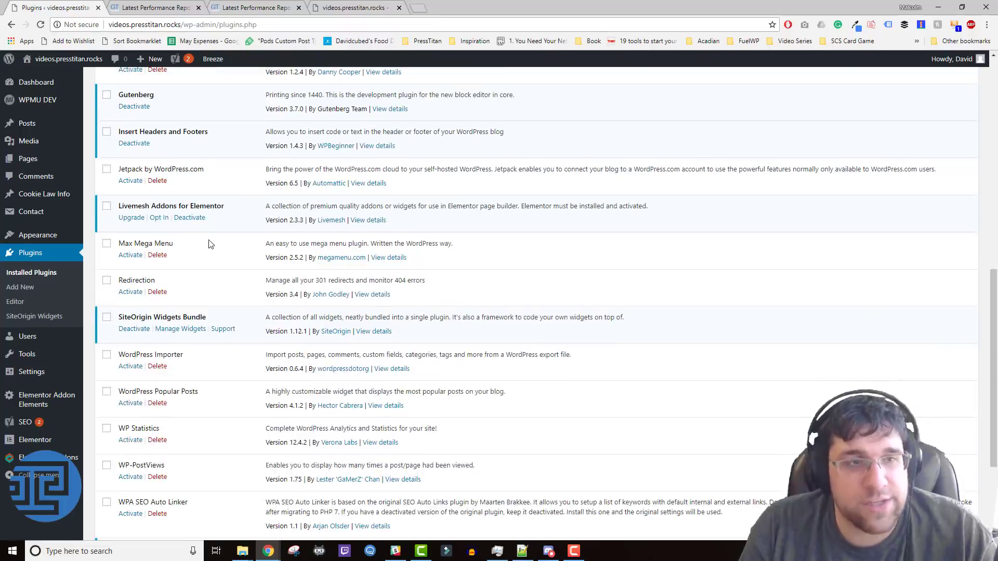
pyautogui.scroll(3, 210, 244)
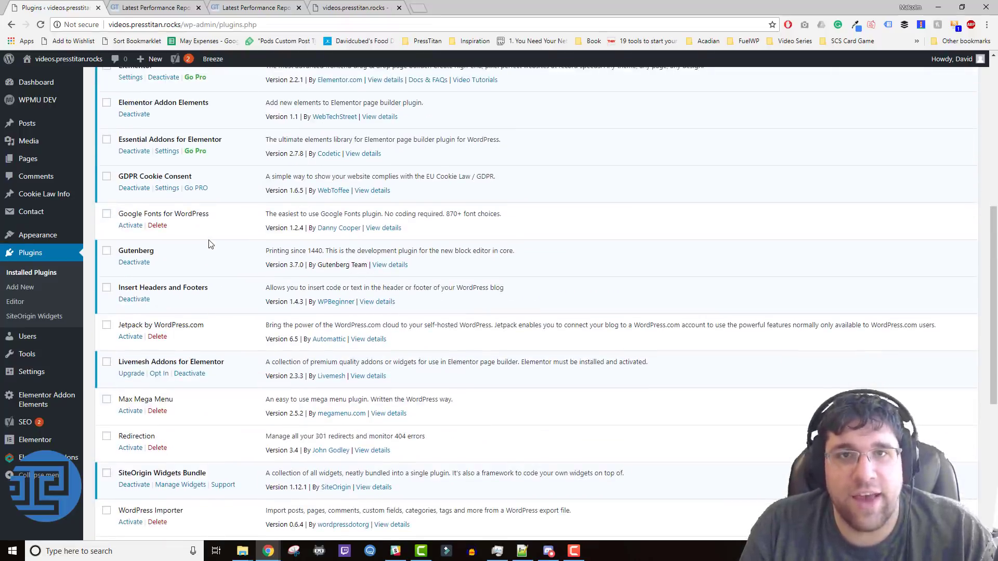
pyautogui.scroll(-3, 210, 244)
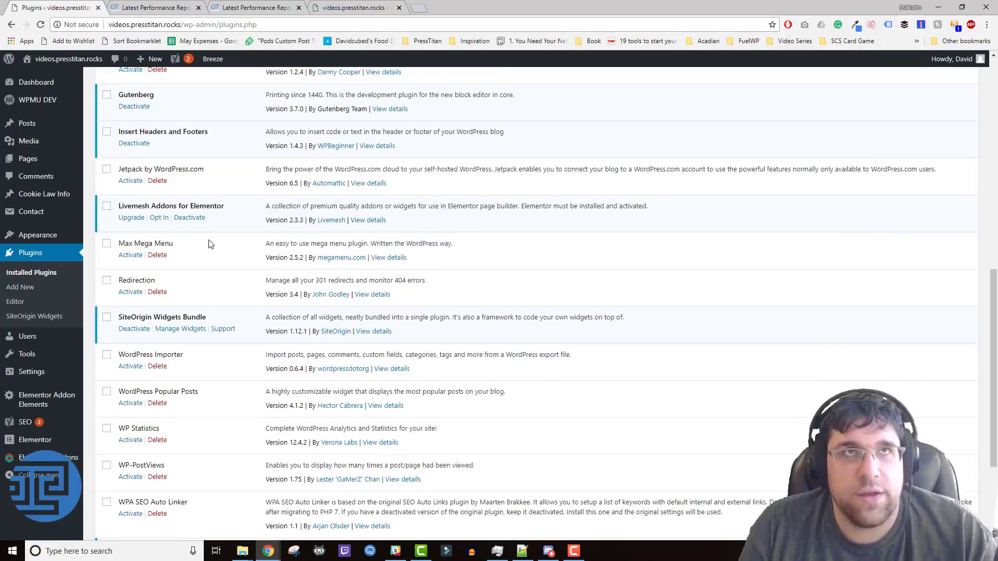
pyautogui.click(139, 144)
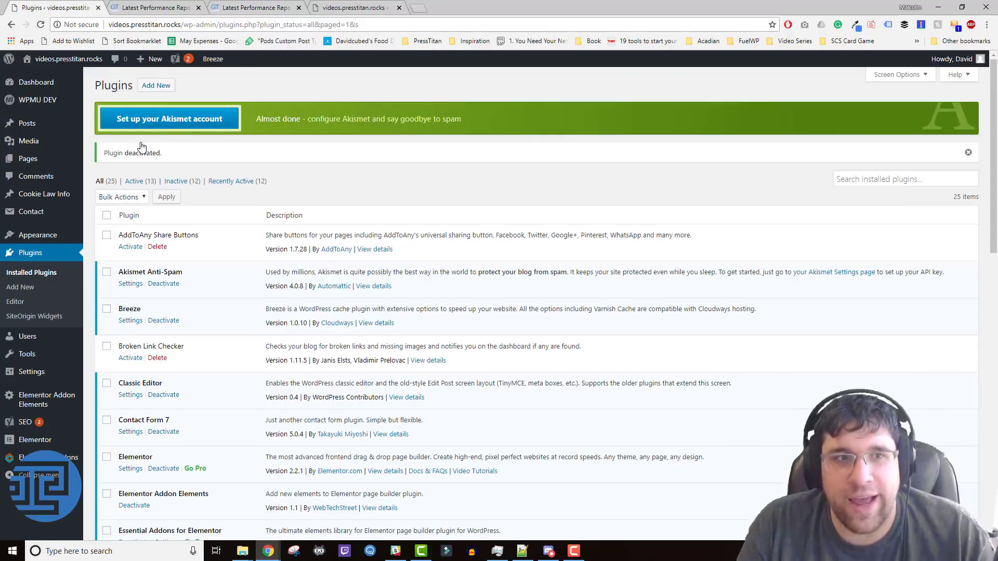
pyautogui.moveTo(213, 59)
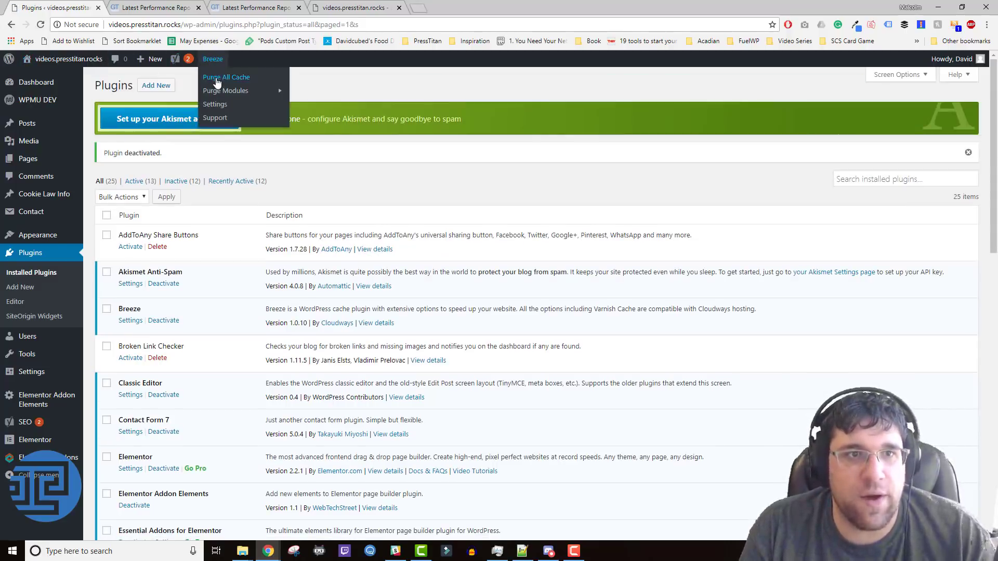
pyautogui.click(217, 78)
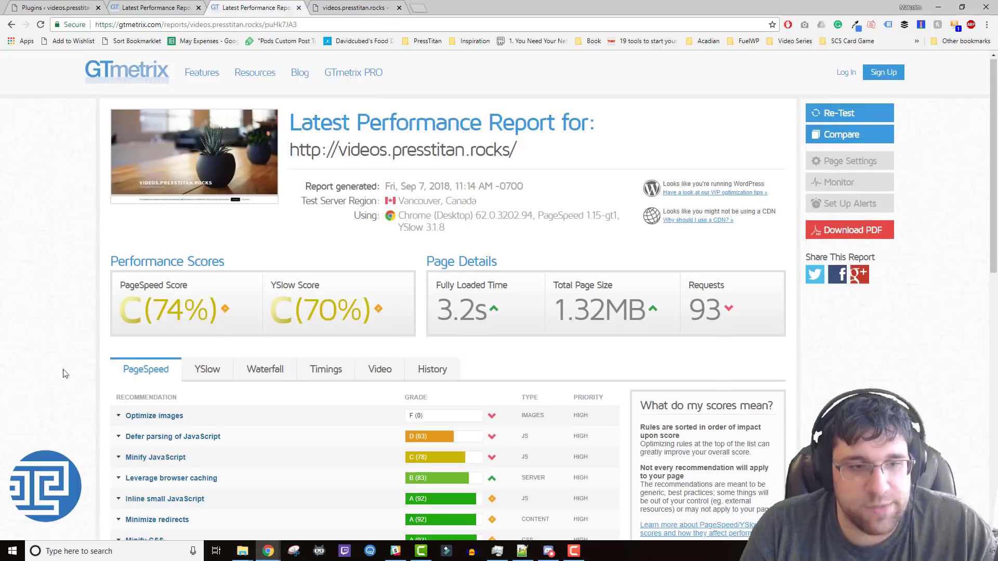
pyautogui.scroll(-2, 103, 255)
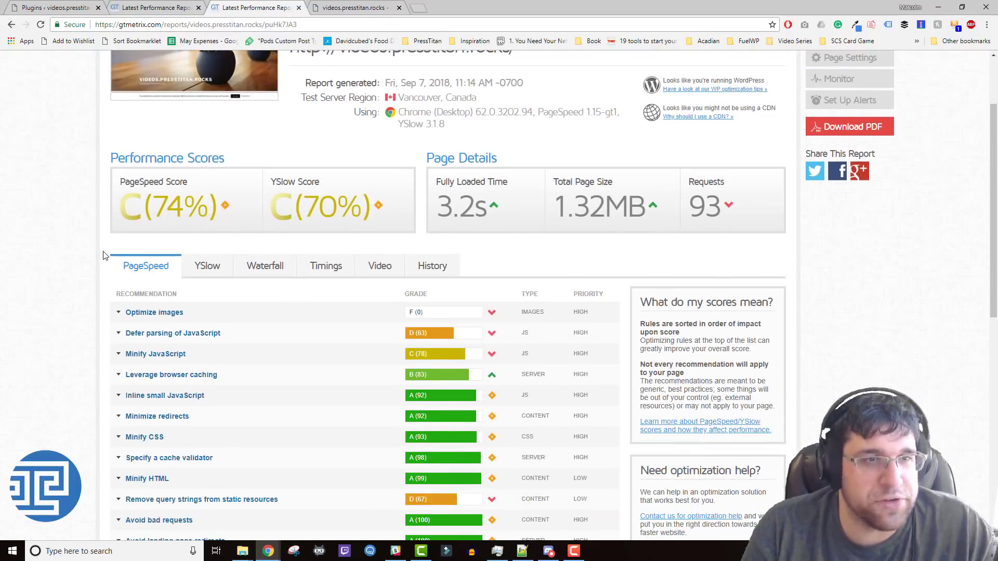
pyautogui.scroll(-1, 103, 255)
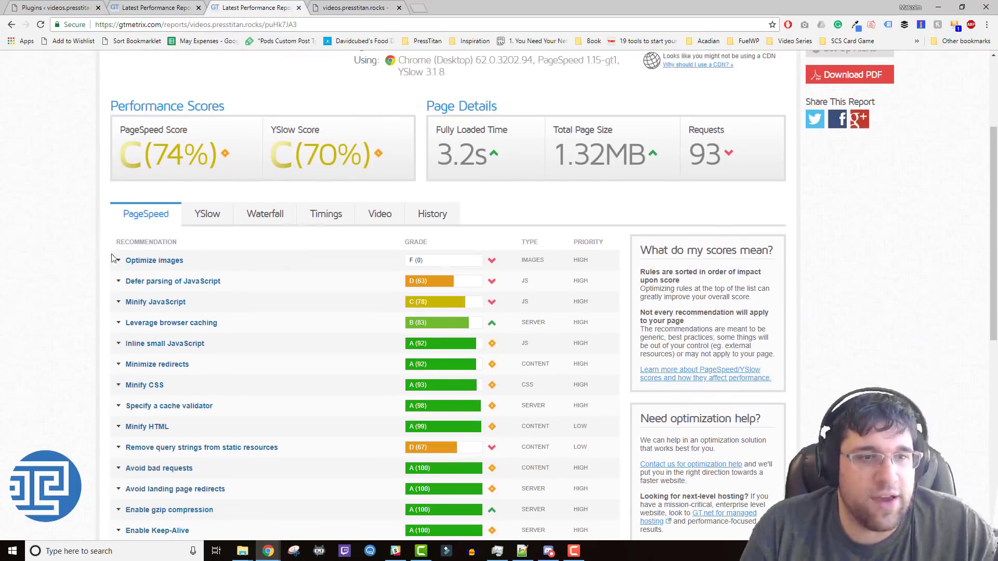
pyautogui.click(119, 265)
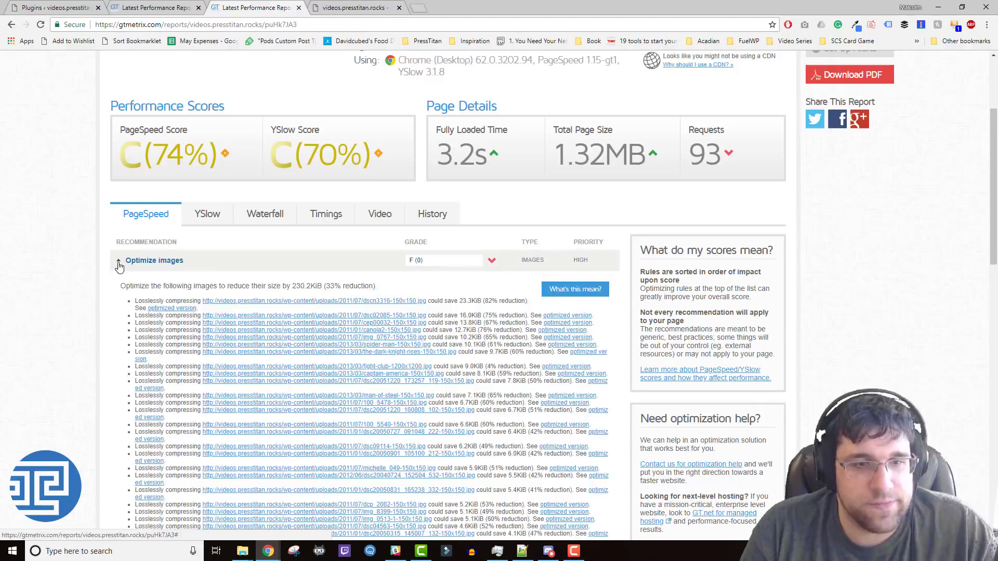
pyautogui.click(119, 264)
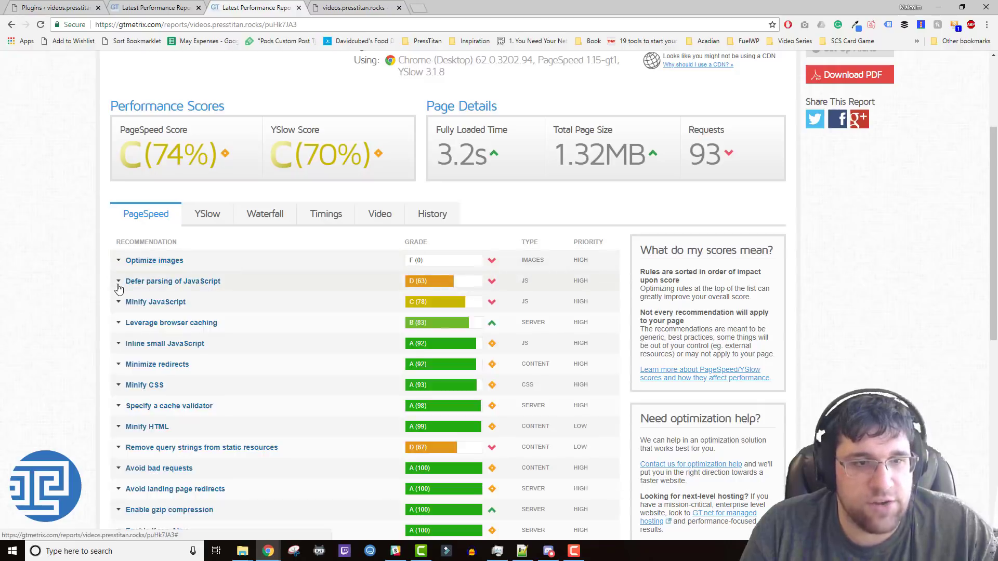
pyautogui.click(119, 285)
pyautogui.click(119, 283)
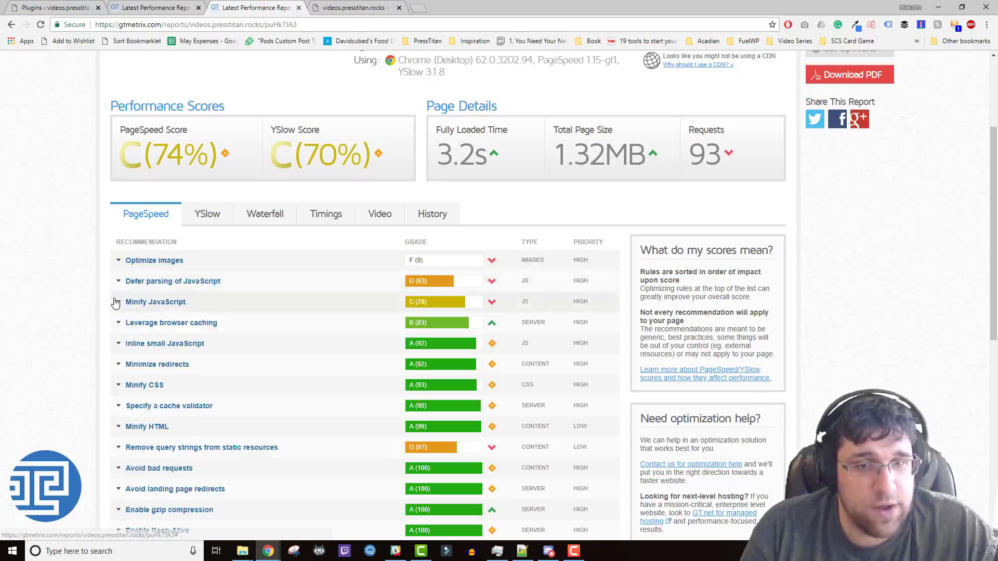
pyautogui.doubleClick(116, 303)
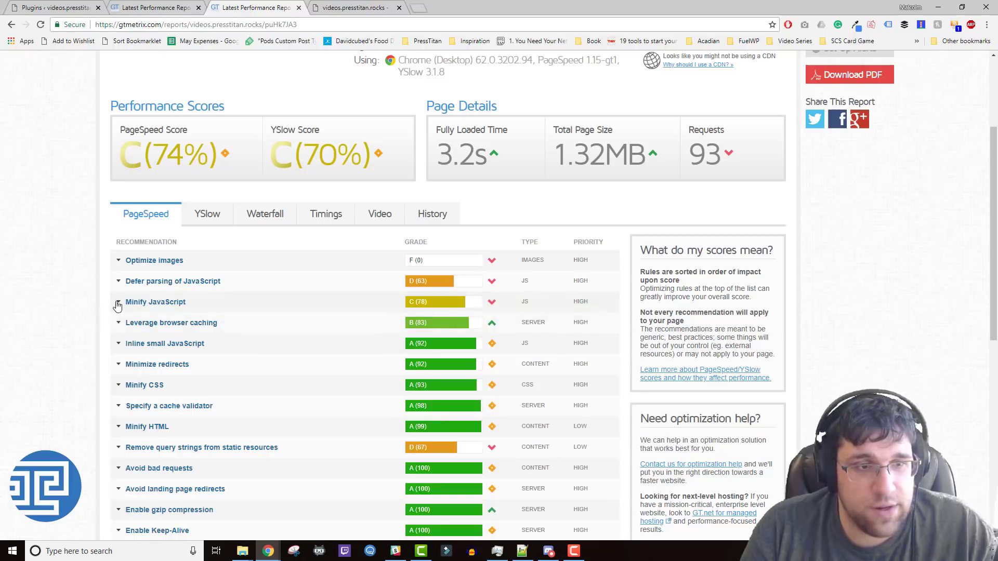
pyautogui.click(118, 303)
pyautogui.scroll(-2, 88, 334)
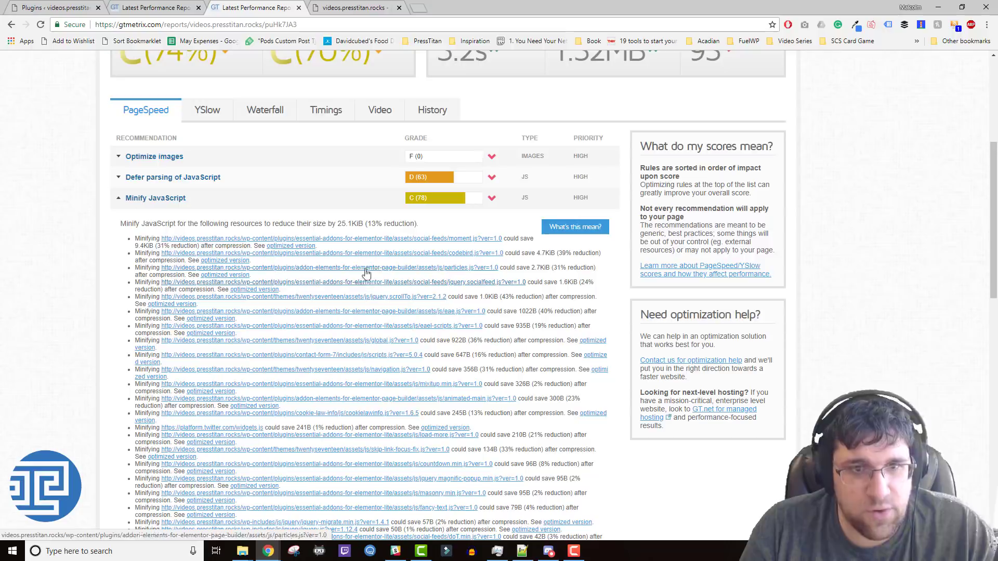
pyautogui.click(118, 199)
pyautogui.scroll(3, 133, 313)
# Step: Return to the WordPress plugins tab and purge all of Breeze's cached data
pyautogui.scroll(2, 133, 313)
pyautogui.hotkey('ctrl', 'shift', 'Tab')
pyautogui.hotkey('ctrl', 'shift', 'Tab')
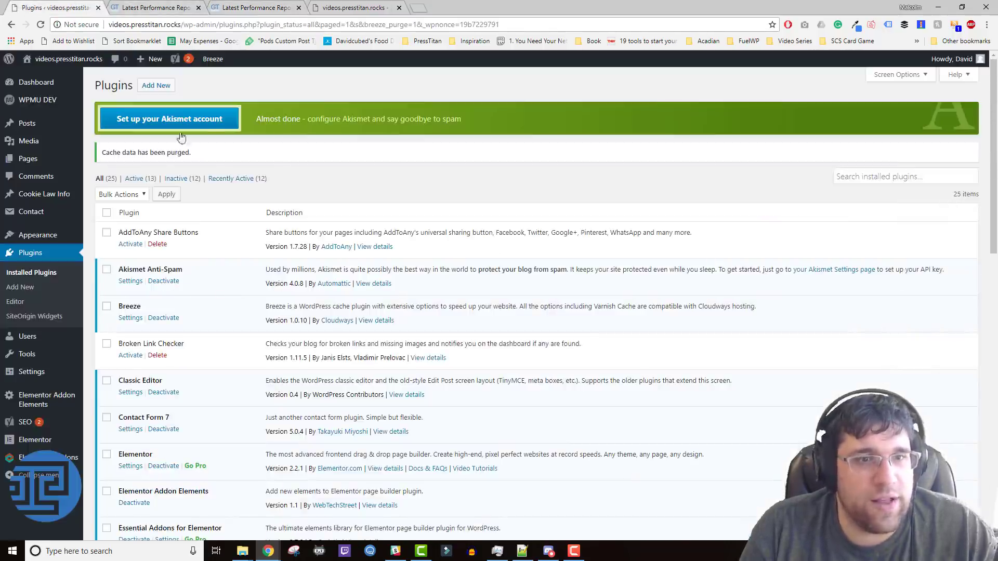
pyautogui.scroll(-4, 210, 255)
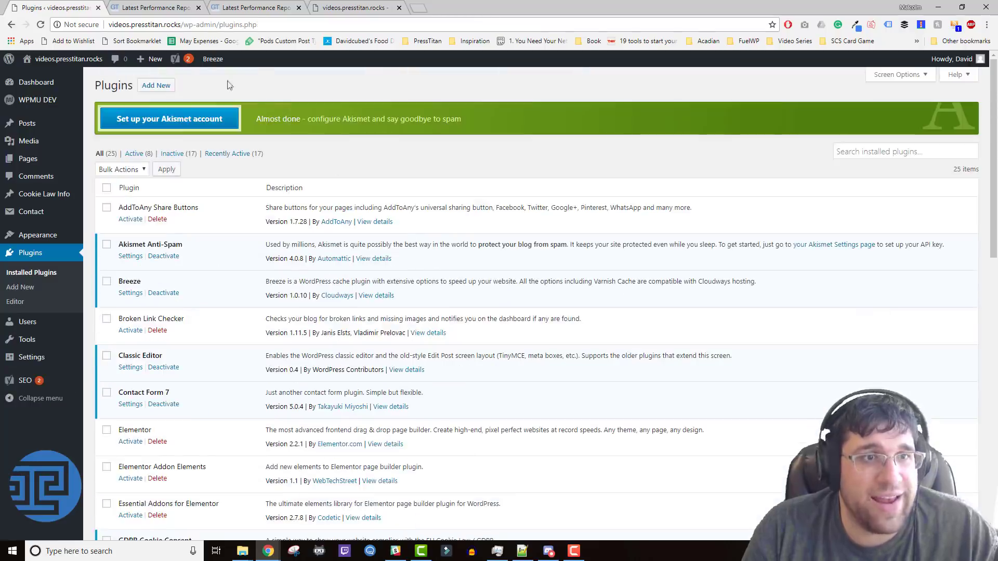
pyautogui.click(223, 71)
pyautogui.hotkey('ctrl', 'Tab')
pyautogui.hotkey('ctrl', 'Tab')
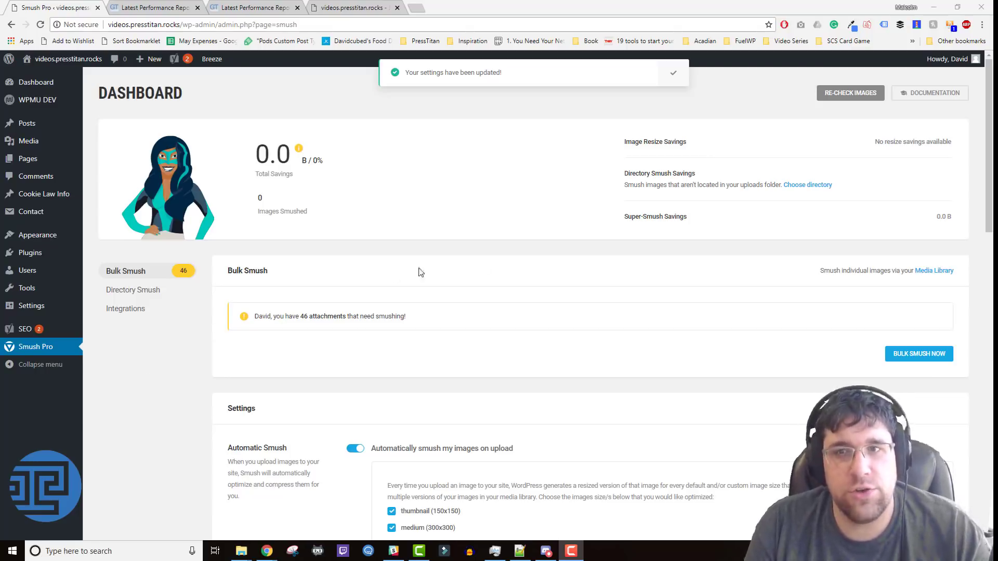
# Step: Start Bulk Smush on all 46 images and review GTmetrix's list of compressible images
pyautogui.click(673, 73)
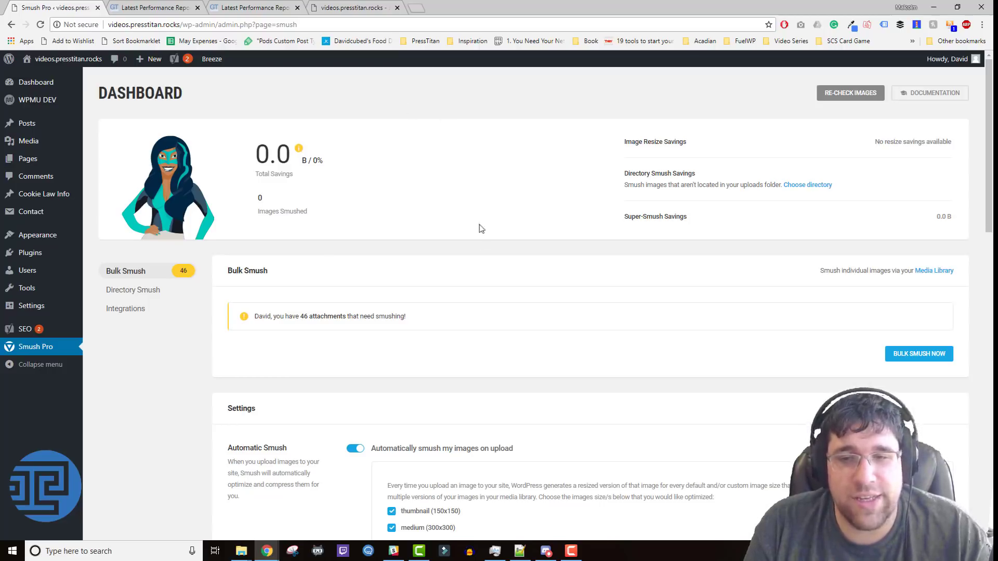
pyautogui.click(907, 359)
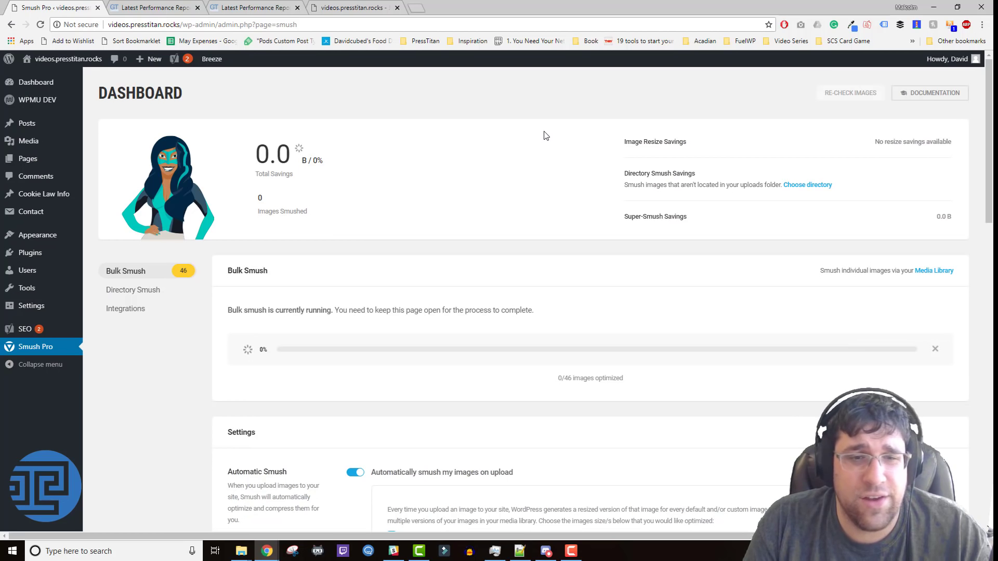
pyautogui.click(236, 7)
pyautogui.click(118, 261)
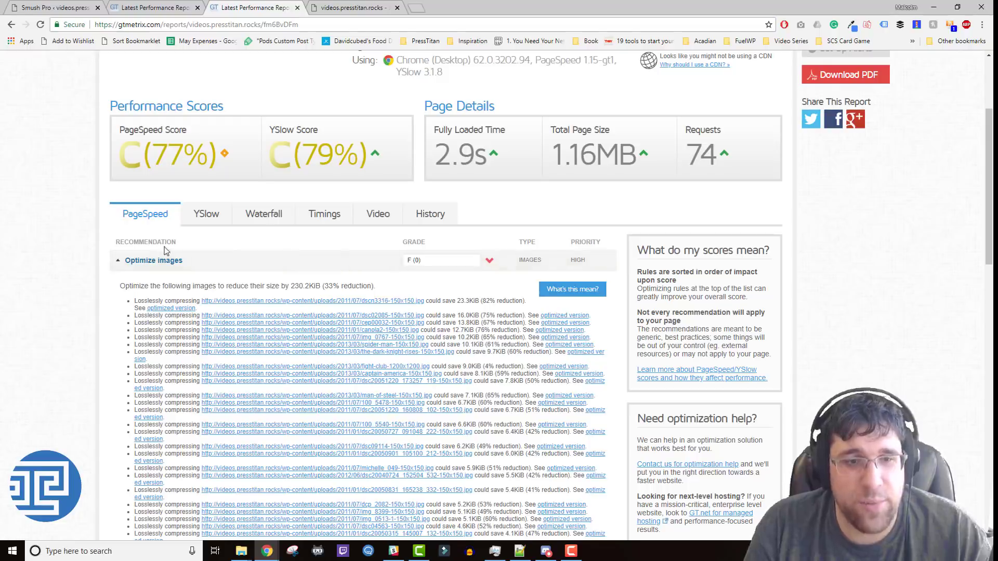
pyautogui.scroll(-3, 84, 301)
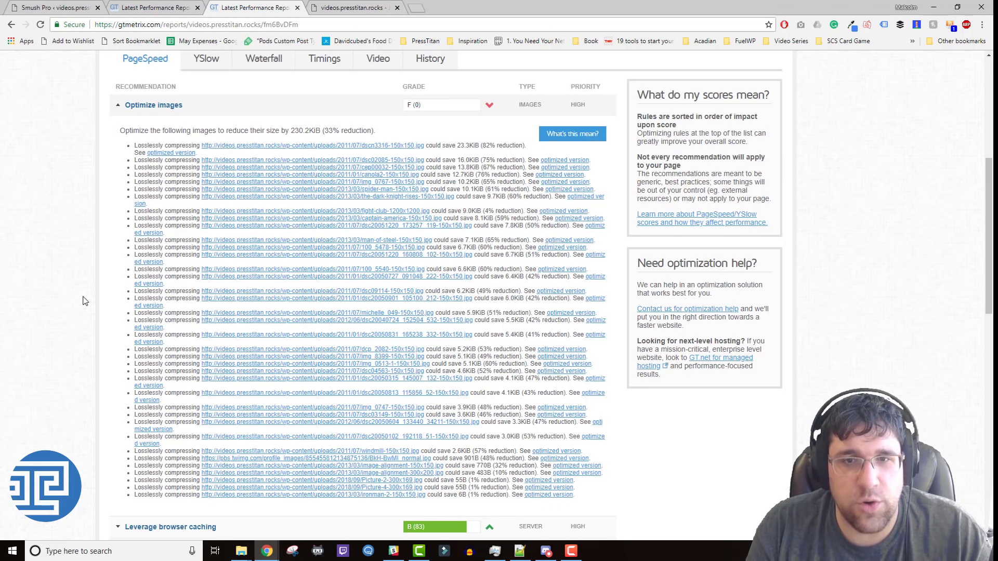
pyautogui.scroll(6, 85, 301)
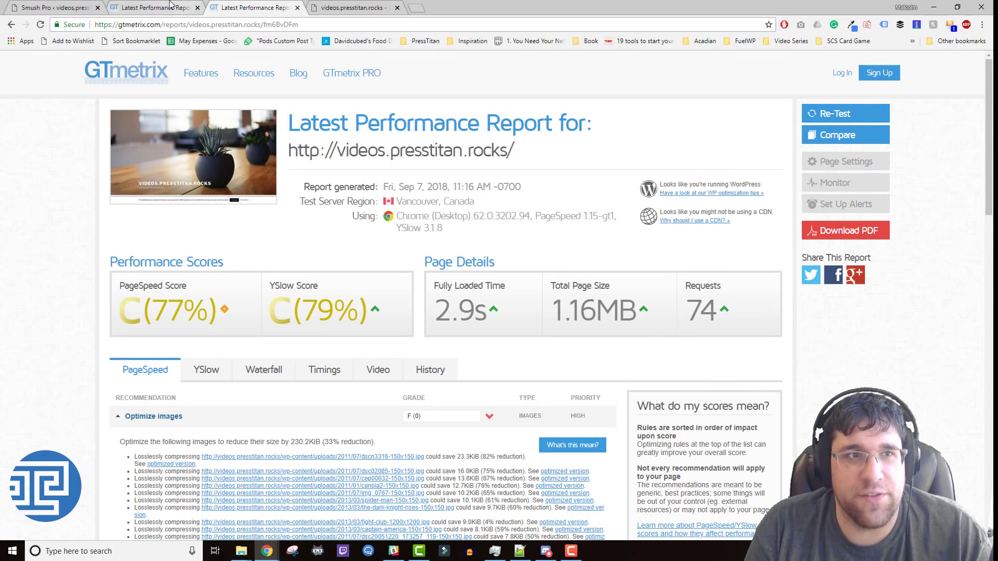
# Step: Watch the Smush dashboard until all 258 images finish, saving 5.1 MB (24.6%)
pyautogui.click(52, 7)
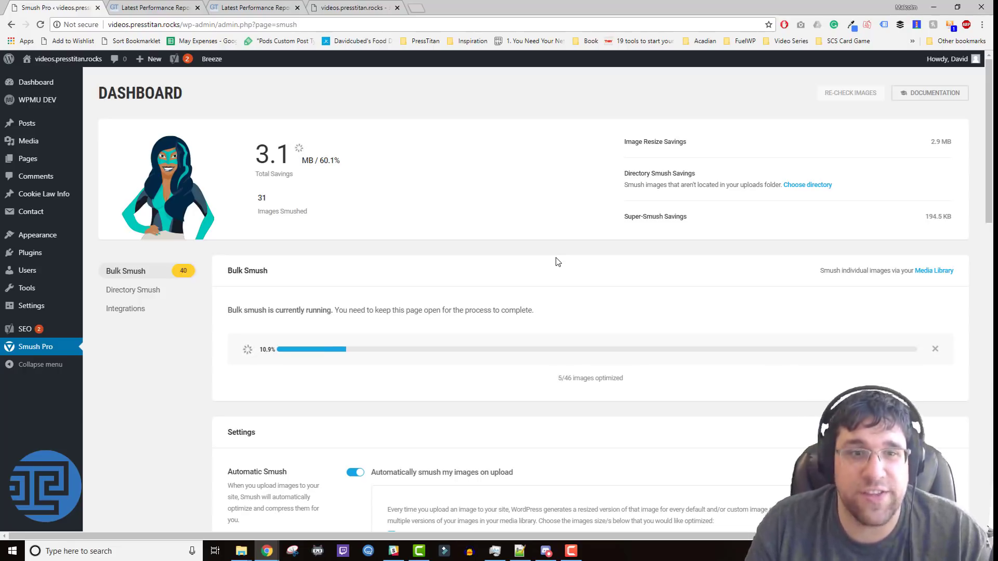
pyautogui.scroll(-15, 556, 261)
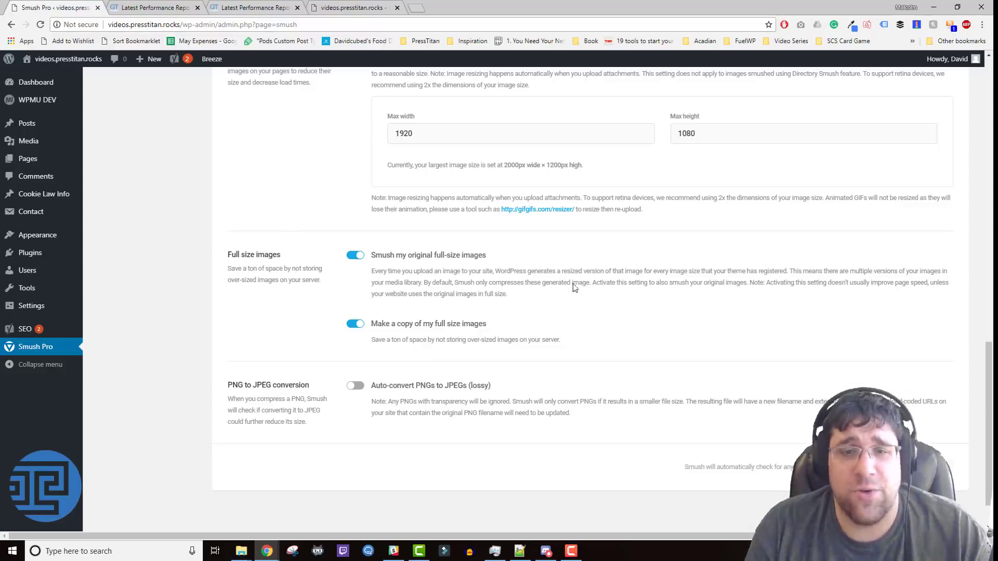
pyautogui.scroll(9, 269, 298)
pyautogui.scroll(7, 269, 298)
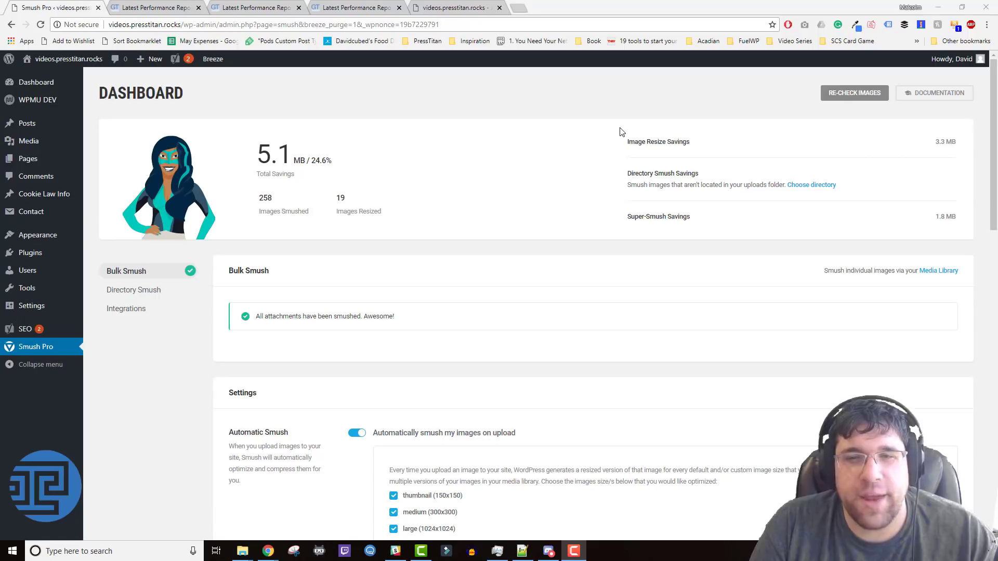
pyautogui.scroll(-11, 472, 119)
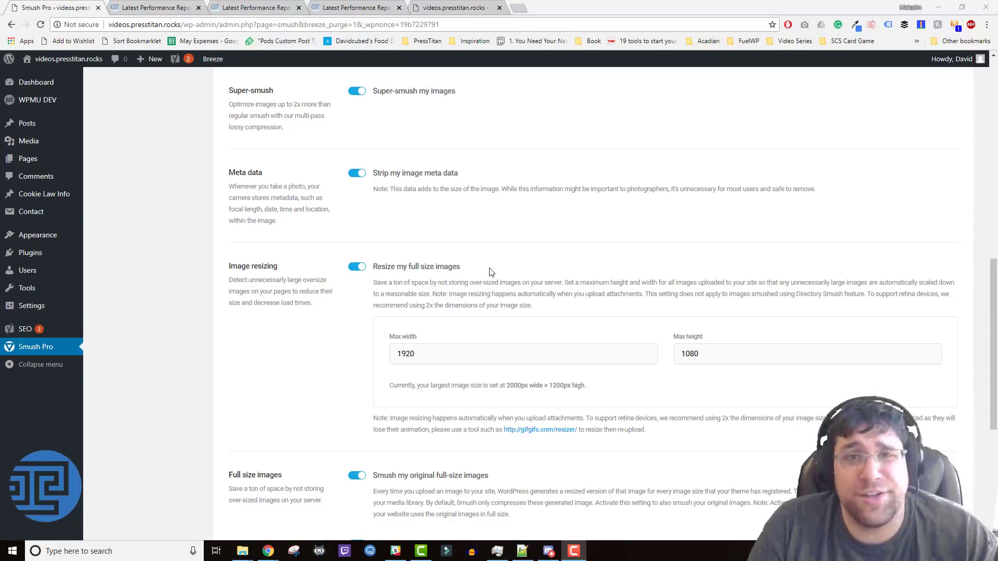
pyautogui.scroll(11, 491, 272)
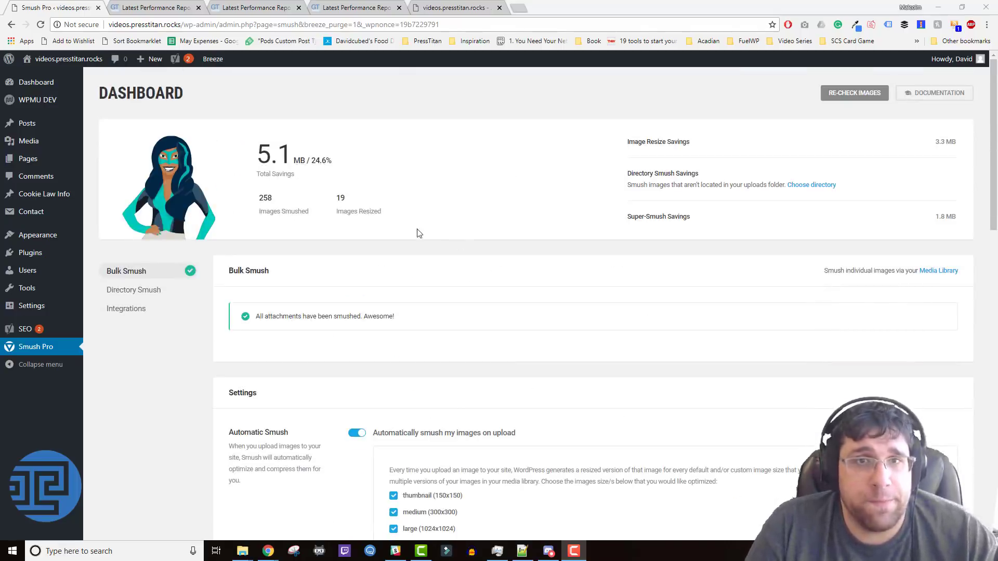
# Step: Compare the new PageSpeed A 94% report against the earlier 77% report, settling on the new one
pyautogui.click(364, 6)
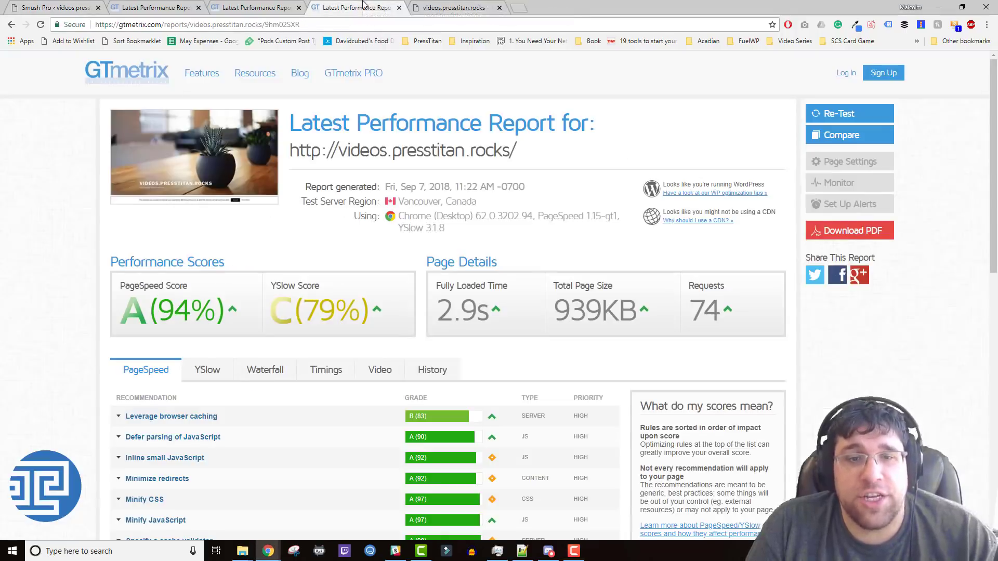
pyautogui.click(269, 6)
pyautogui.hotkey('ctrl', 'Tab')
pyautogui.click(279, 6)
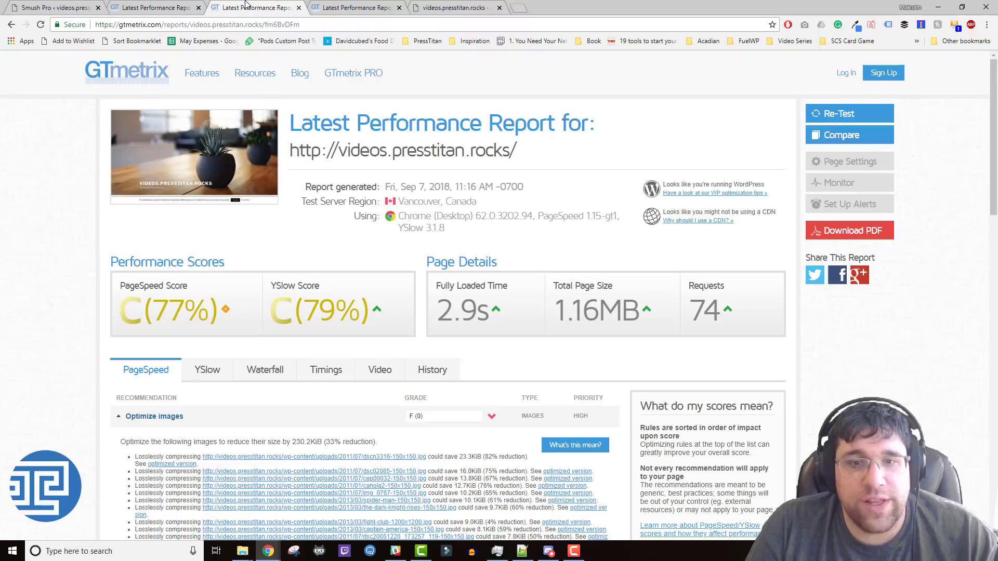
pyautogui.click(326, 6)
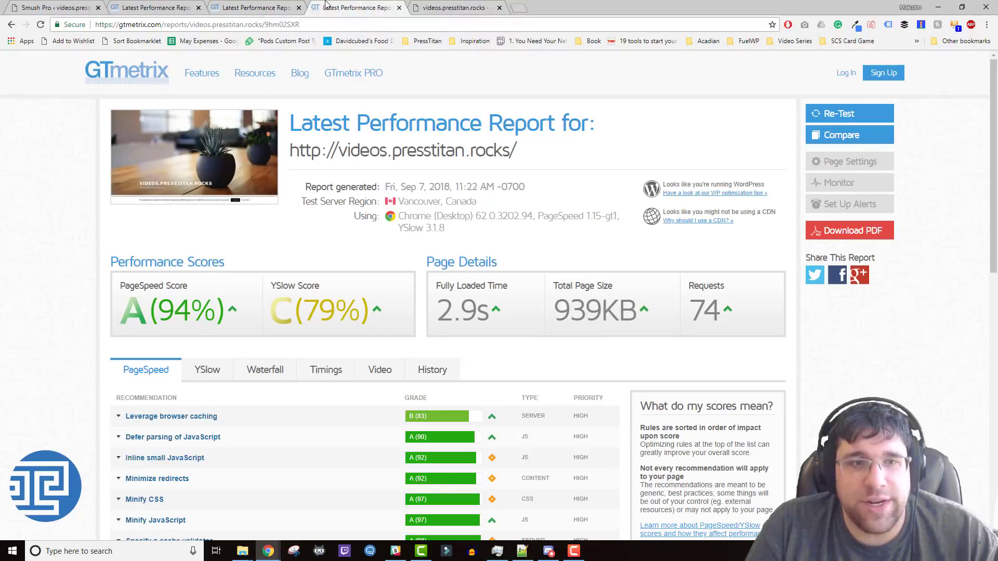
pyautogui.click(270, 4)
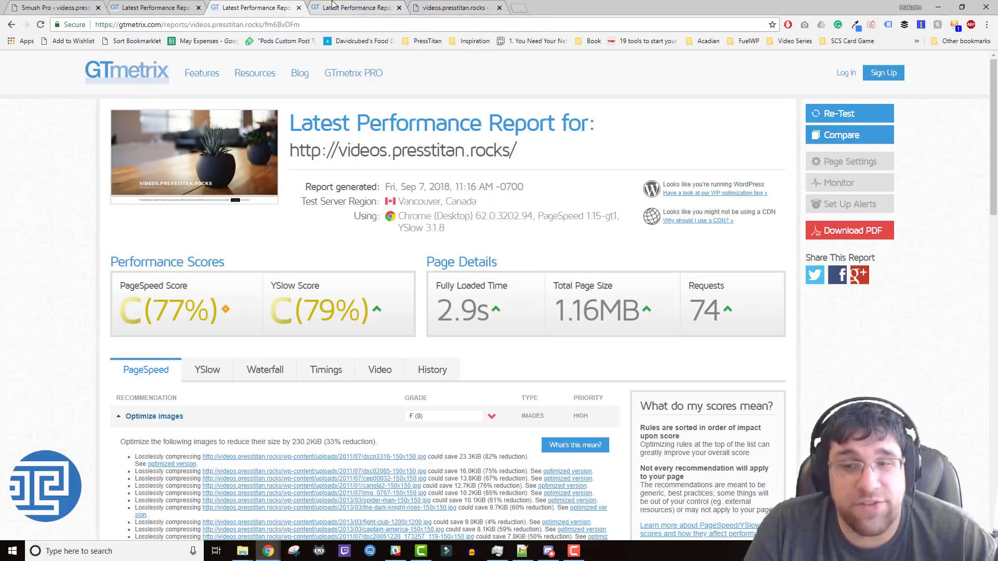
pyautogui.click(333, 5)
pyautogui.click(266, 4)
pyautogui.click(316, 5)
pyautogui.click(306, 5)
pyautogui.click(323, 6)
pyautogui.click(284, 5)
pyautogui.click(332, 5)
pyautogui.click(301, 4)
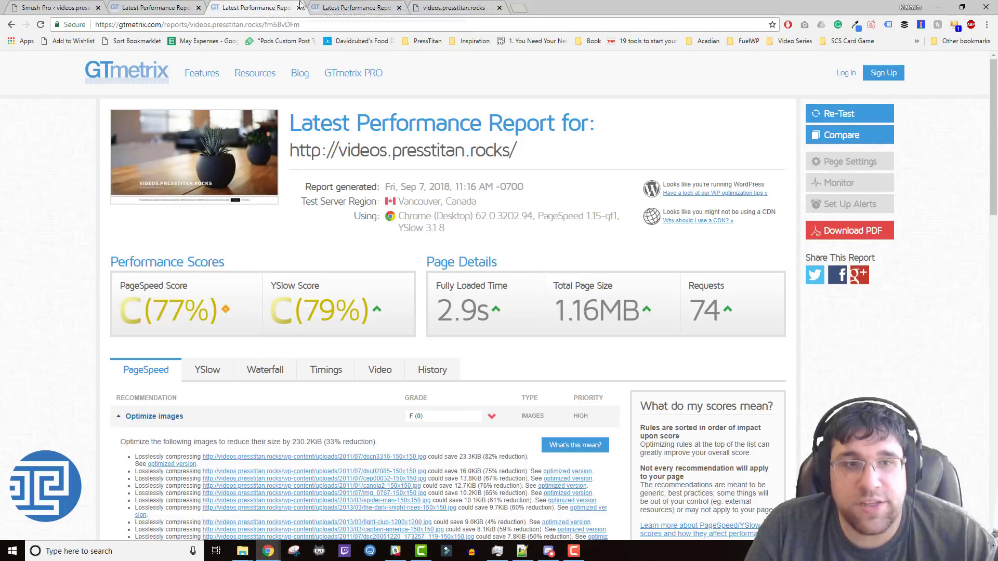
pyautogui.click(343, 4)
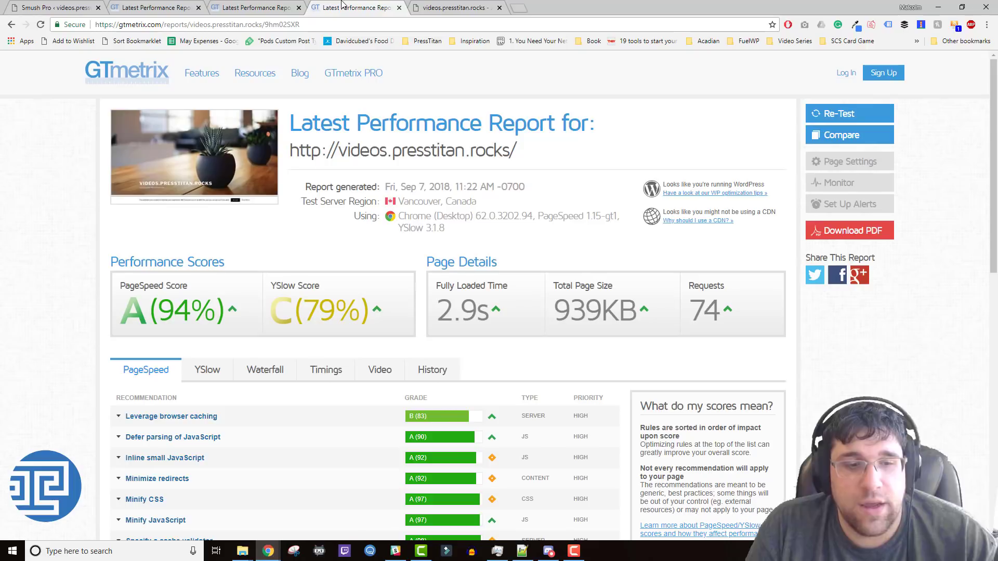
# Step: Expand Leverage browser caching to list uncached resources such as favicon.ico
pyautogui.click(112, 416)
pyautogui.scroll(-3, 78, 363)
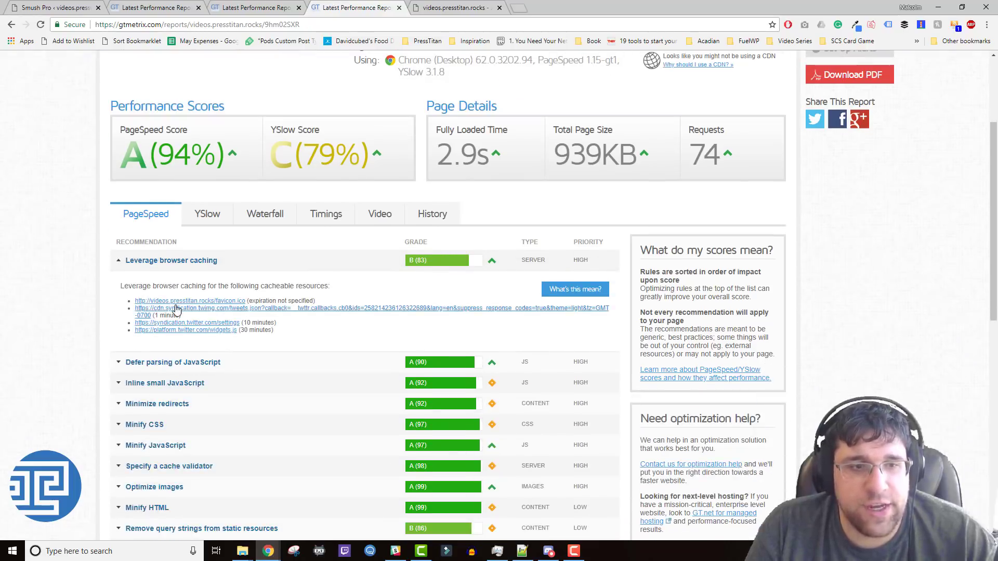
pyautogui.moveTo(248, 301); pyautogui.dragTo(134, 303)
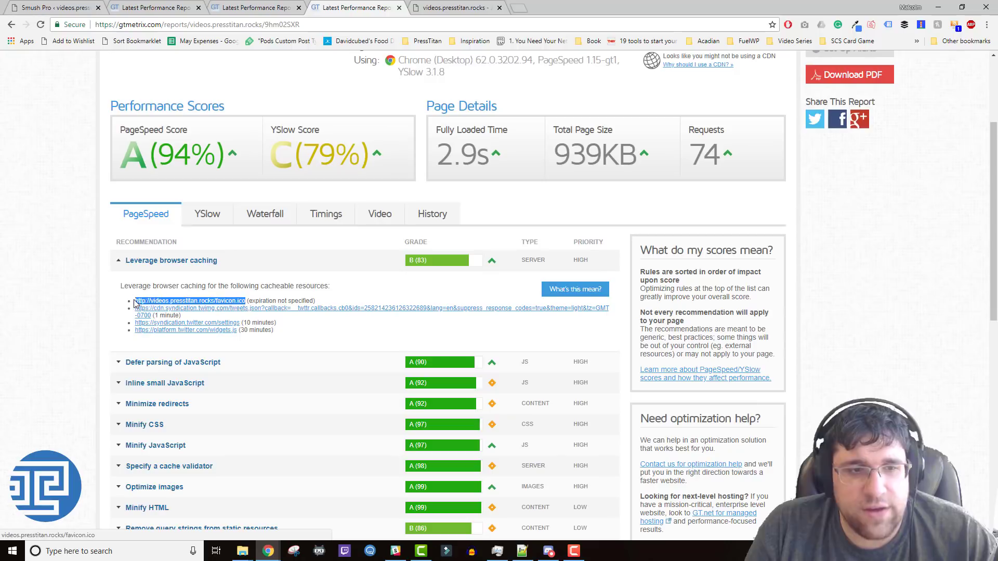
pyautogui.click(279, 301)
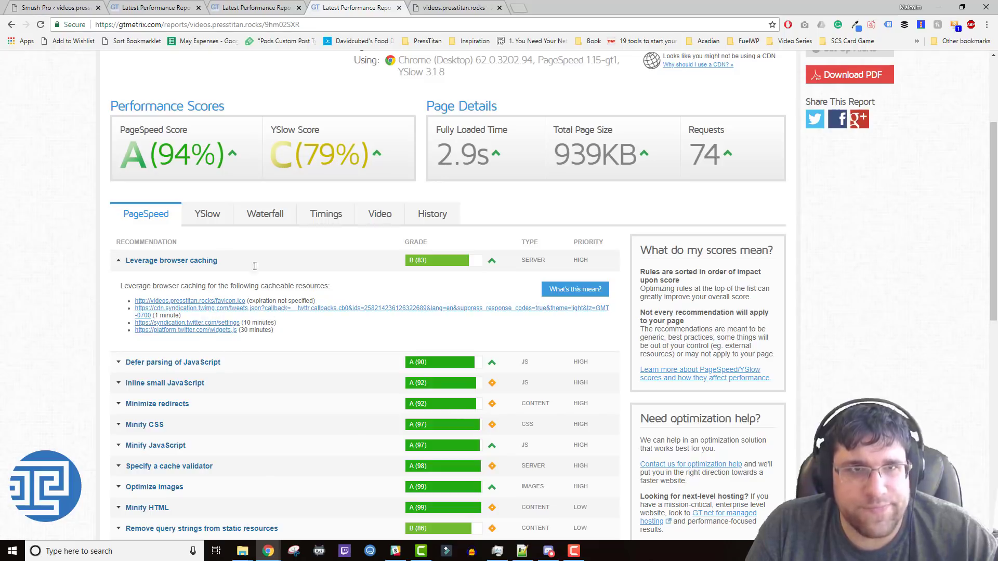
# Step: Open the live site's front page in a new tab and scroll through its posts
pyautogui.click(57, 7)
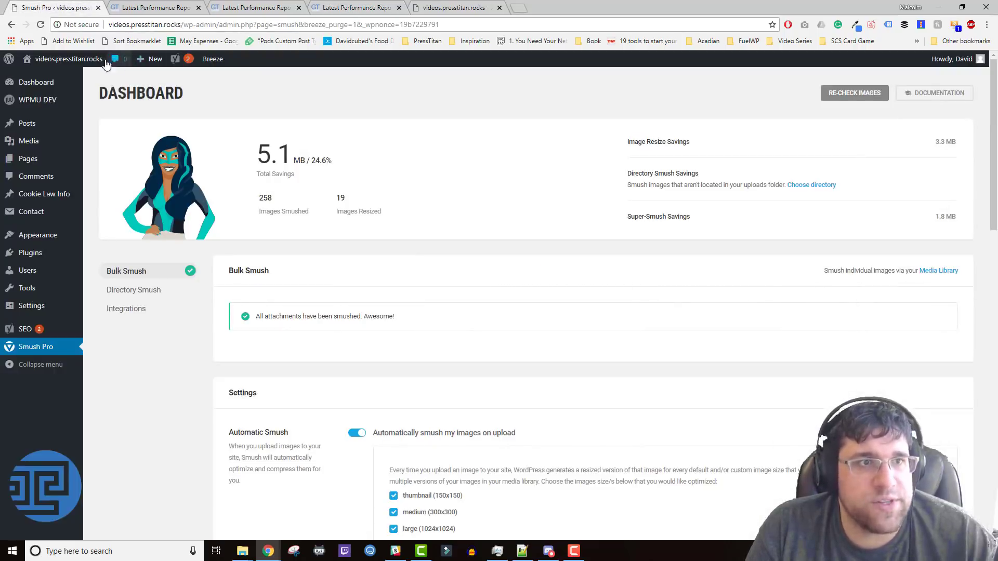
pyautogui.moveTo(67, 59)
pyautogui.rightClick(88, 76)
pyautogui.click(125, 80)
pyautogui.click(145, 7)
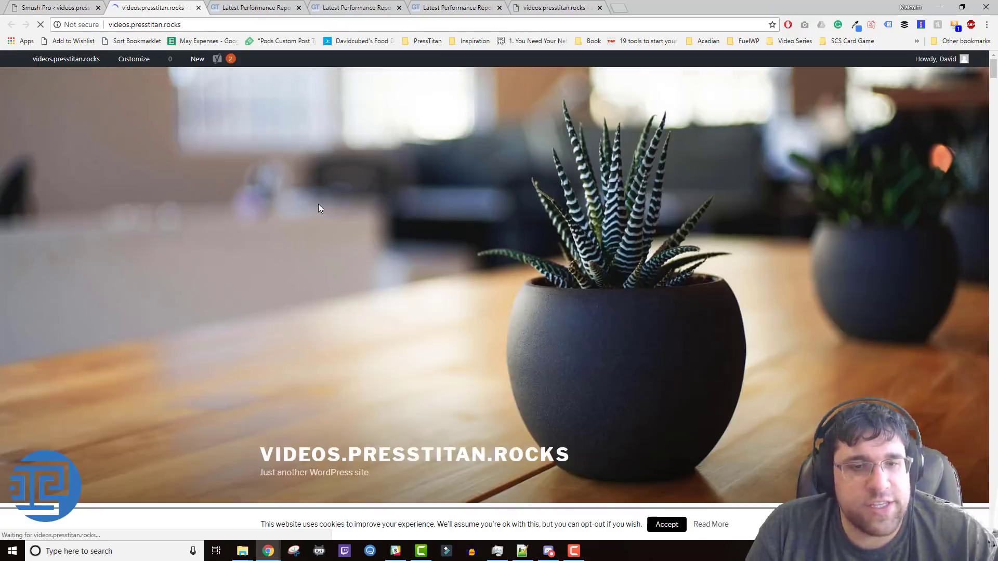
pyautogui.scroll(-20, 318, 208)
pyautogui.scroll(-8, 287, 222)
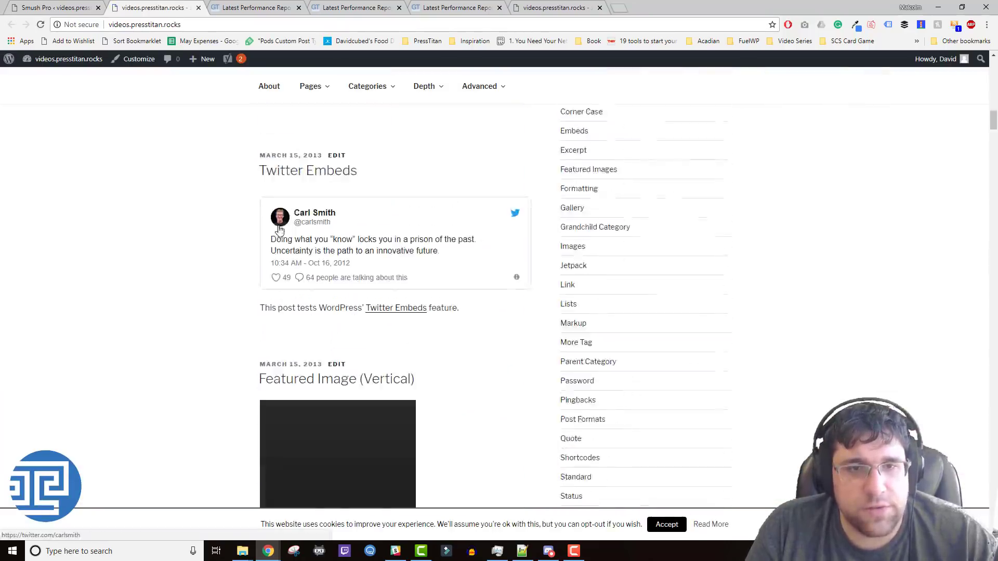
pyautogui.scroll(2, 280, 227)
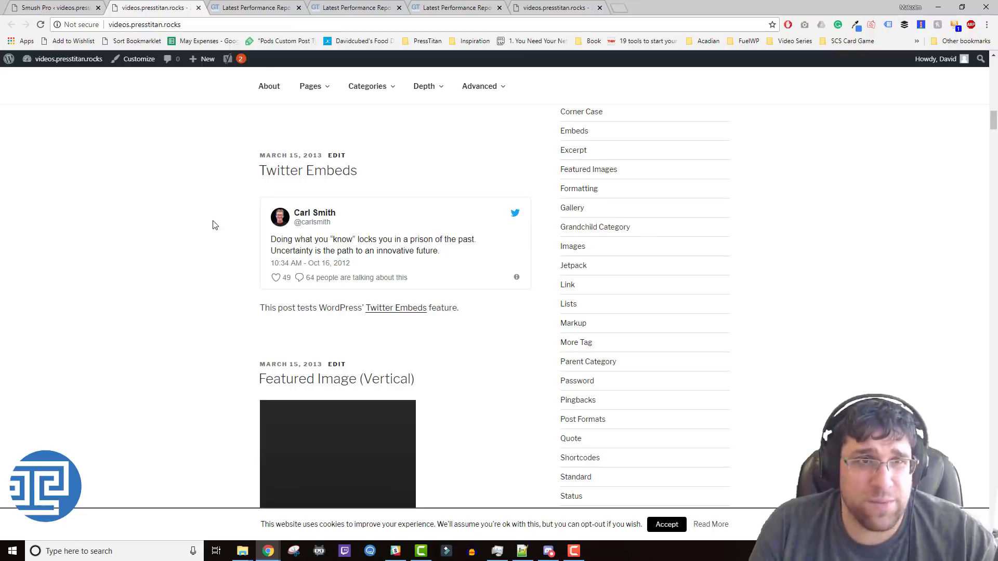
# Step: Review the earlier GTmetrix A (94%) report, then open the Twitter Embeds post's editor
pyautogui.click(267, 5)
pyautogui.click(452, 7)
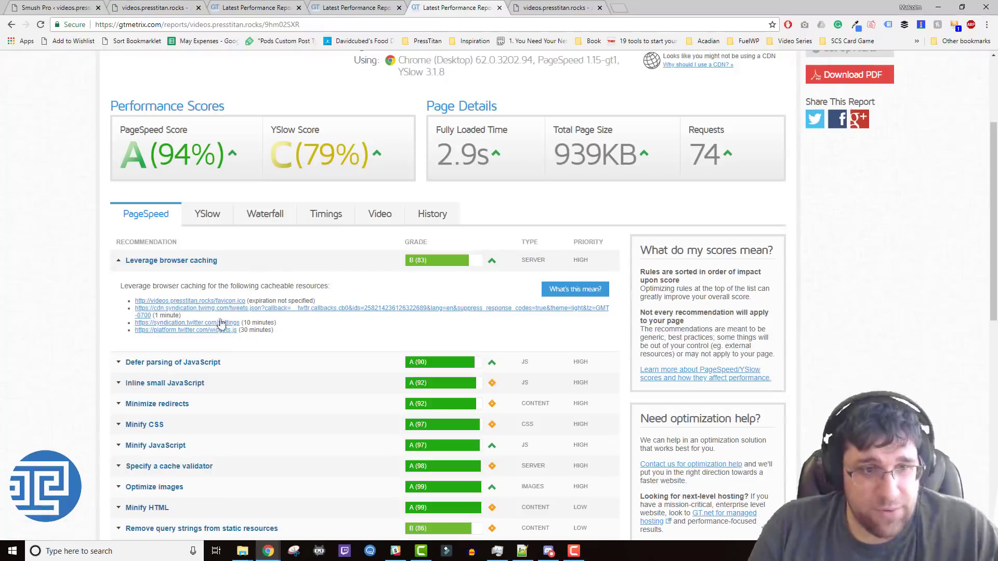
pyautogui.click(153, 6)
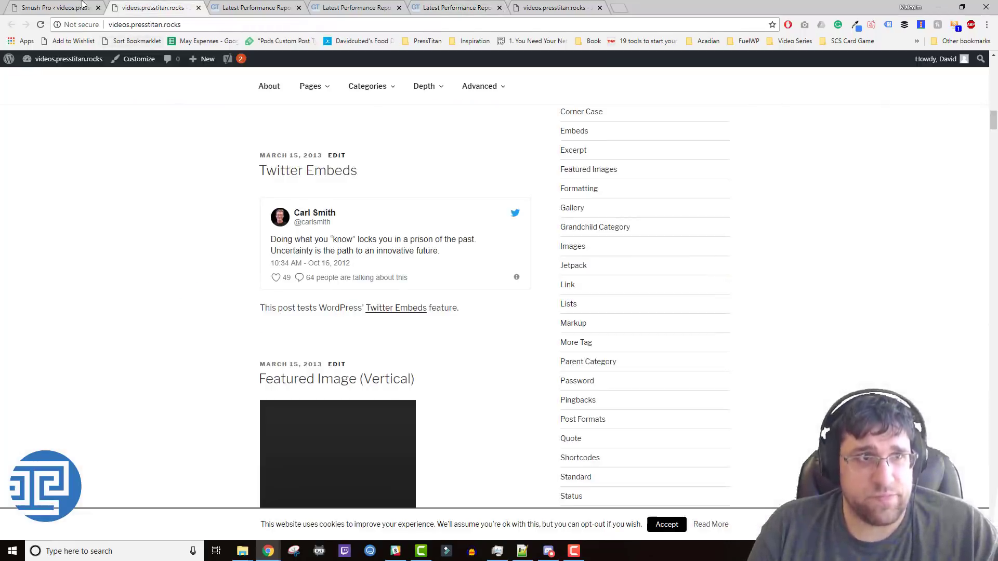
pyautogui.click(337, 156)
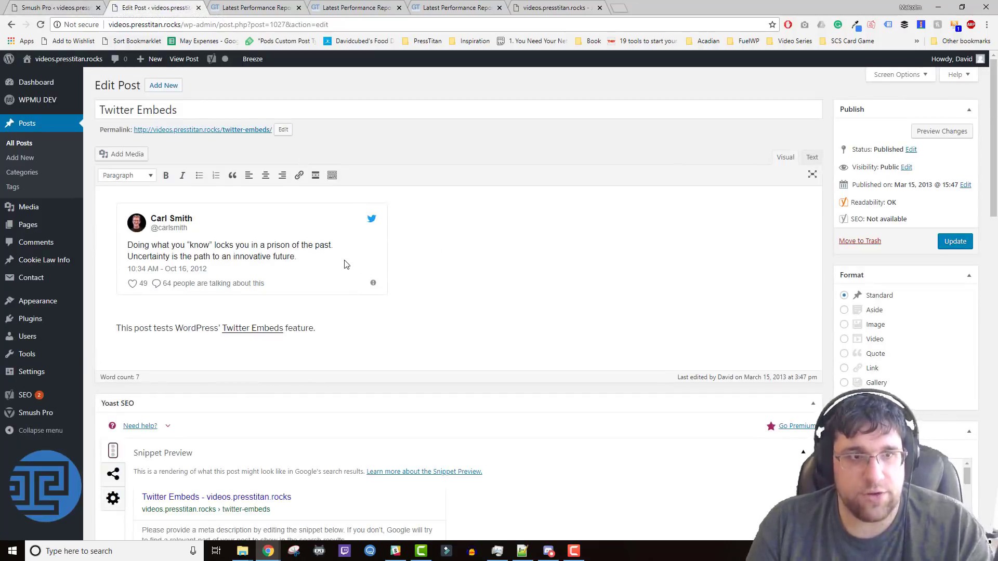
# Step: Capture a Snipping Tool screenshot of the embedded tweet
pyautogui.click(293, 551)
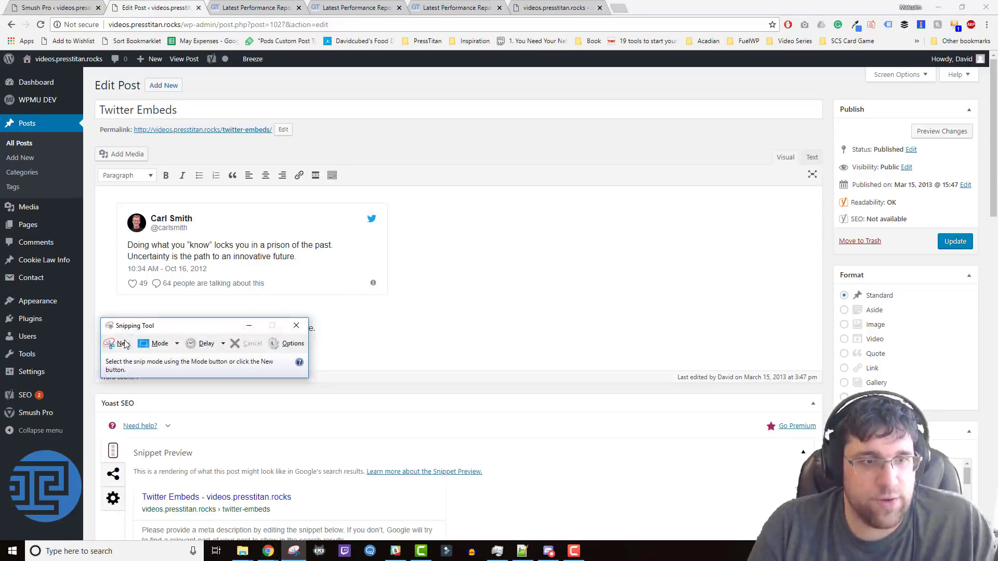
pyautogui.click(126, 343)
pyautogui.moveTo(111, 197); pyautogui.dragTo(393, 301)
pyautogui.click(71, 120)
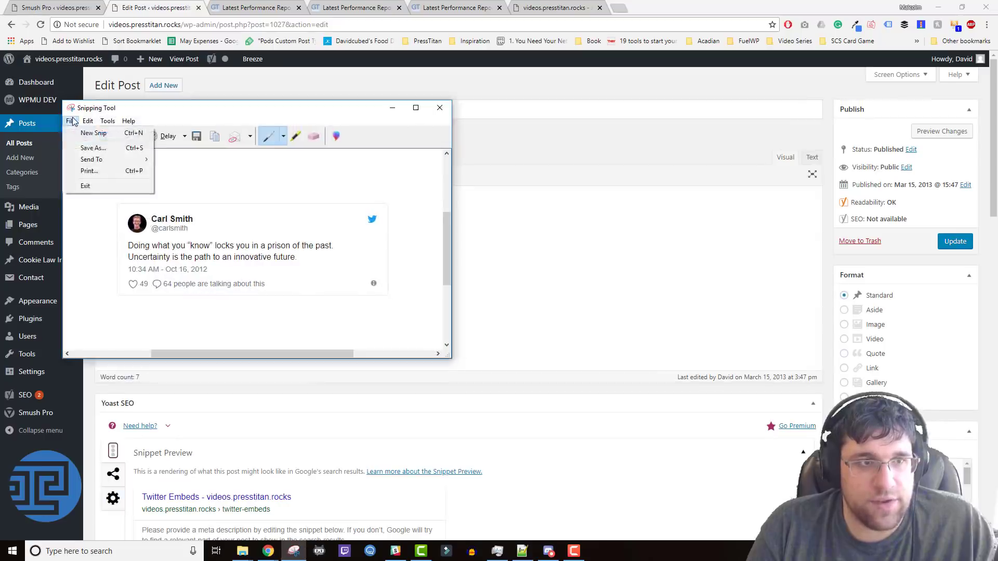
# Step: In the Text view, delete the tweet URL and the Twitter Embeds paragraph
pyautogui.click(515, 225)
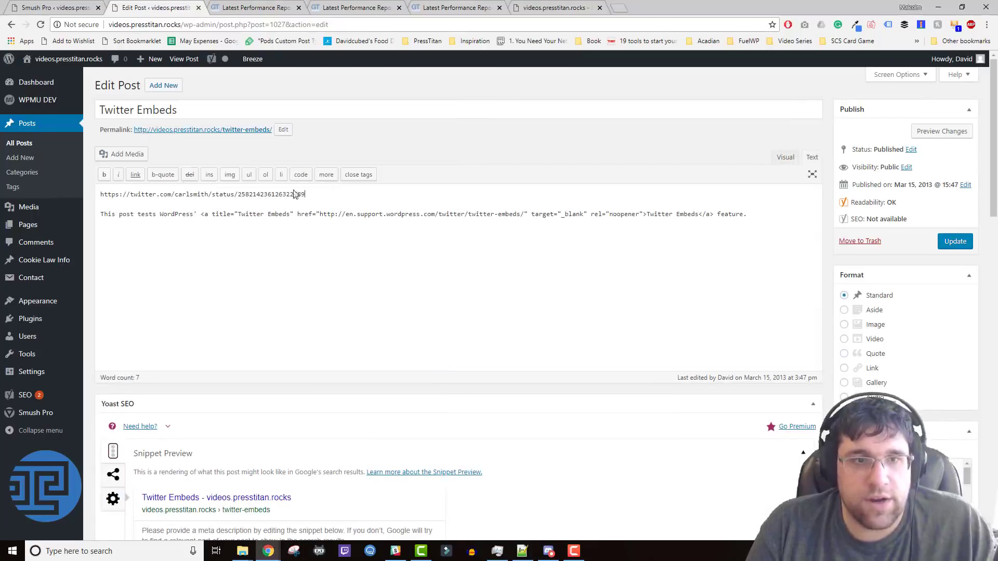
pyautogui.moveTo(308, 194); pyautogui.dragTo(101, 192)
pyautogui.press('BackSpace')
pyautogui.moveTo(751, 205); pyautogui.dragTo(106, 191)
pyautogui.press('BackSpace')
# Step: Upload Capture.jpg from the D: drive and insert it into the Twitter Embeds post
pyautogui.click(125, 154)
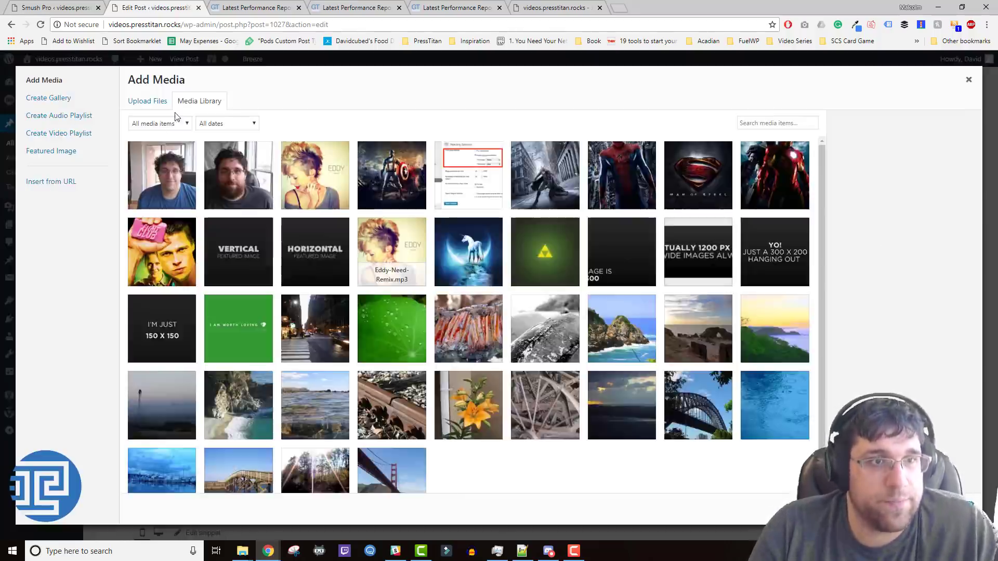
pyautogui.click(155, 104)
pyautogui.click(529, 280)
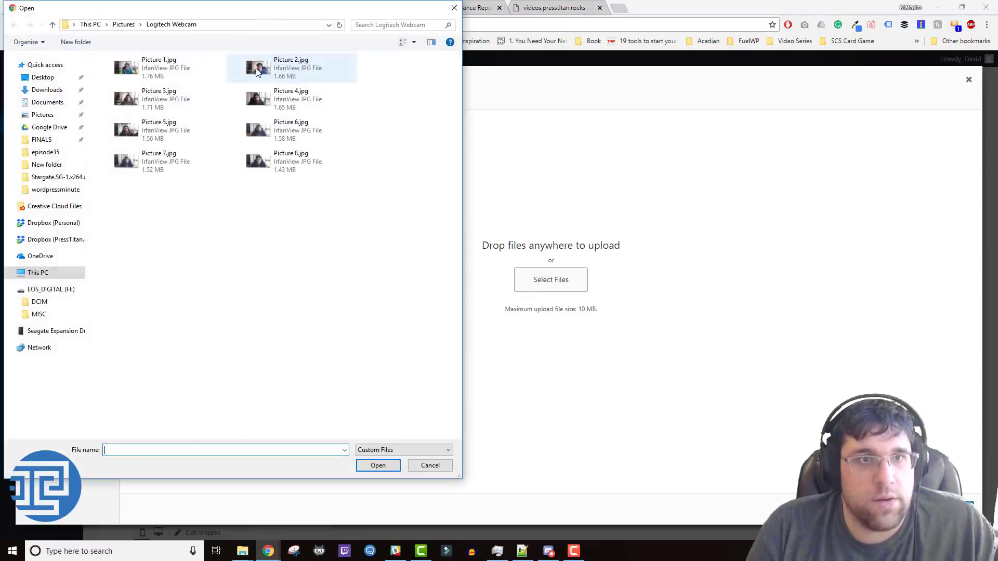
pyautogui.click(123, 24)
pyautogui.click(91, 24)
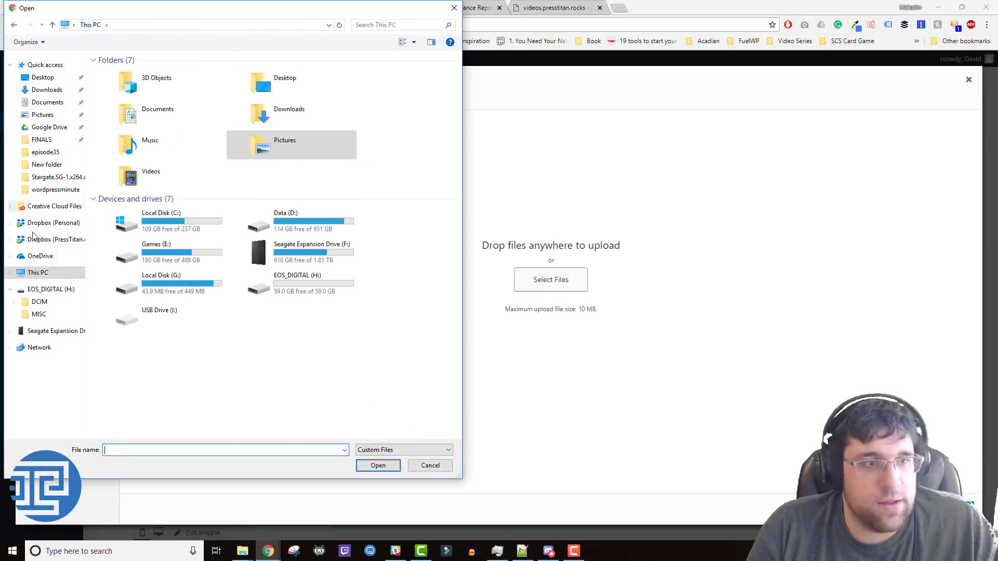
pyautogui.click(310, 226)
pyautogui.click(46, 165)
pyautogui.doubleClick(119, 73)
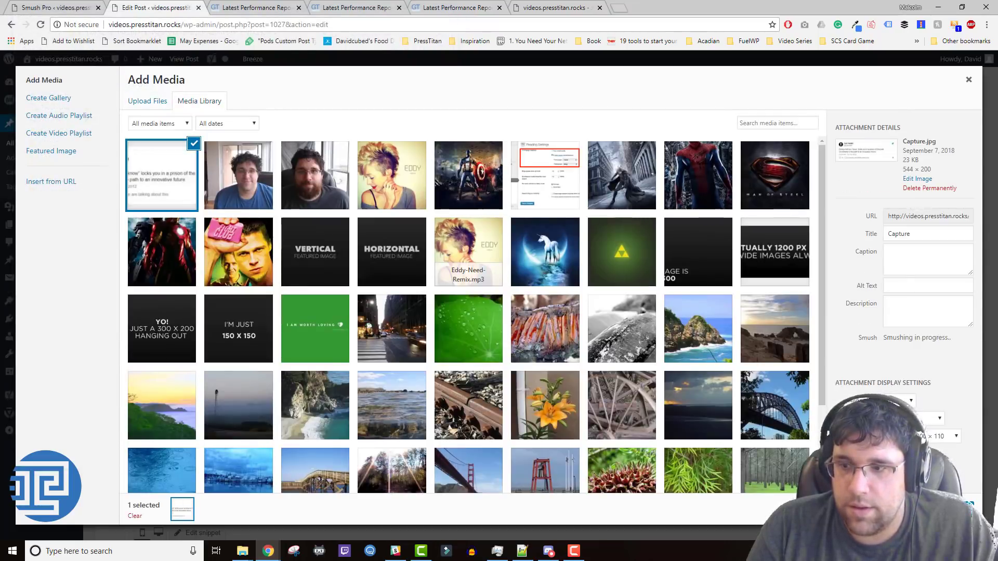
pyautogui.click(940, 512)
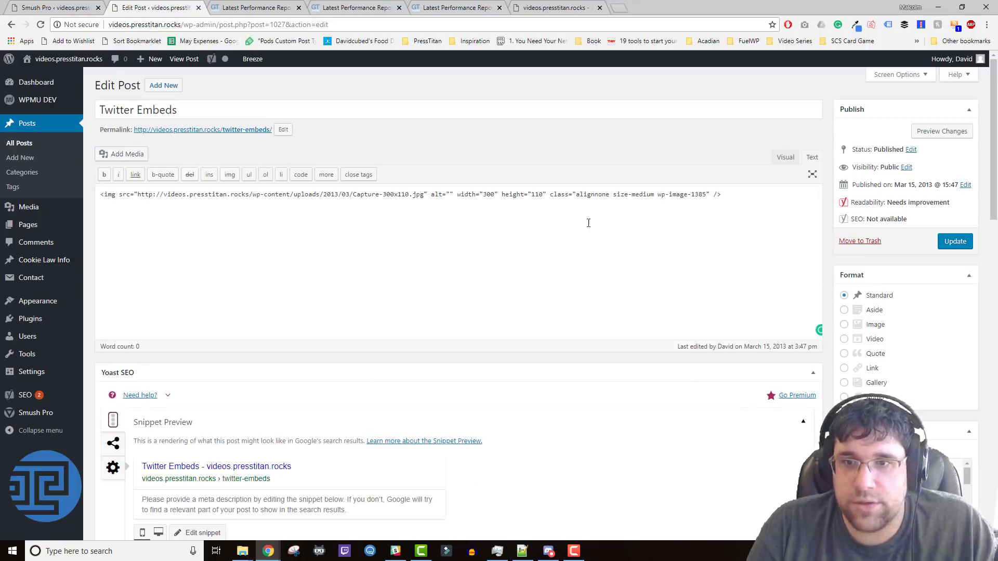
# Step: Update the post, then view it and the homepage in a new tab
pyautogui.click(956, 242)
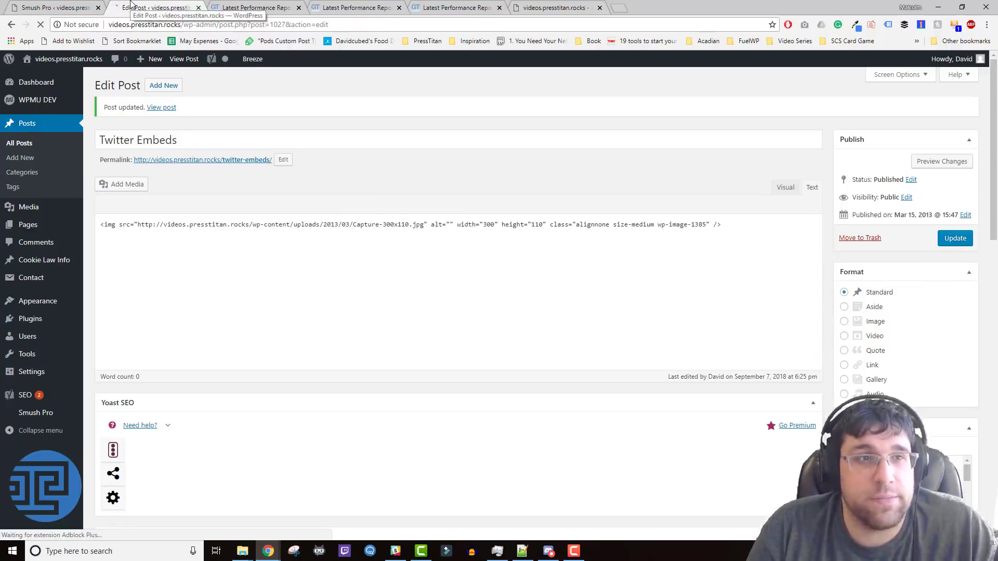
pyautogui.middleClick(182, 64)
pyautogui.hotkey('ctrl', 'Tab')
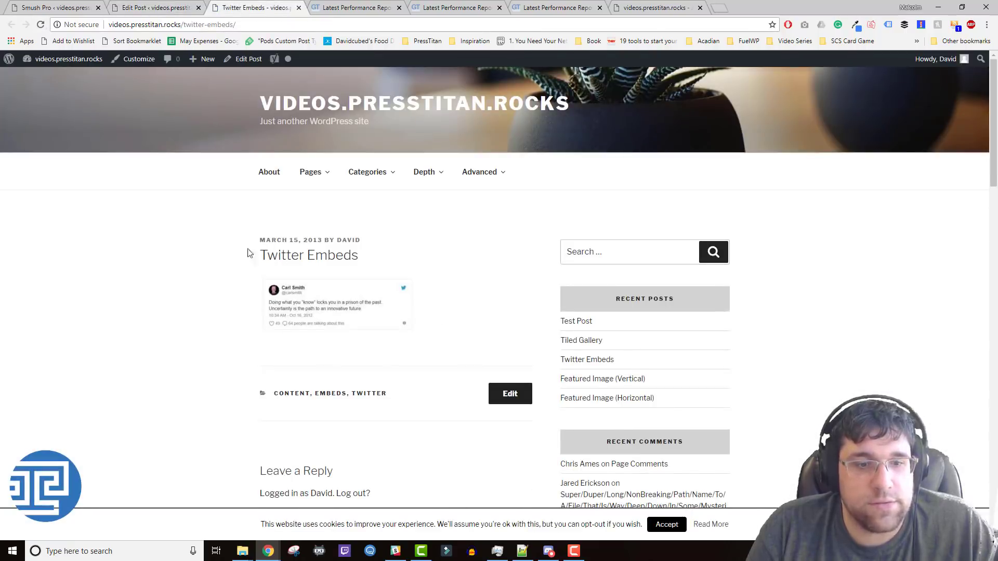
pyautogui.click(300, 111)
pyautogui.scroll(-20, 235, 252)
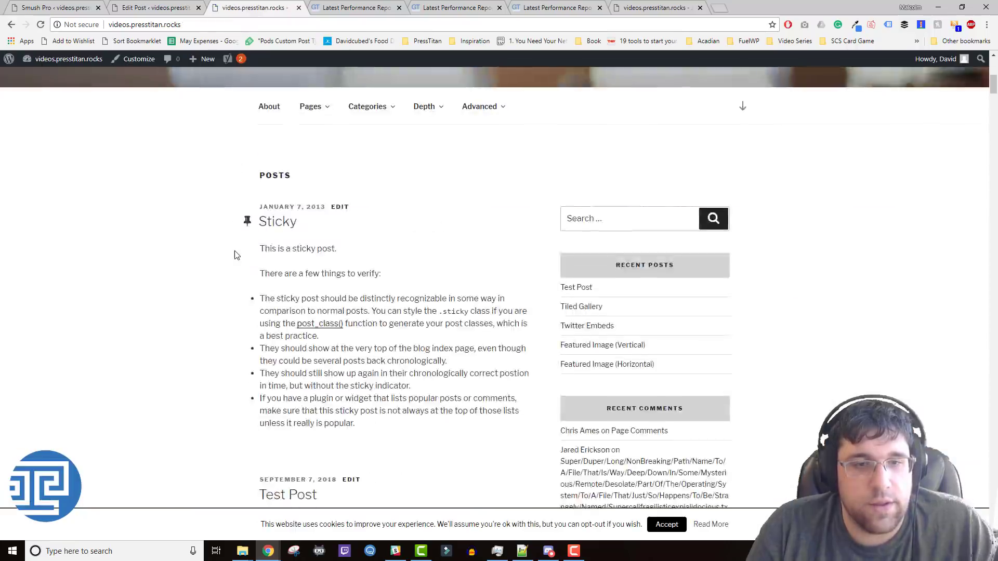
pyautogui.scroll(-5, 235, 255)
pyautogui.scroll(1, 239, 205)
# Step: Replace the image tag with the full-size 544×200 Capture.jpg and update the post
pyautogui.click(145, 6)
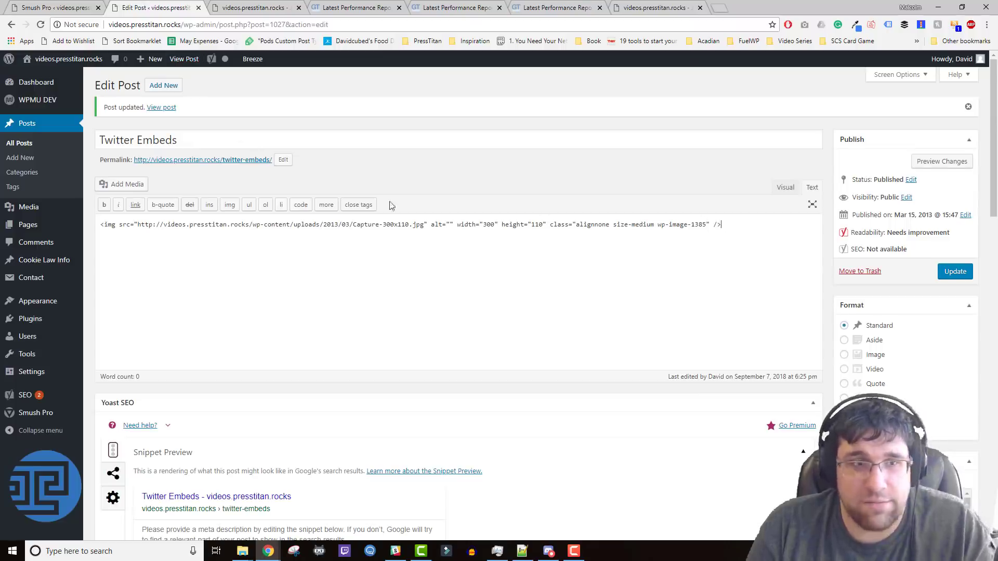
pyautogui.moveTo(689, 241); pyautogui.dragTo(630, 242)
pyautogui.moveTo(100, 225); pyautogui.dragTo(190, 225)
pyautogui.click(361, 229)
pyautogui.hotkey('ctrl', 'a')
pyautogui.press('Delete')
pyautogui.click(136, 188)
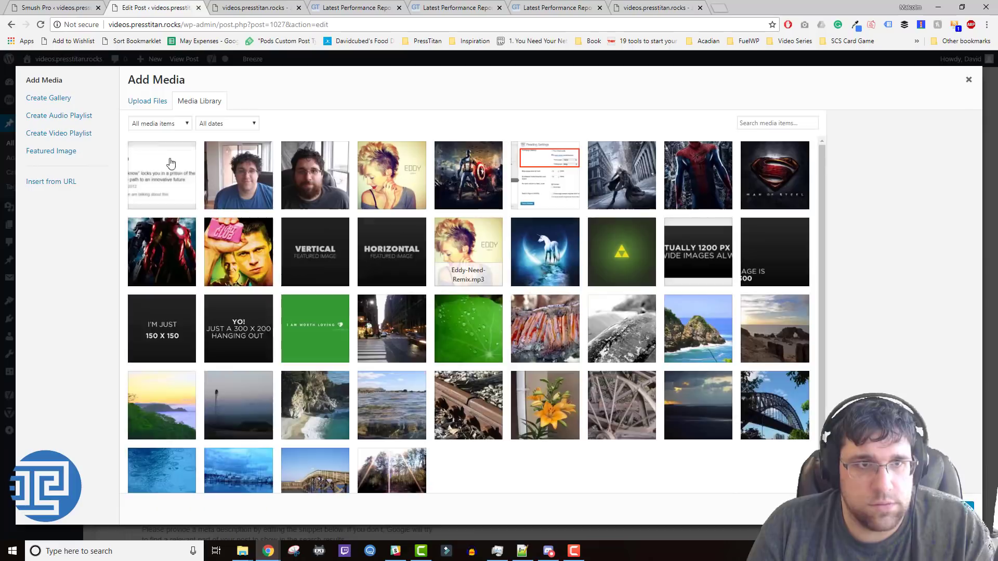
pyautogui.click(166, 165)
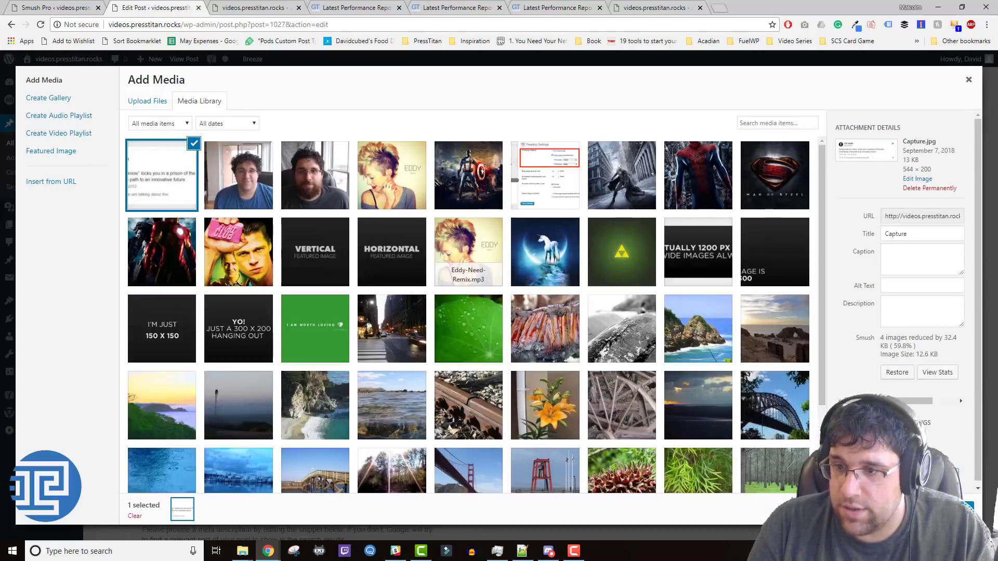
pyautogui.click(941, 511)
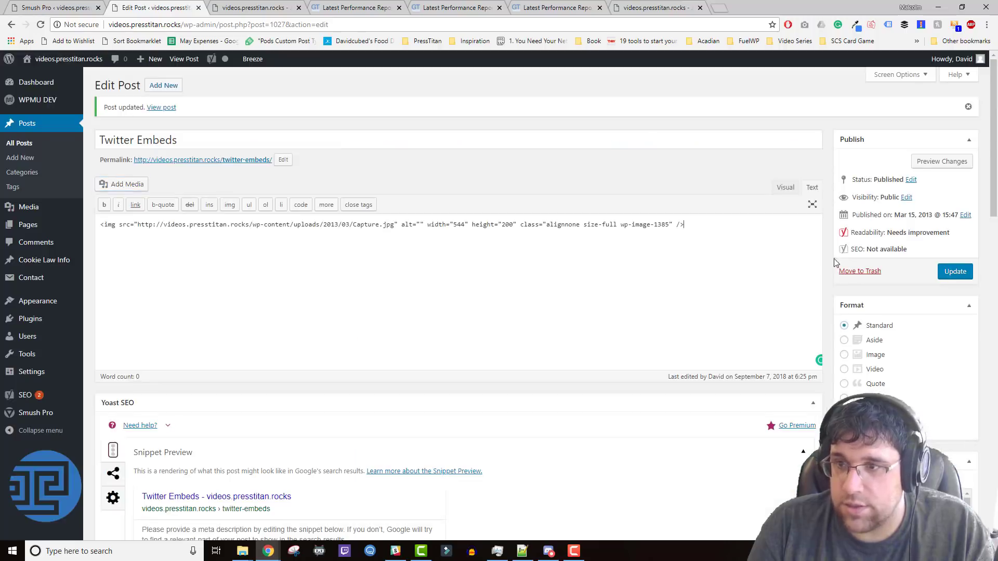
pyautogui.click(955, 271)
pyautogui.click(255, 7)
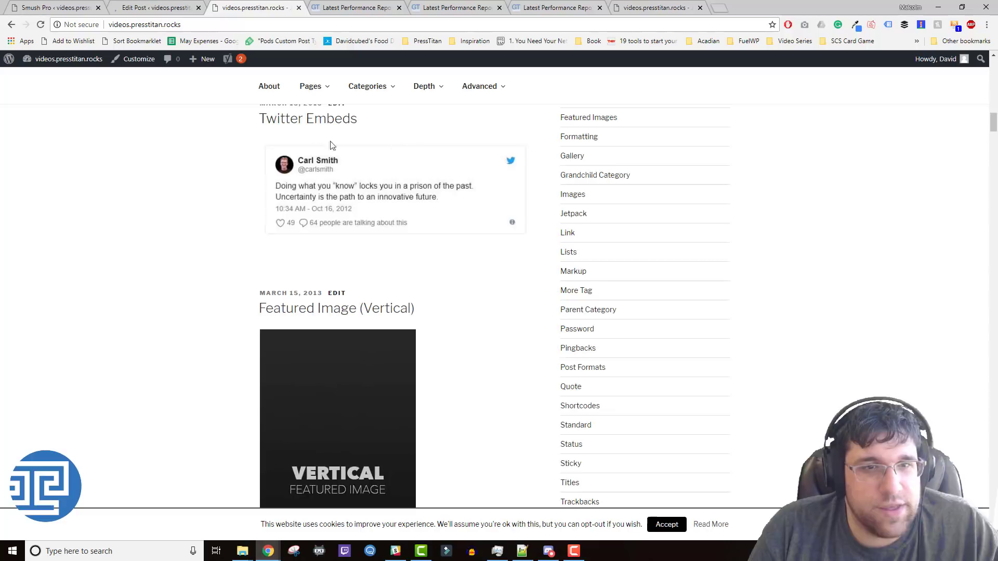
pyautogui.scroll(1, 429, 251)
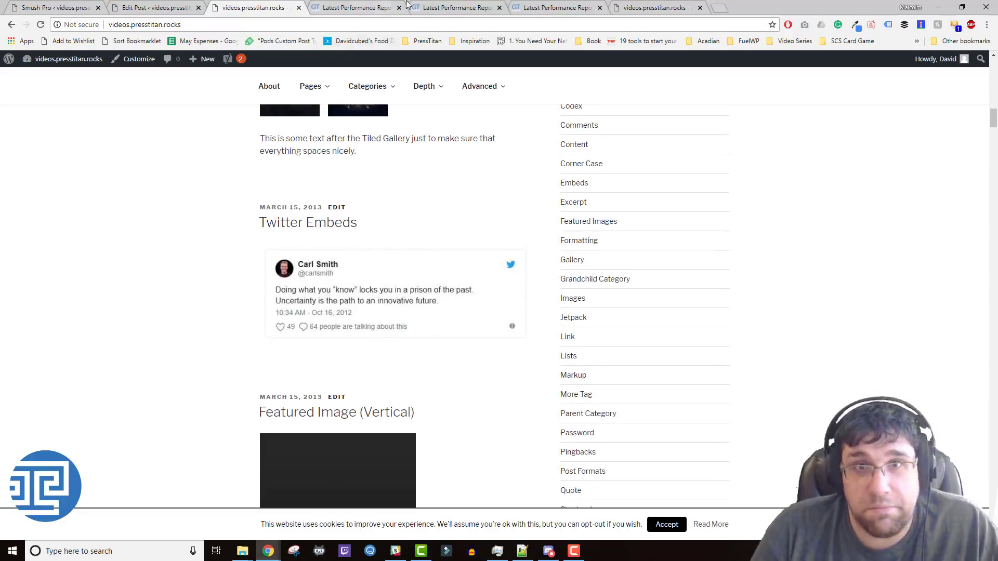
pyautogui.click(537, 6)
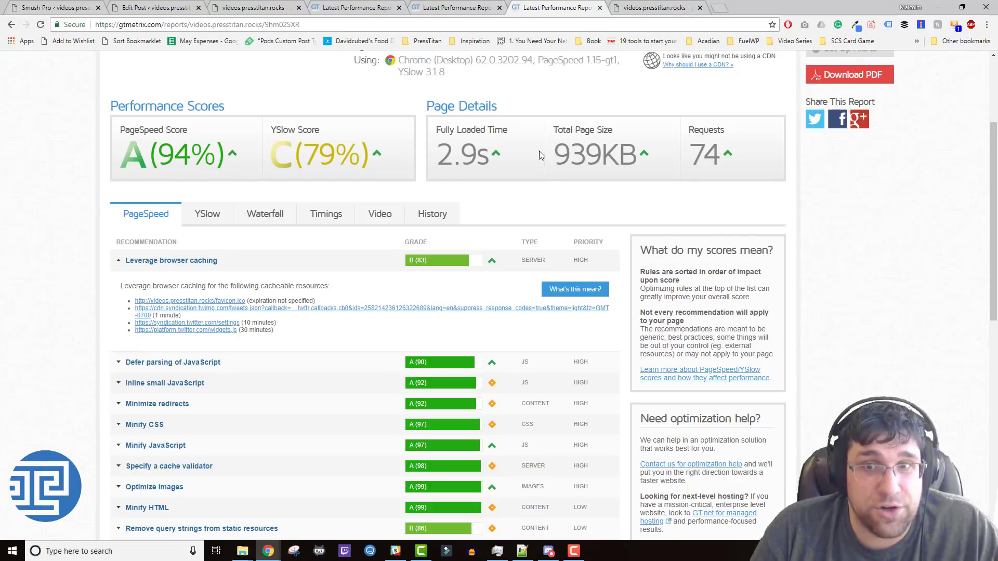
pyautogui.scroll(3, 448, 166)
pyautogui.click(839, 113)
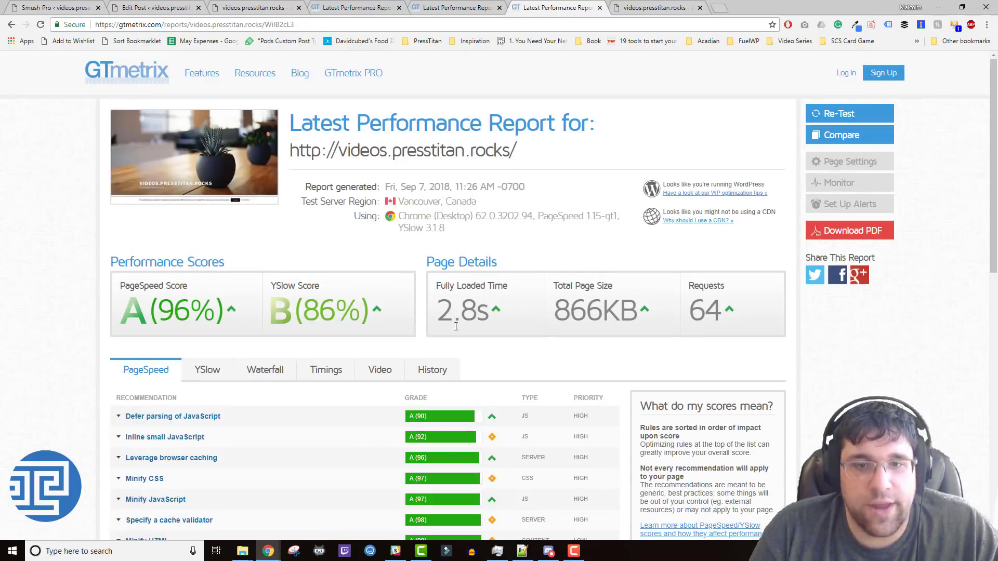
pyautogui.scroll(-1, 384, 246)
pyautogui.scroll(-1, 383, 246)
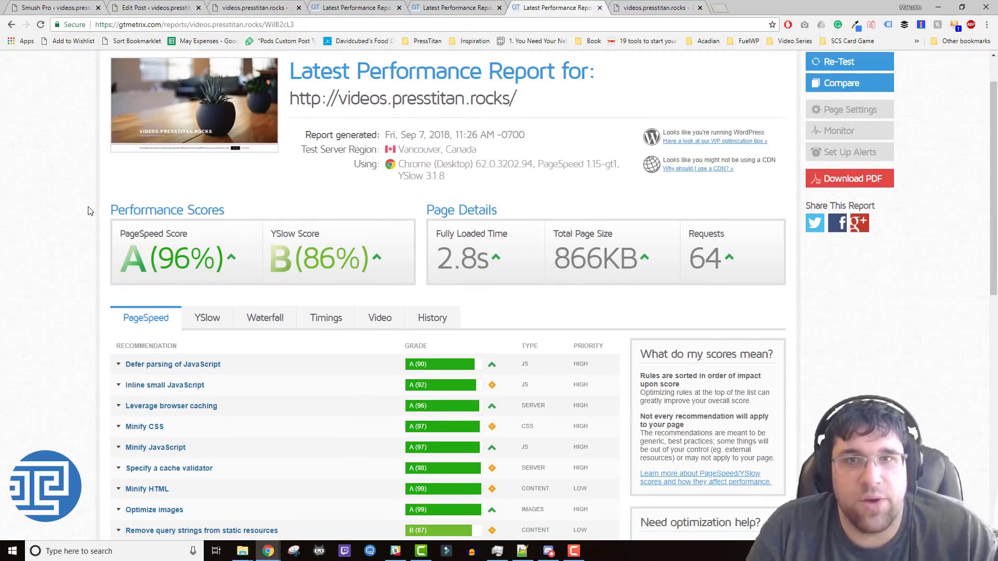
pyautogui.click(116, 367)
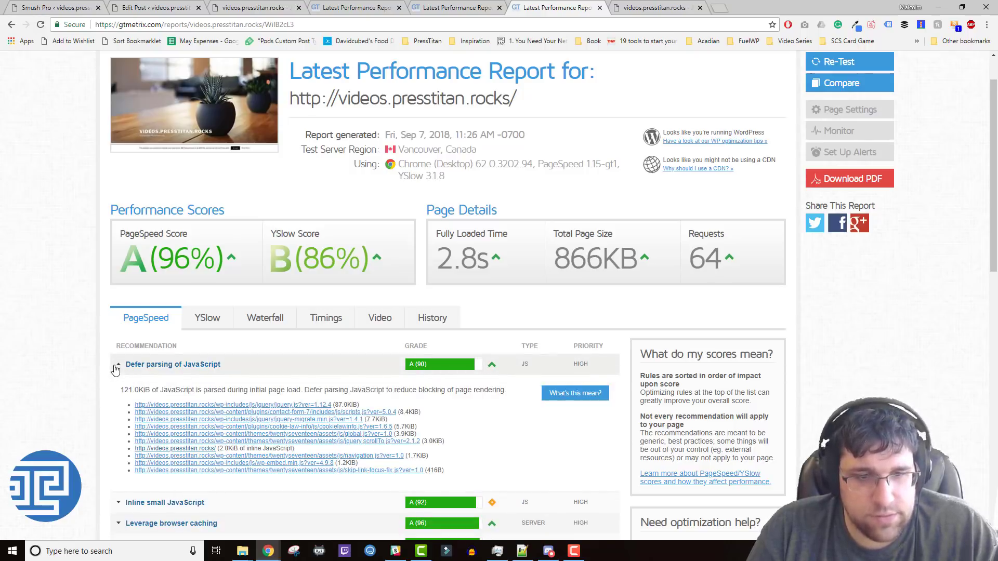
pyautogui.click(116, 368)
pyautogui.click(115, 387)
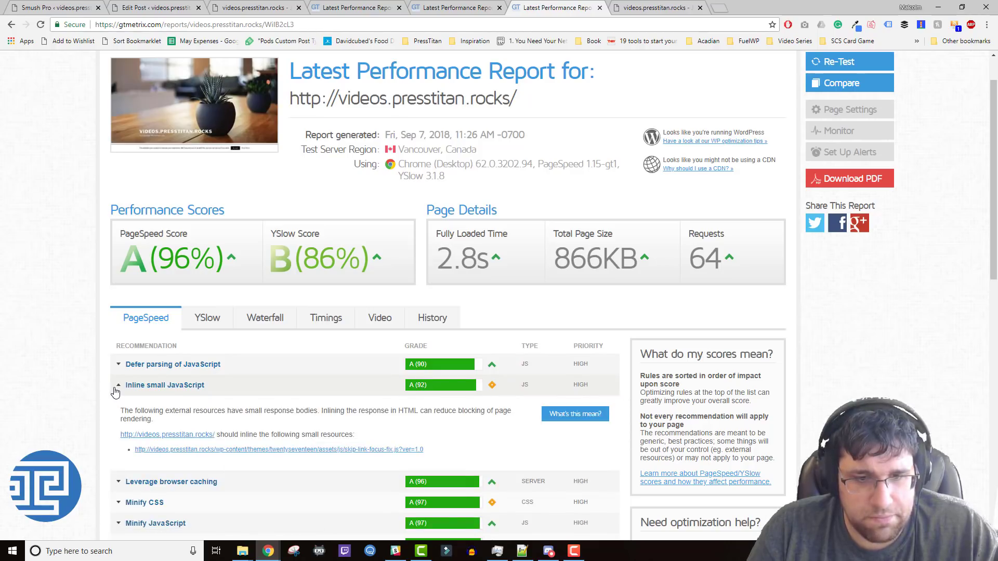
pyautogui.click(116, 389)
pyautogui.click(116, 409)
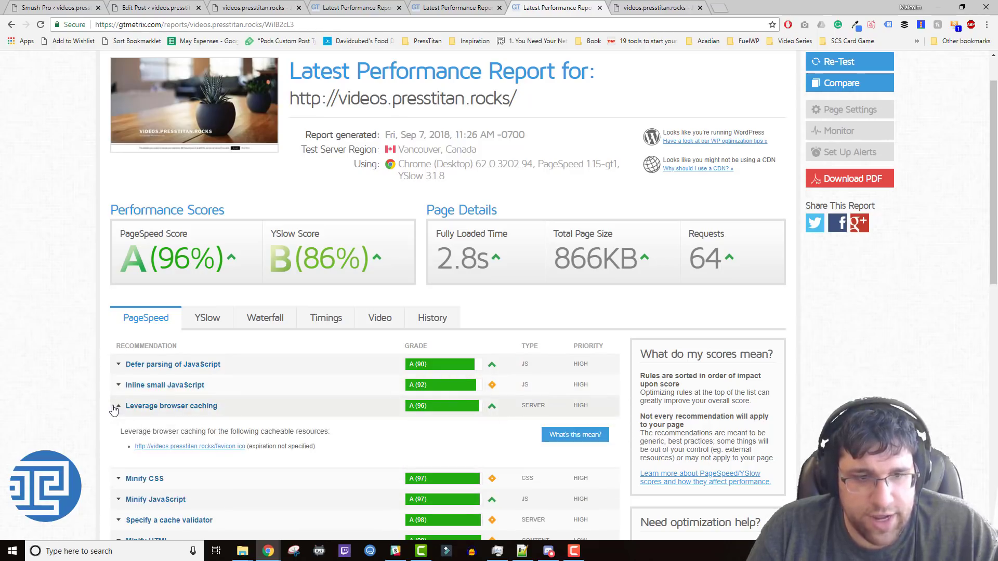
pyautogui.click(114, 409)
pyautogui.click(115, 427)
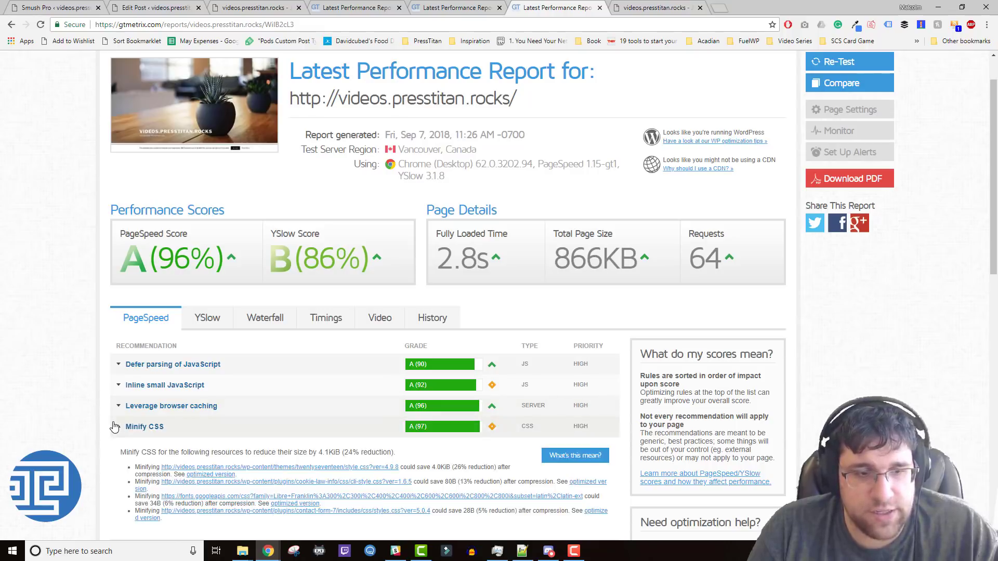
pyautogui.click(115, 426)
pyautogui.scroll(-2, 110, 442)
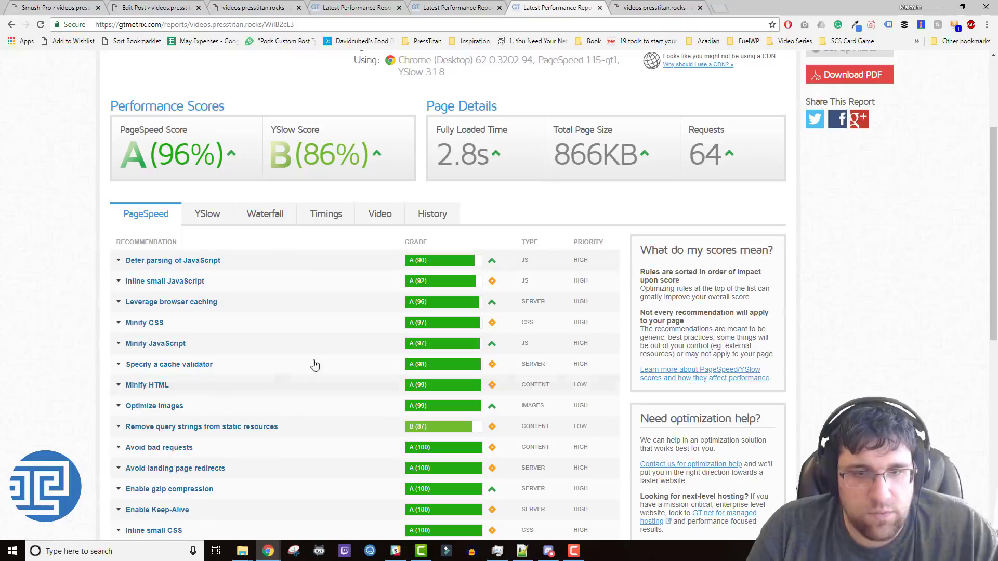
pyautogui.click(118, 427)
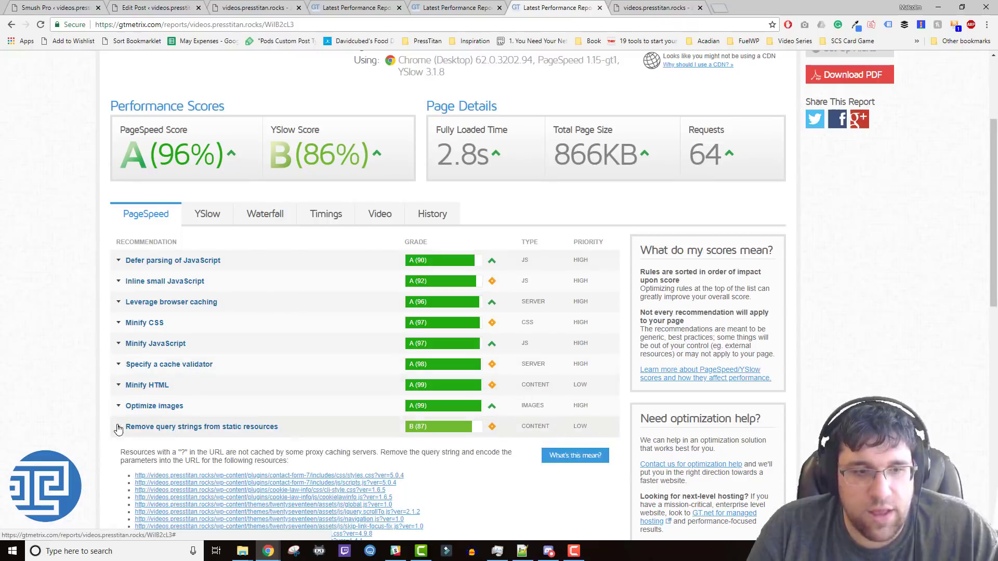
pyautogui.click(118, 427)
pyautogui.scroll(3, 218, 395)
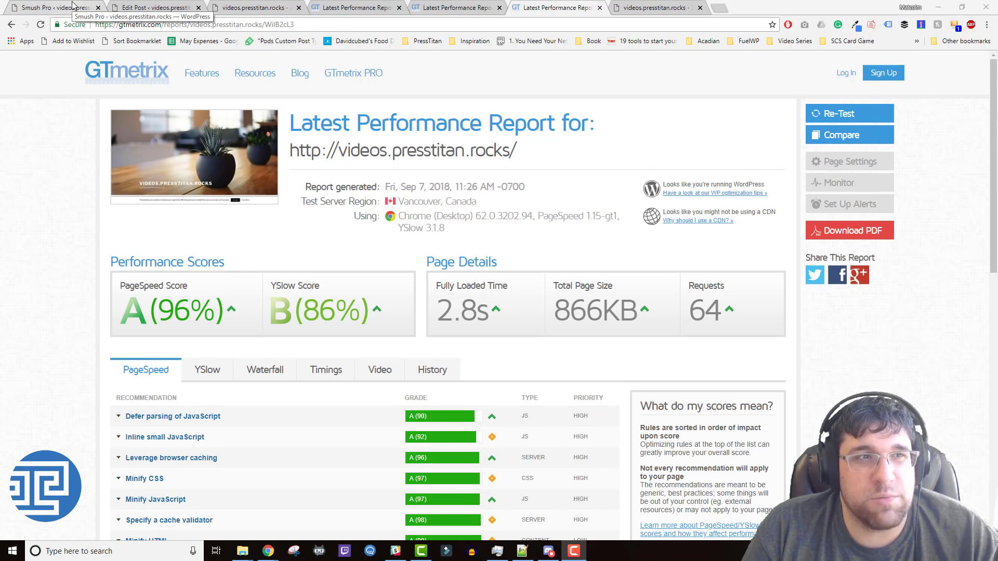
# Step: Open the Breeze plugin settings, then load the site's front page
pyautogui.click(73, 6)
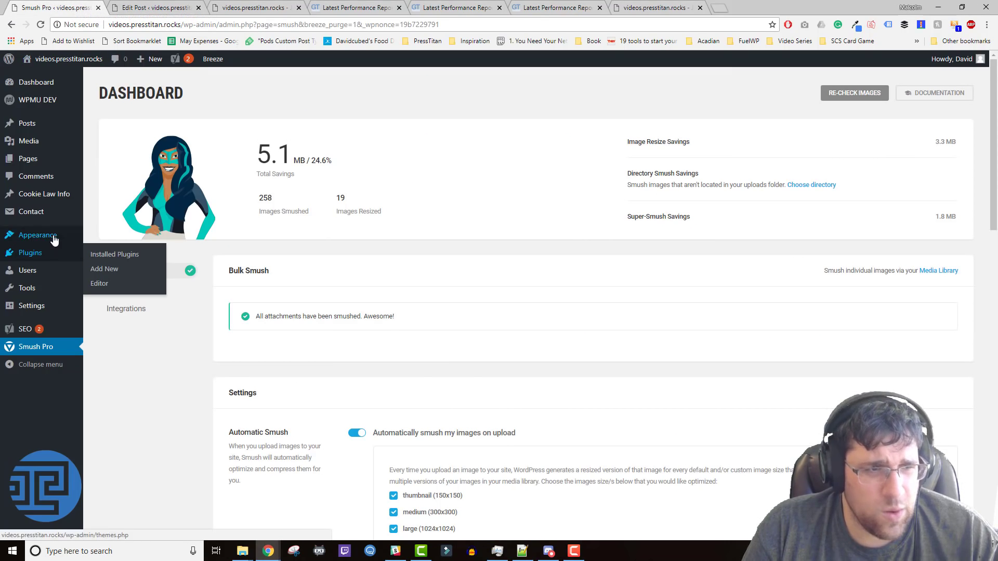
pyautogui.click(104, 424)
pyautogui.click(158, 7)
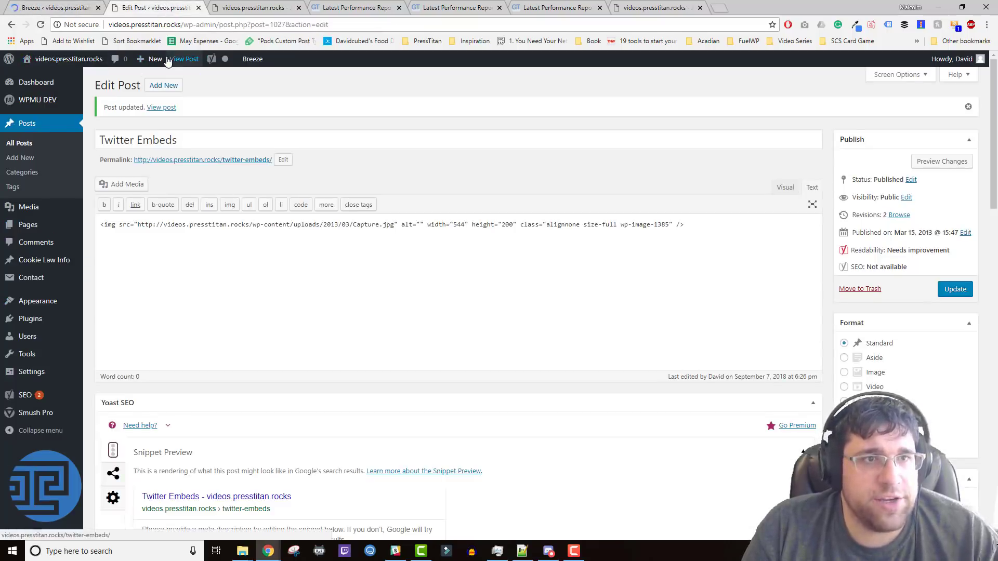
pyautogui.click(67, 59)
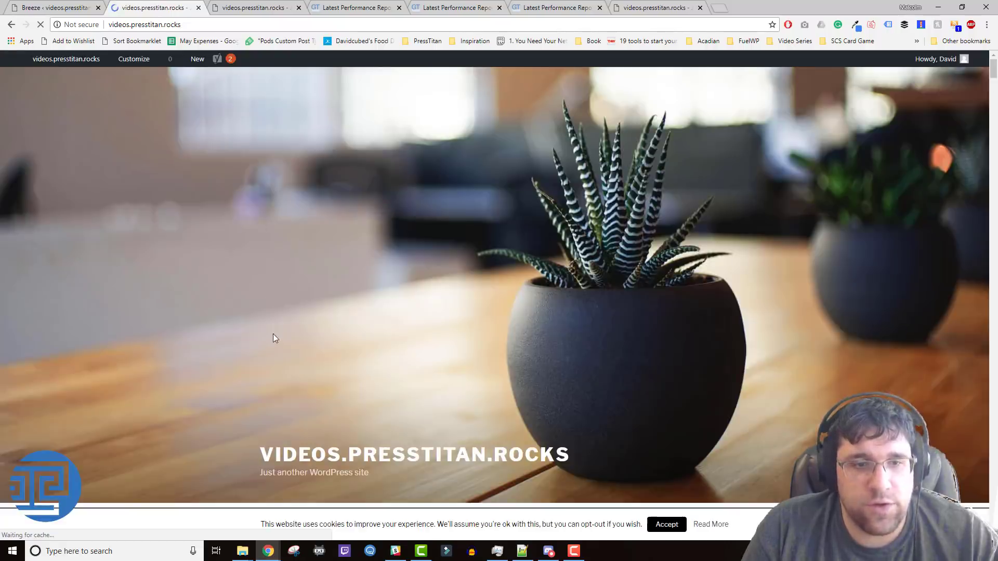
pyautogui.rightClick(273, 334)
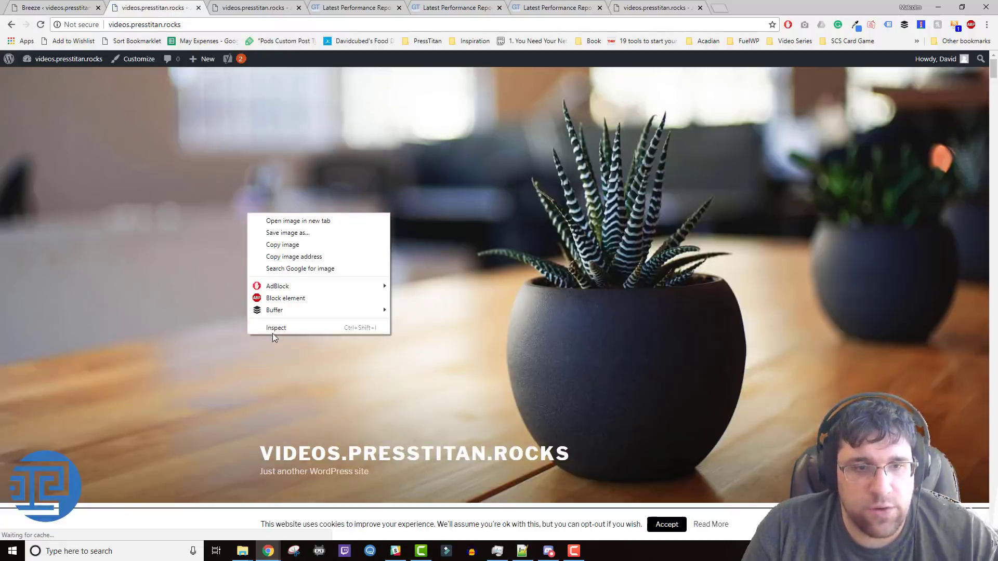
pyautogui.click(202, 351)
pyautogui.scroll(-6, 194, 226)
# Step: View the front page's HTML source, inspect the list markup, and return to Breeze settings
pyautogui.rightClick(193, 226)
pyautogui.click(233, 352)
pyautogui.scroll(-5, 237, 362)
pyautogui.scroll(-20, 173, 208)
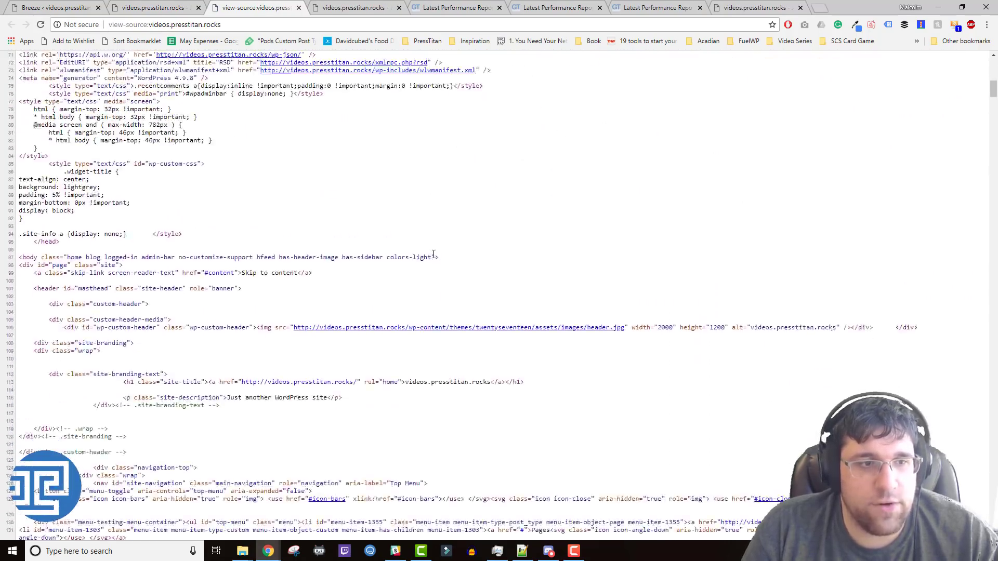
pyautogui.scroll(-20, 320, 266)
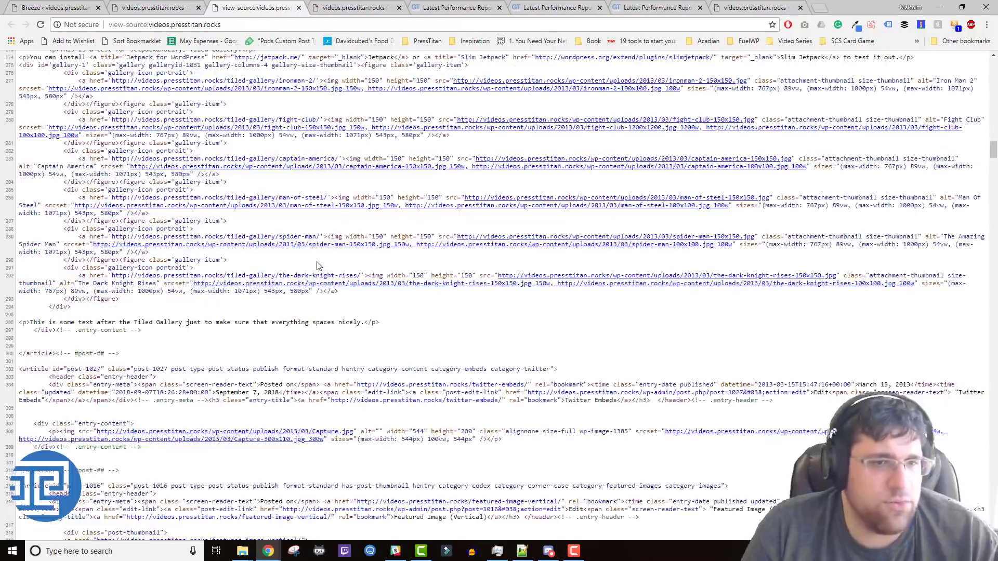
pyautogui.scroll(-20, 315, 266)
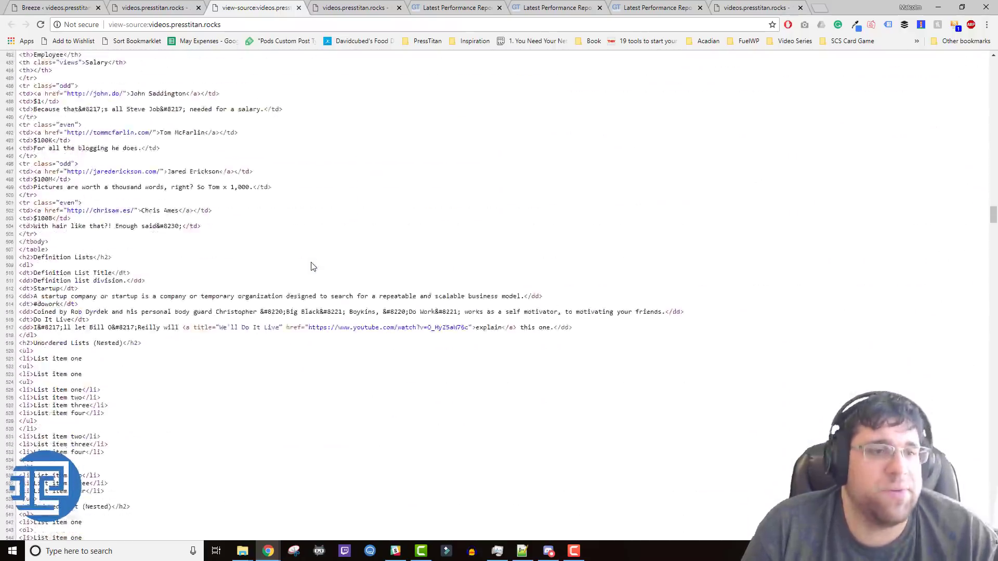
pyautogui.scroll(2, 117, 125)
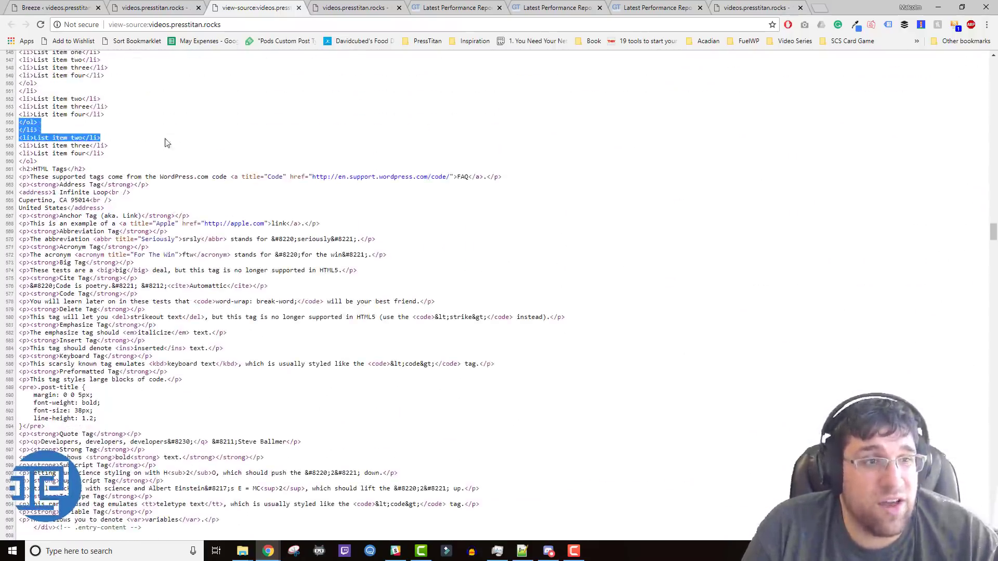
pyautogui.moveTo(167, 143); pyautogui.dragTo(144, 134)
pyautogui.click(137, 134)
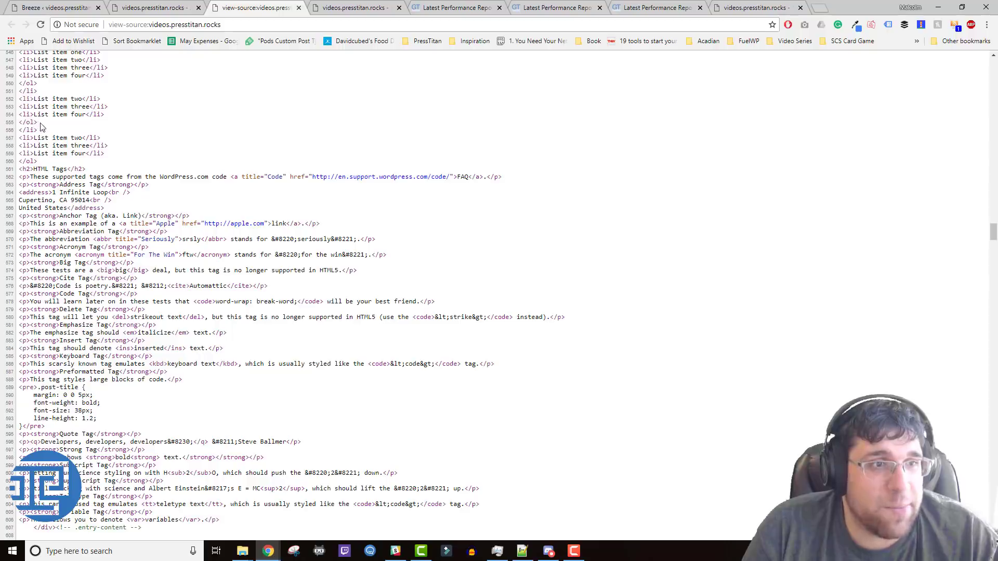
pyautogui.moveTo(54, 129); pyautogui.dragTo(100, 138)
pyautogui.click(171, 7)
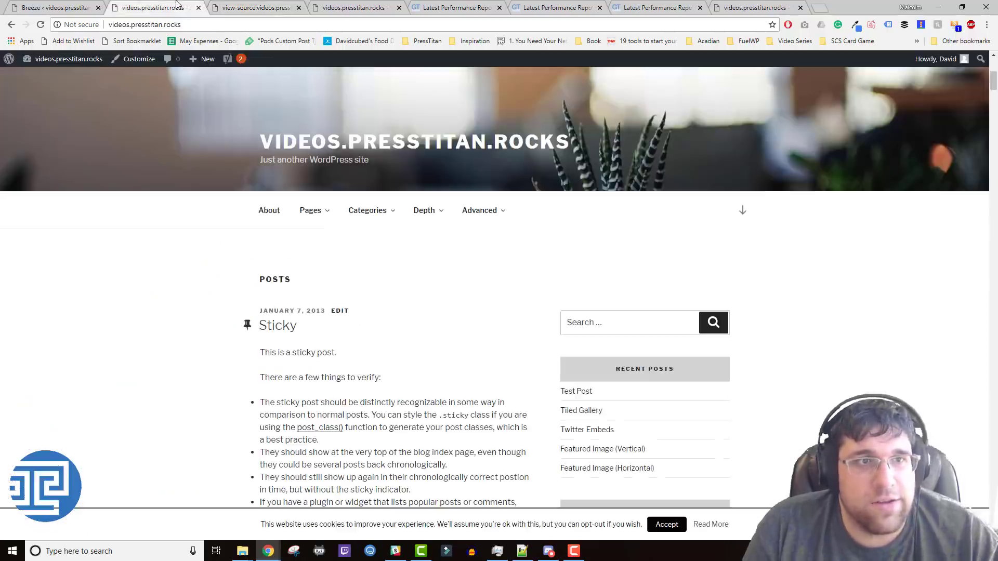
pyautogui.click(73, 8)
# Step: Enable HTML, CSS, inline JS and inline CSS minification in Breeze Basic Options and save
pyautogui.click(244, 206)
pyautogui.click(244, 218)
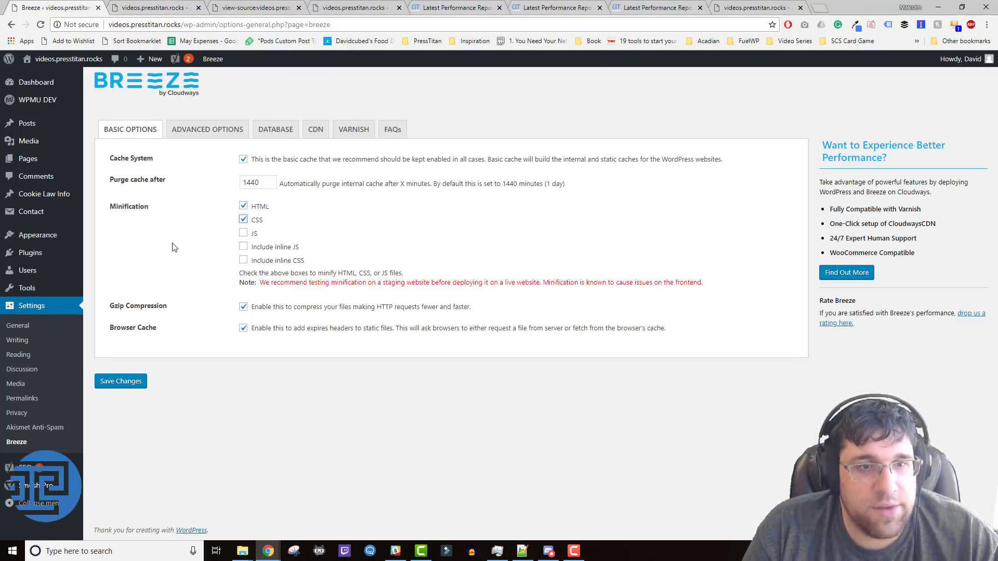
pyautogui.click(243, 248)
pyautogui.click(242, 260)
pyautogui.click(127, 382)
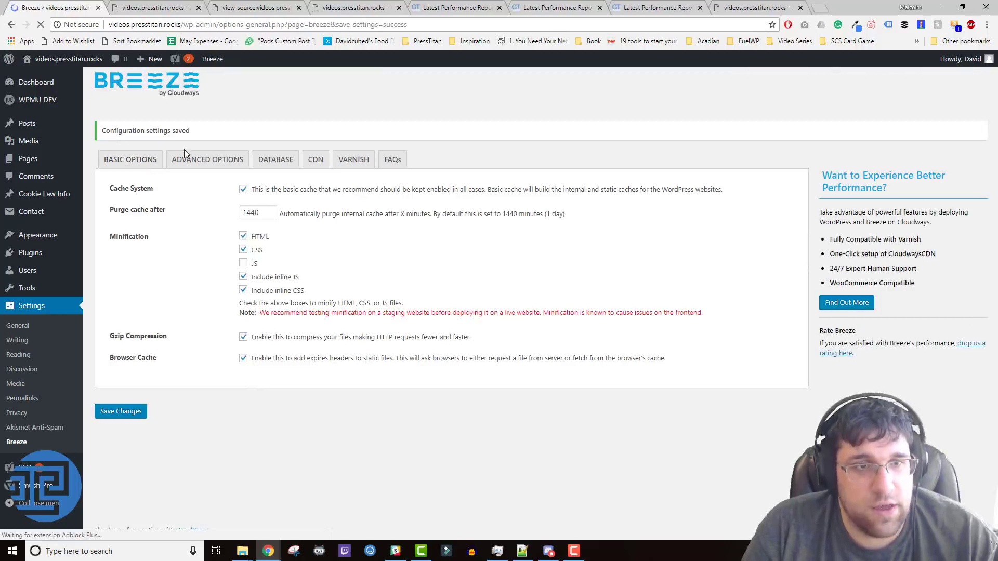
# Step: Turn on Group Files for CSS in Breeze Advanced Options and save
pyautogui.click(198, 159)
pyautogui.click(256, 296)
pyautogui.scroll(-5, 182, 327)
pyautogui.click(121, 486)
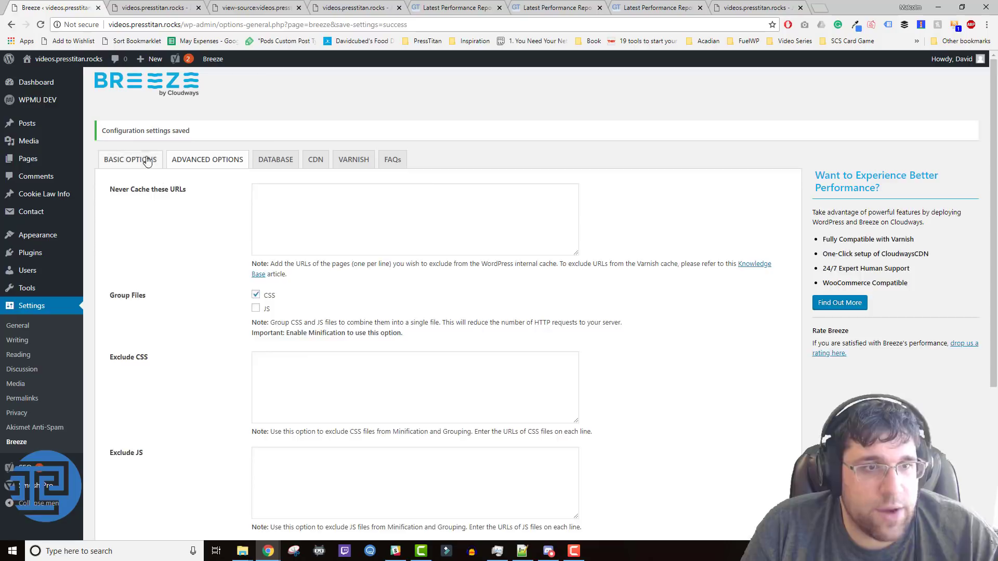
pyautogui.click(146, 161)
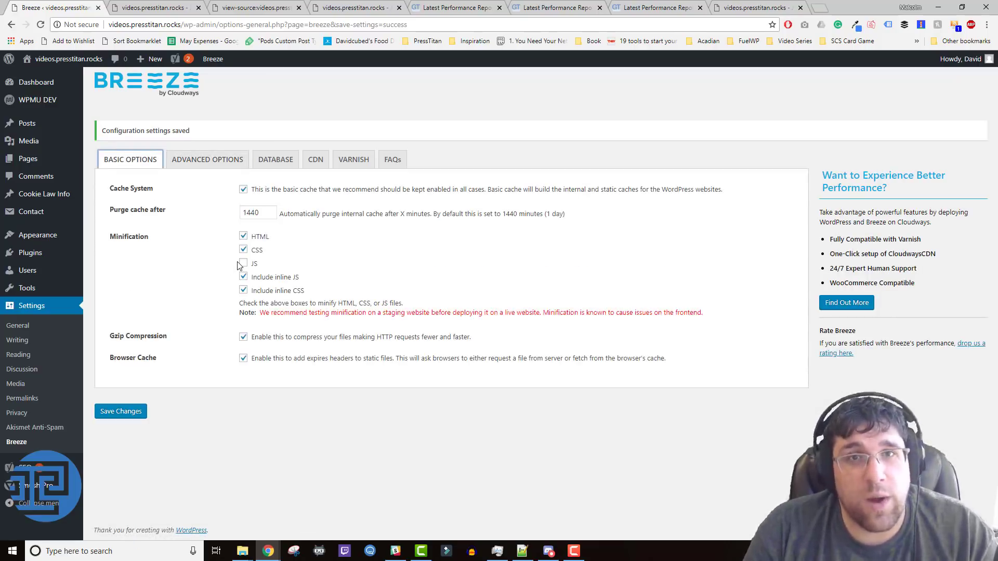
pyautogui.click(227, 165)
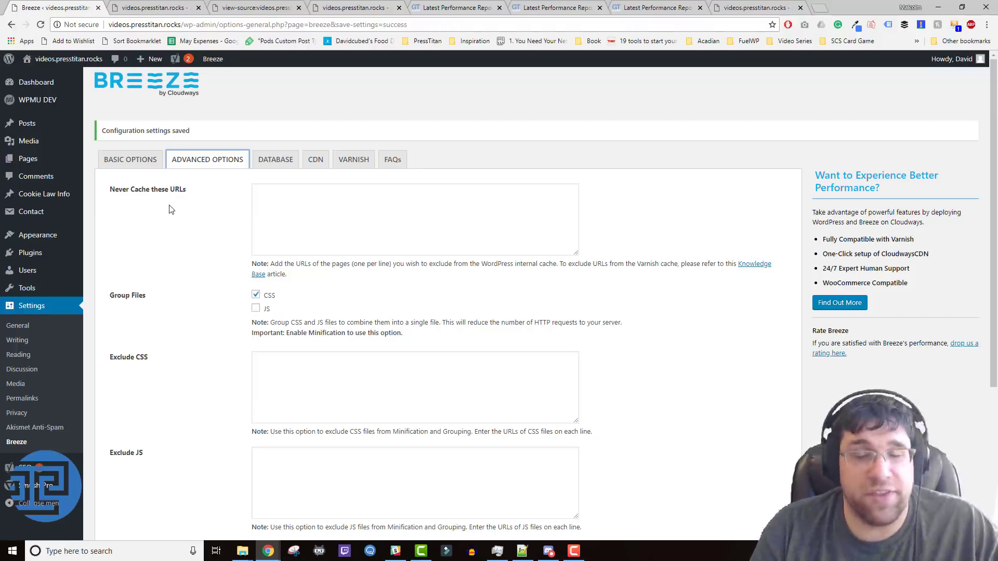
pyautogui.scroll(-4, 190, 276)
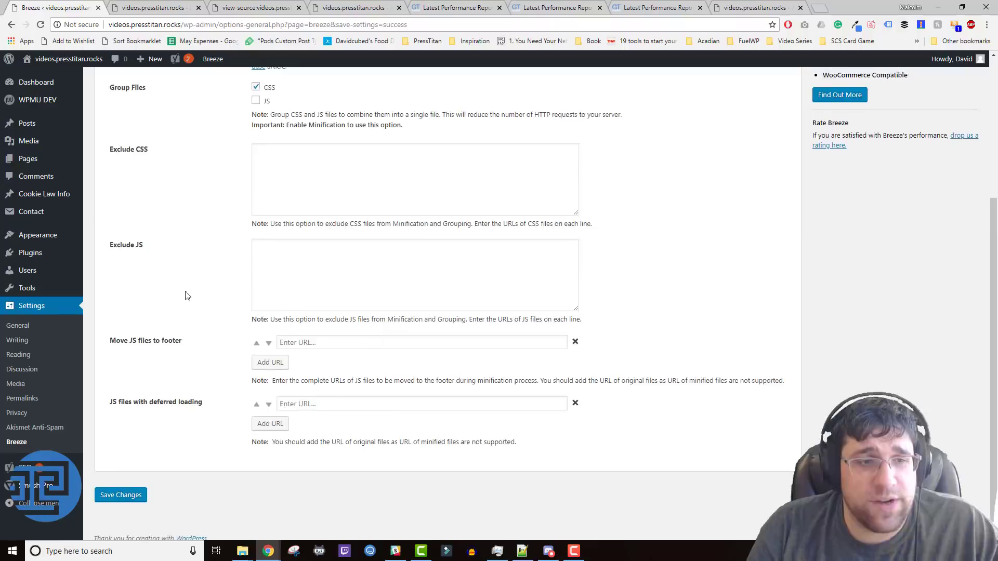
pyautogui.scroll(5, 232, 333)
pyautogui.click(150, 161)
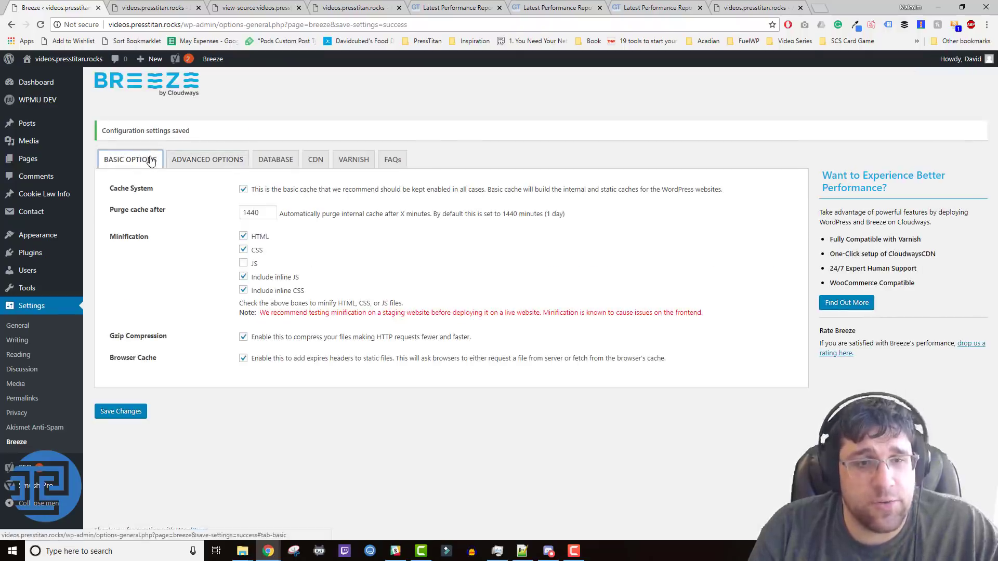
# Step: Enable JS minification, save, and purge all Breeze cache (217.38 Kb)
pyautogui.click(244, 264)
pyautogui.click(118, 412)
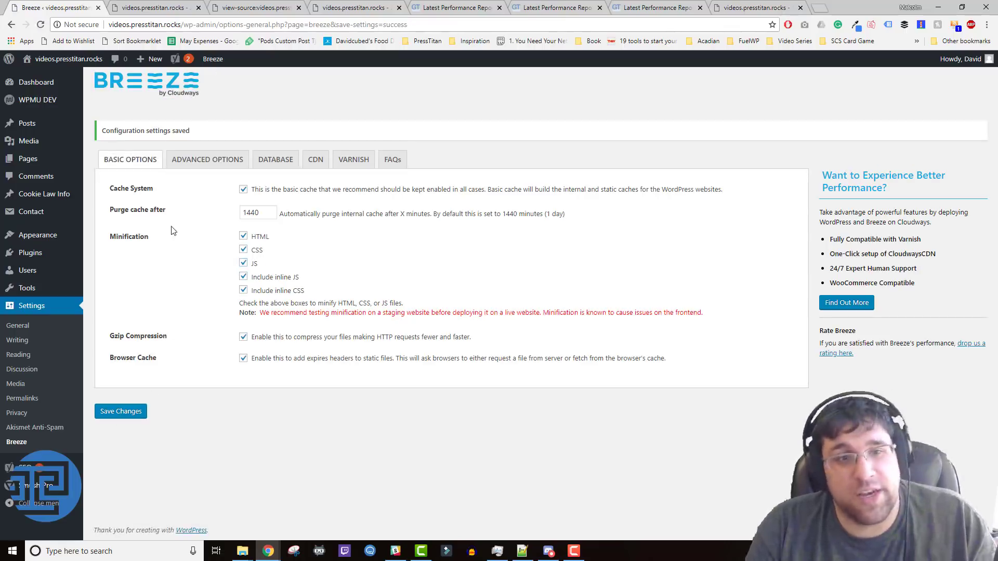
pyautogui.click(221, 78)
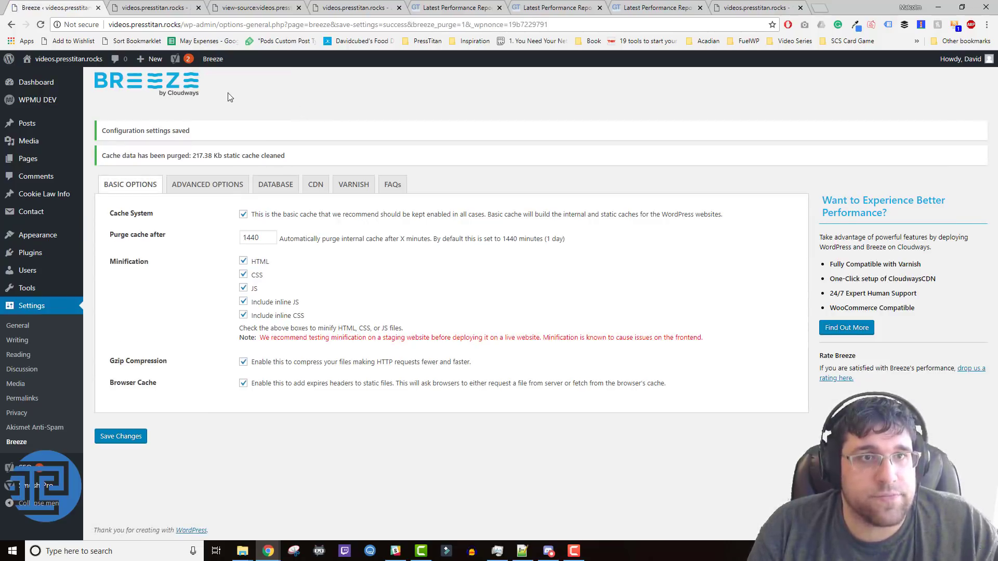
# Step: Reload the front page, inspect its HTML source, then close the source tab
pyautogui.click(134, 7)
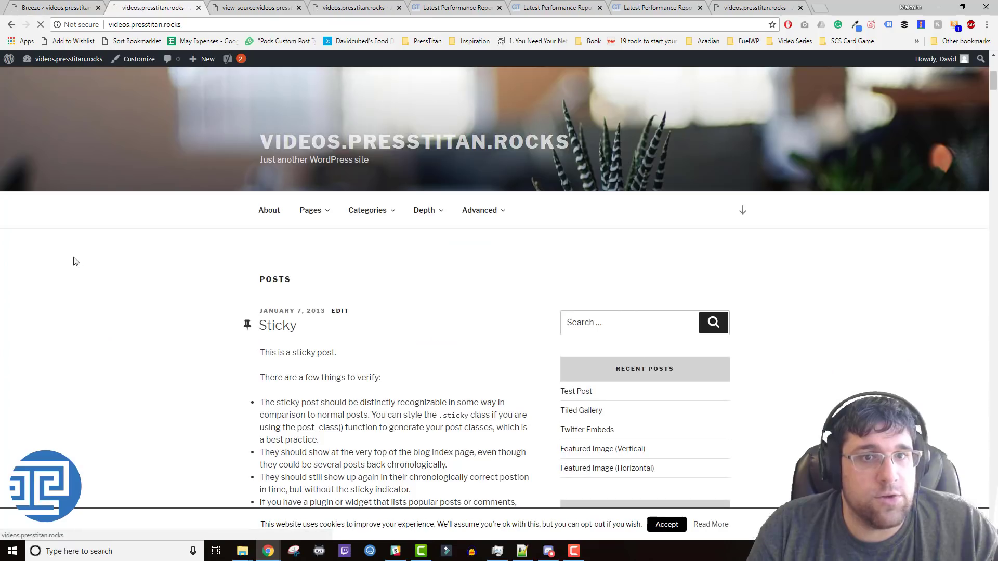
pyautogui.press('F5')
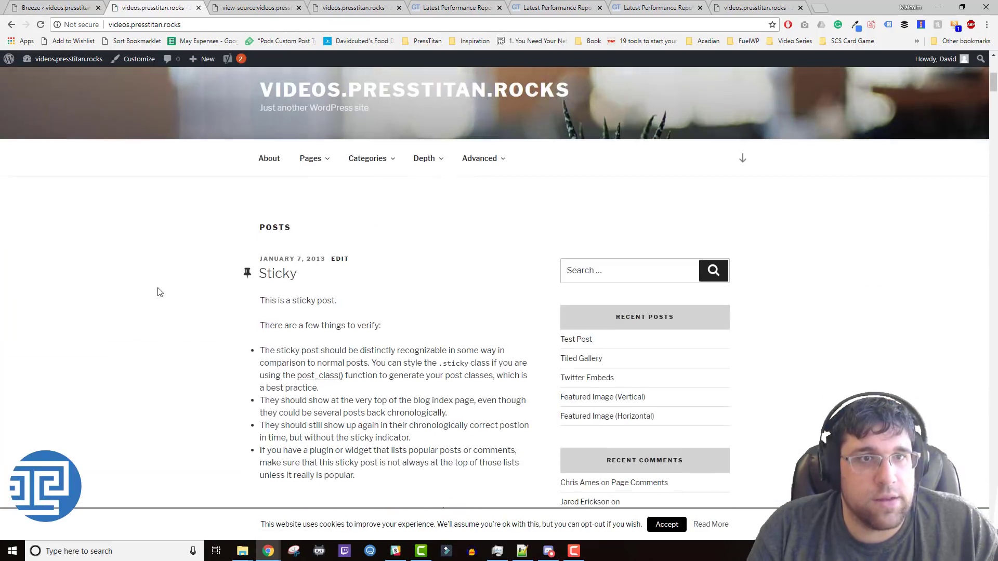
pyautogui.rightClick(159, 292)
pyautogui.click(187, 408)
pyautogui.scroll(-10, 234, 203)
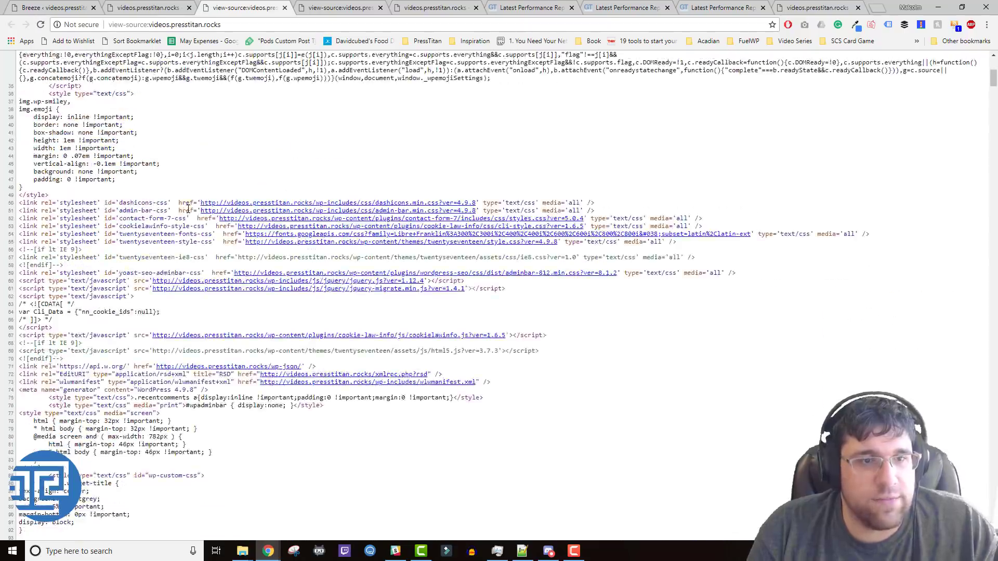
pyautogui.press('F5')
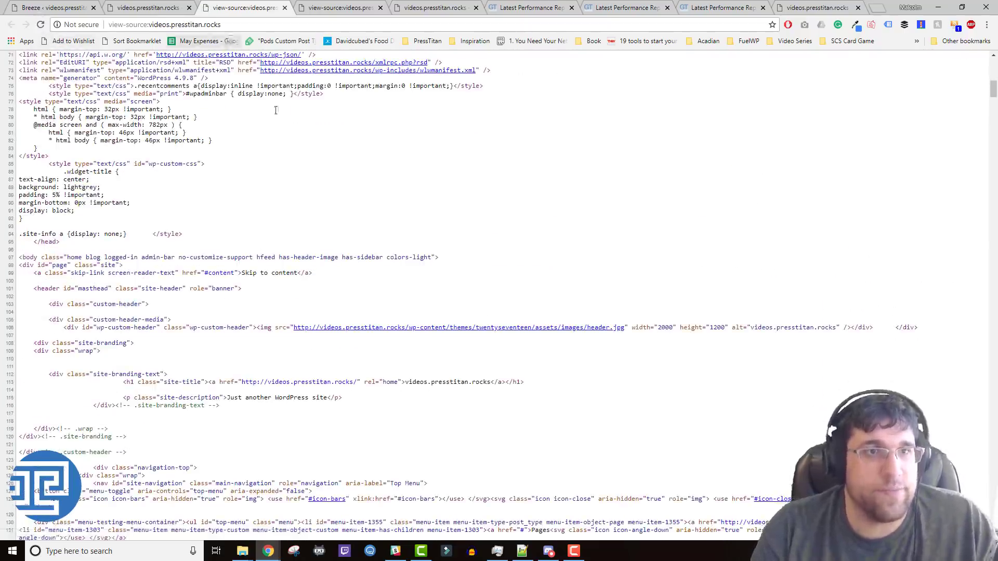
pyautogui.scroll(10, 300, 160)
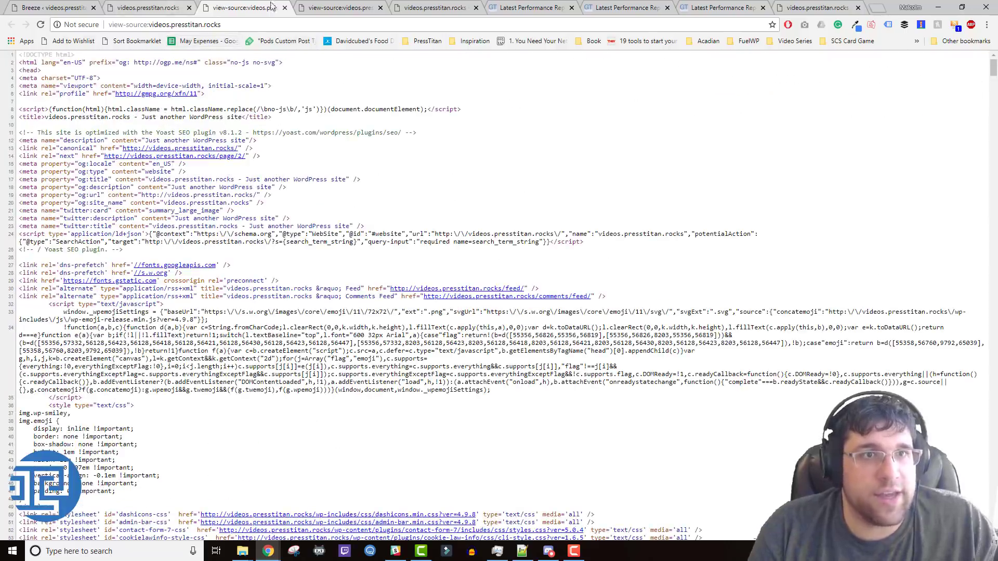
pyautogui.click(284, 8)
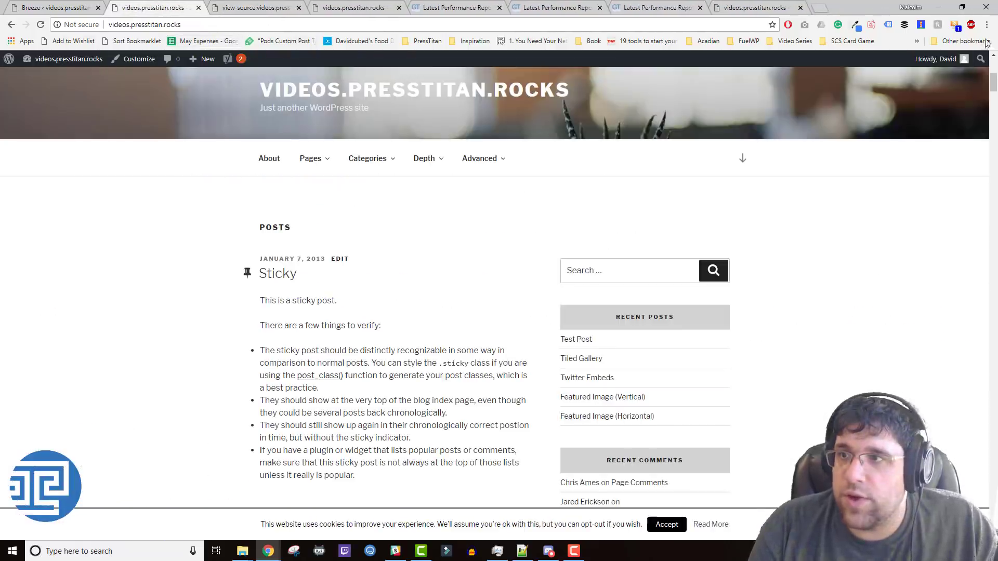
# Step: Load videos.presstitan.rocks in a private window and scroll through its minified page source
pyautogui.click(986, 24)
pyautogui.click(905, 63)
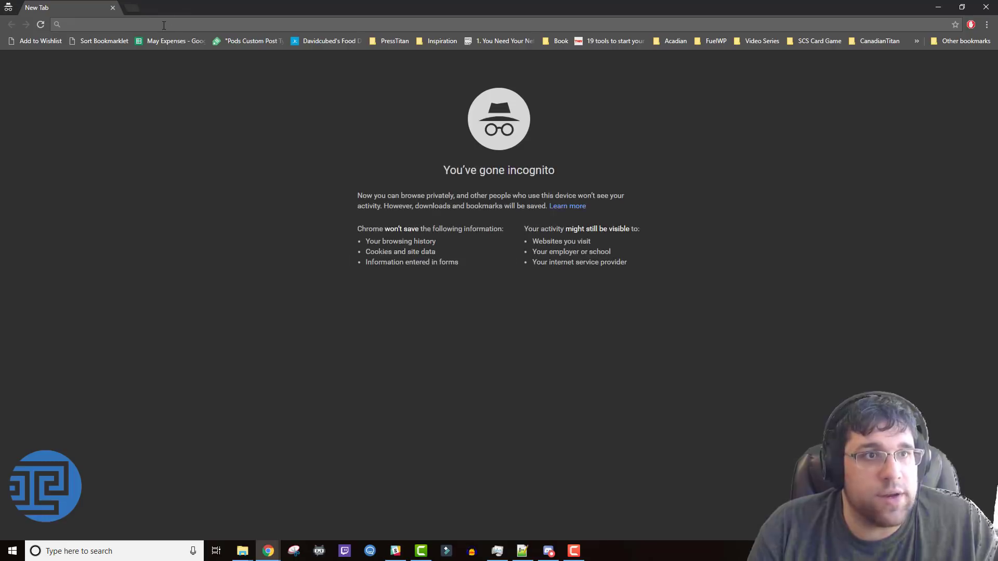
pyautogui.write('videos.')
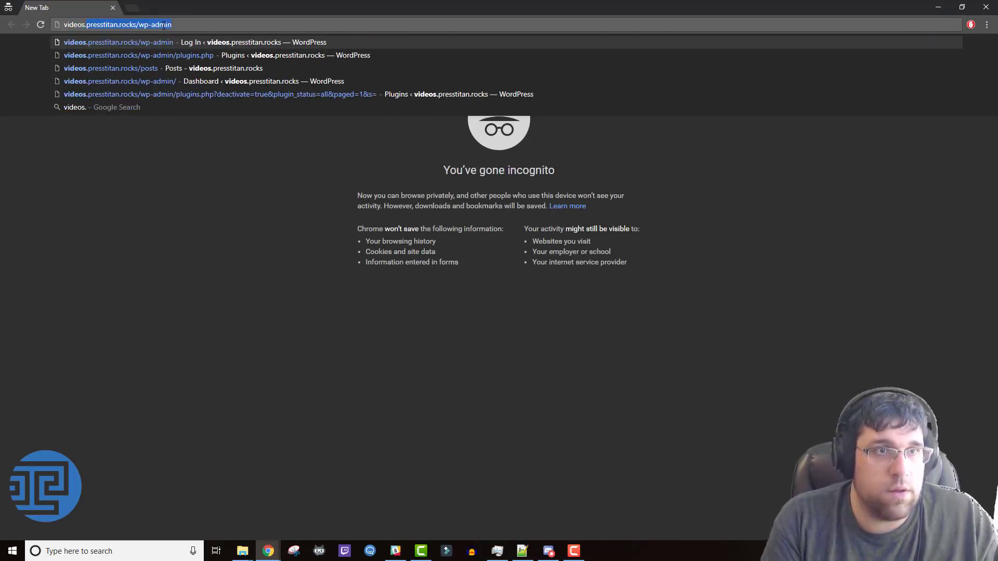
pyautogui.write('presstitan.rocks')
pyautogui.press('Return')
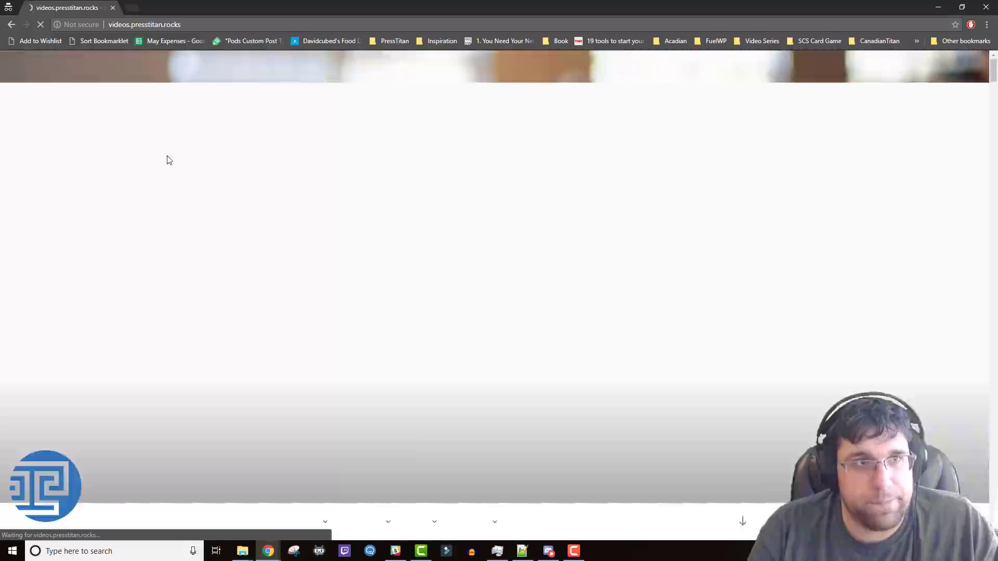
pyautogui.rightClick(120, 263)
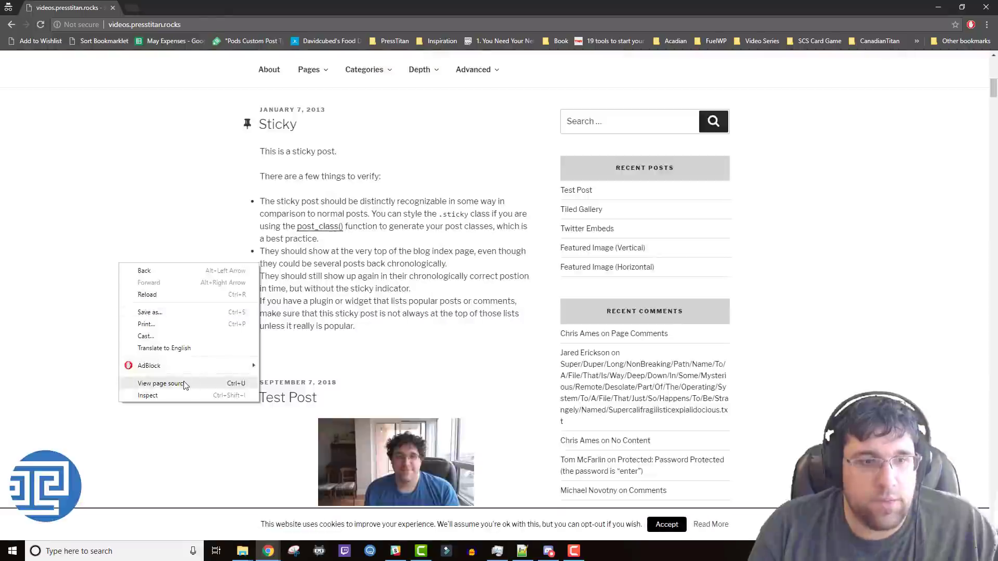
pyautogui.click(185, 385)
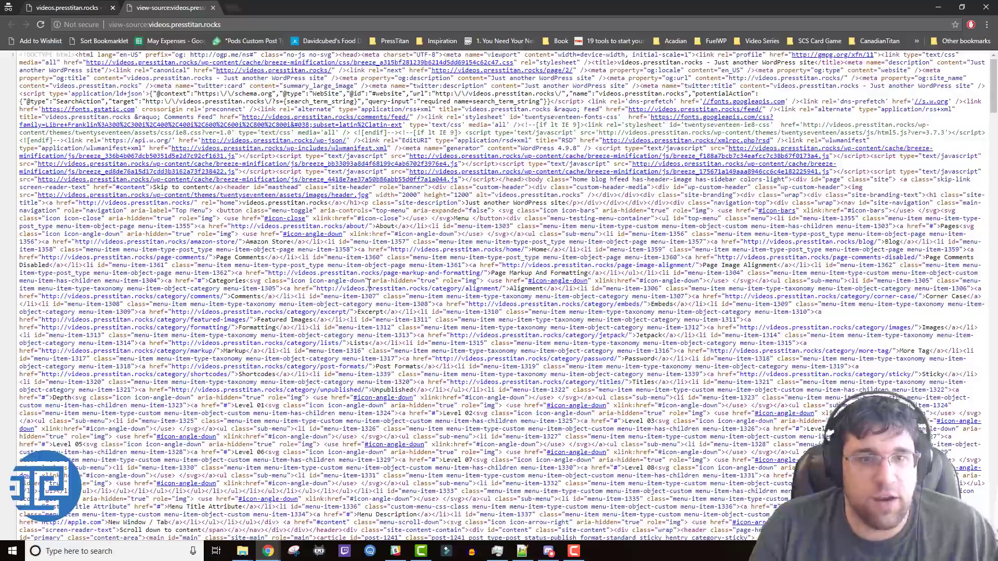
pyautogui.scroll(-20, 369, 283)
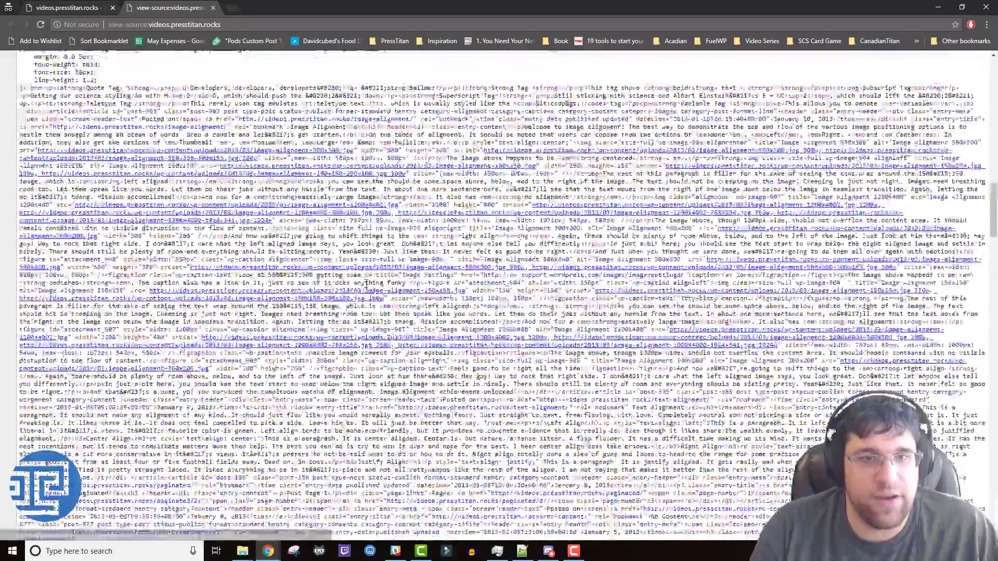
pyautogui.scroll(-20, 366, 283)
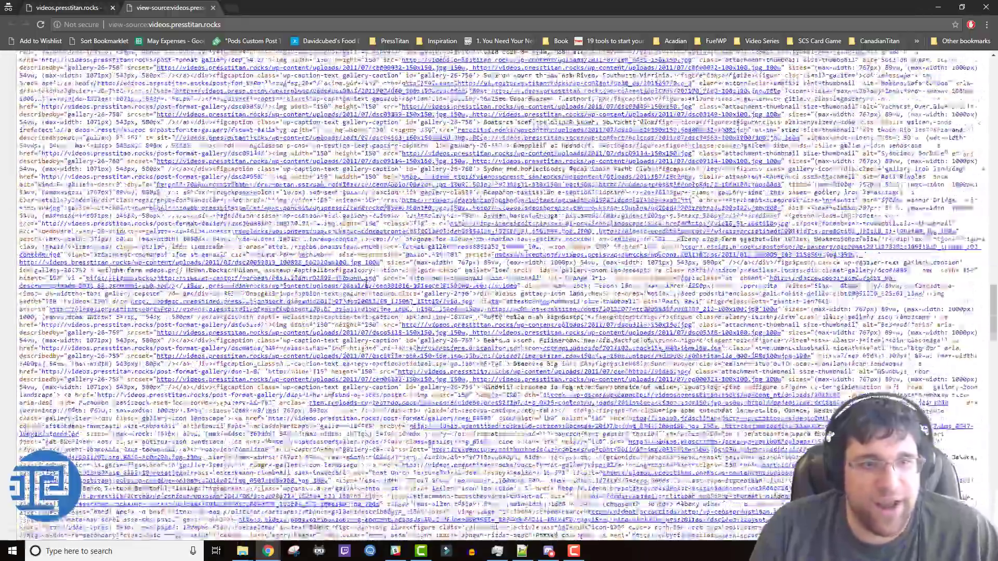
pyautogui.scroll(-20, 367, 283)
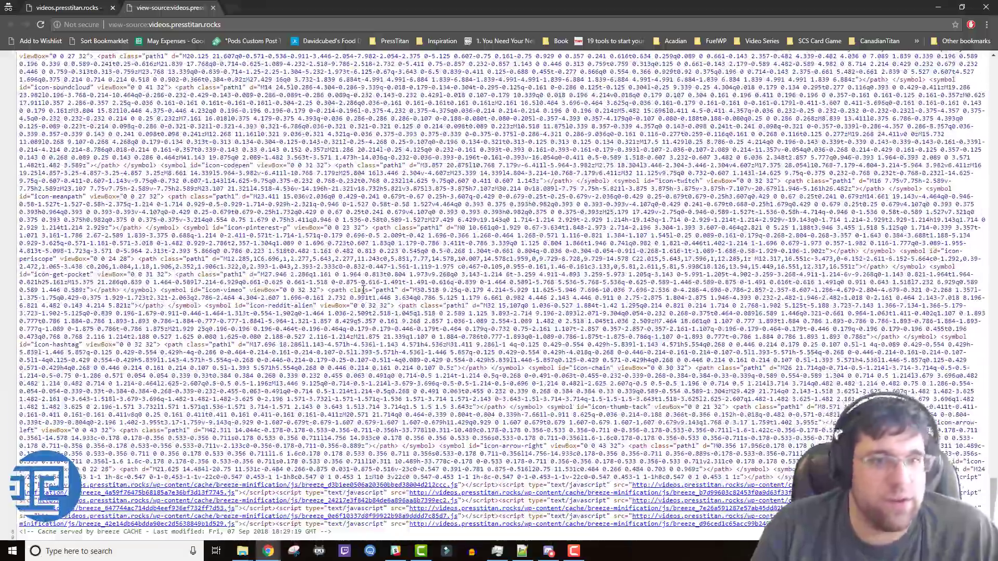
pyautogui.click(986, 7)
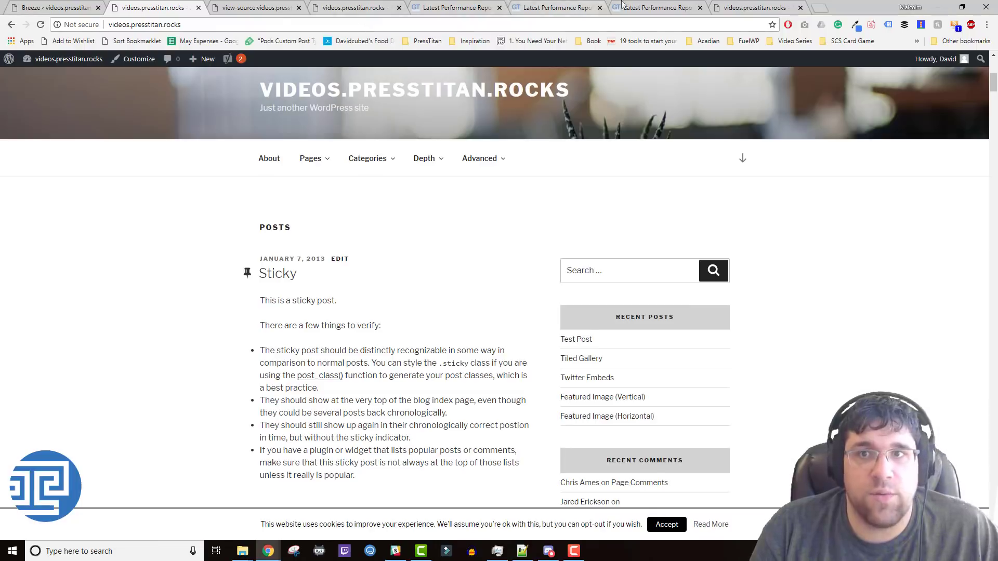
# Step: Re-test the site in GTmetrix and review the Inline small JavaScript and Defer parsing items
pyautogui.click(627, 4)
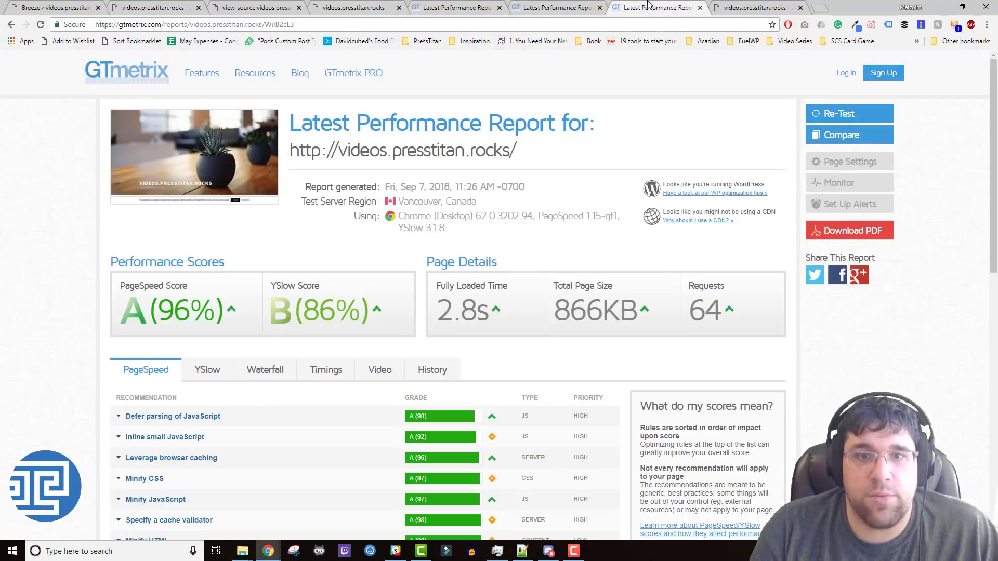
pyautogui.click(828, 116)
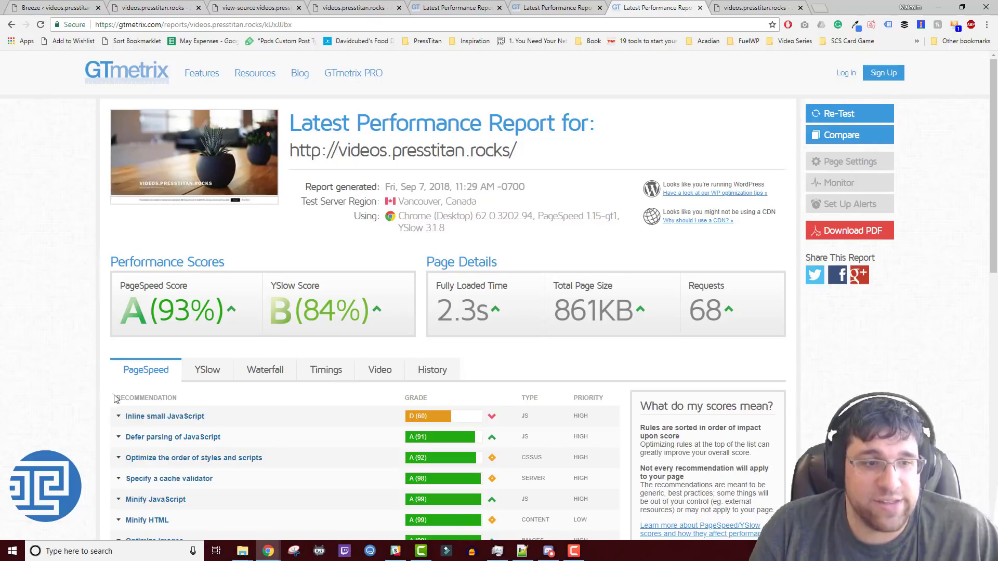
pyautogui.click(118, 416)
pyautogui.scroll(-2, 96, 319)
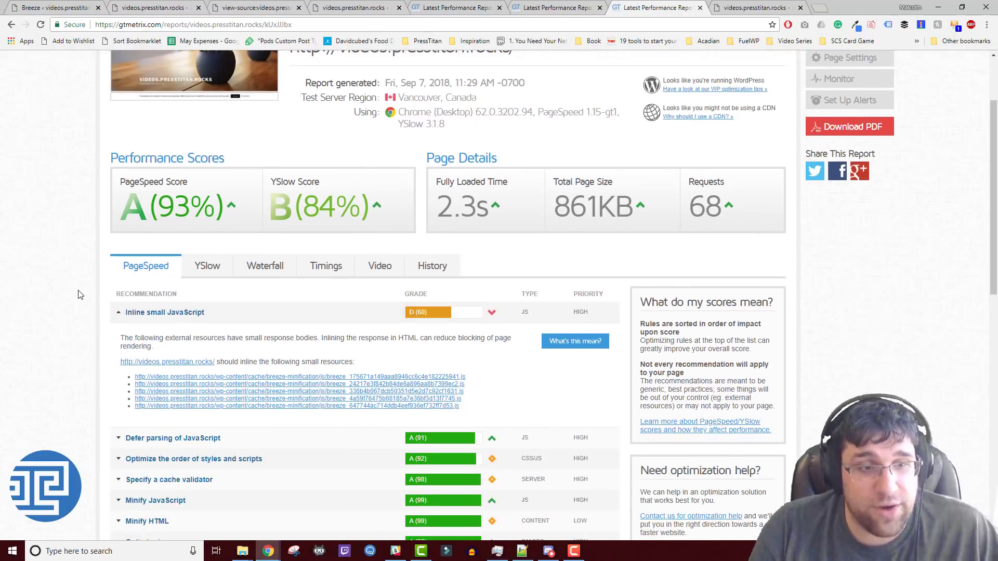
pyautogui.click(118, 313)
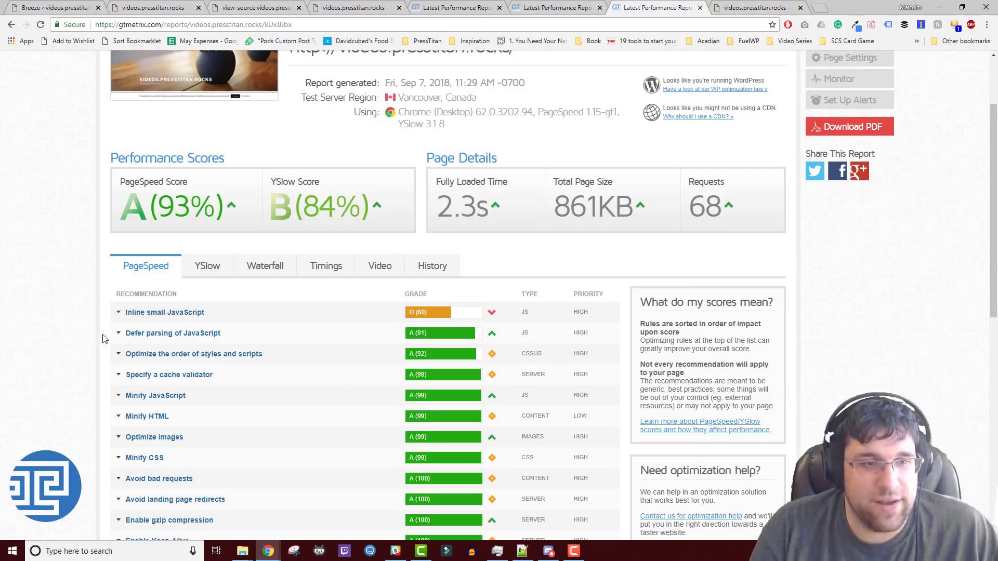
pyautogui.click(119, 333)
pyautogui.click(118, 333)
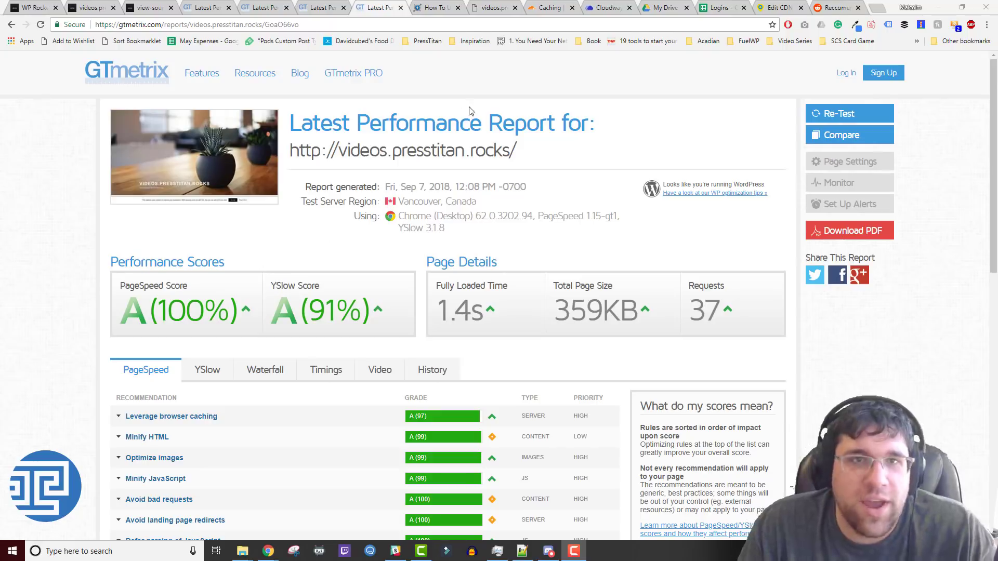
pyautogui.click(210, 4)
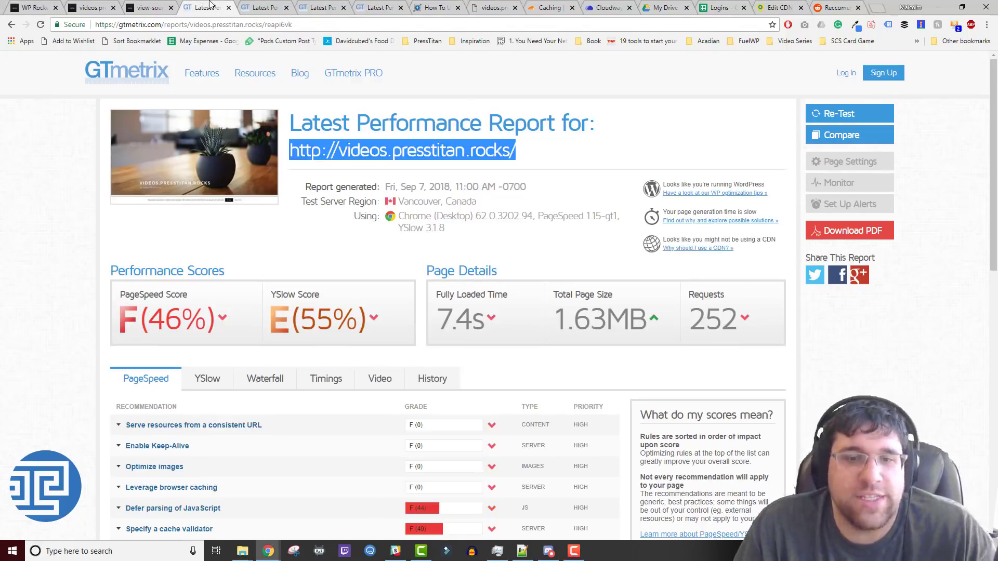
pyautogui.click(257, 6)
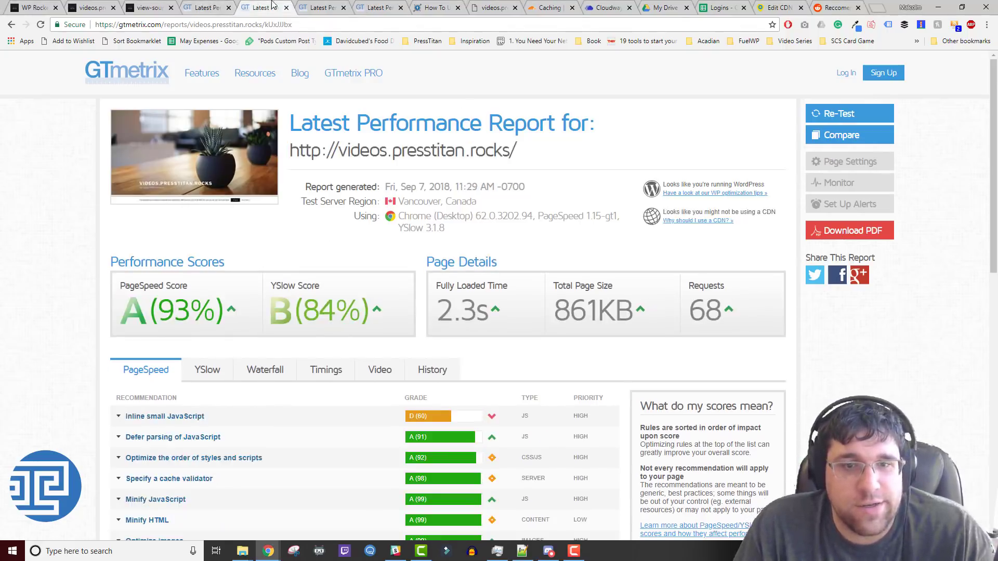
pyautogui.click(320, 5)
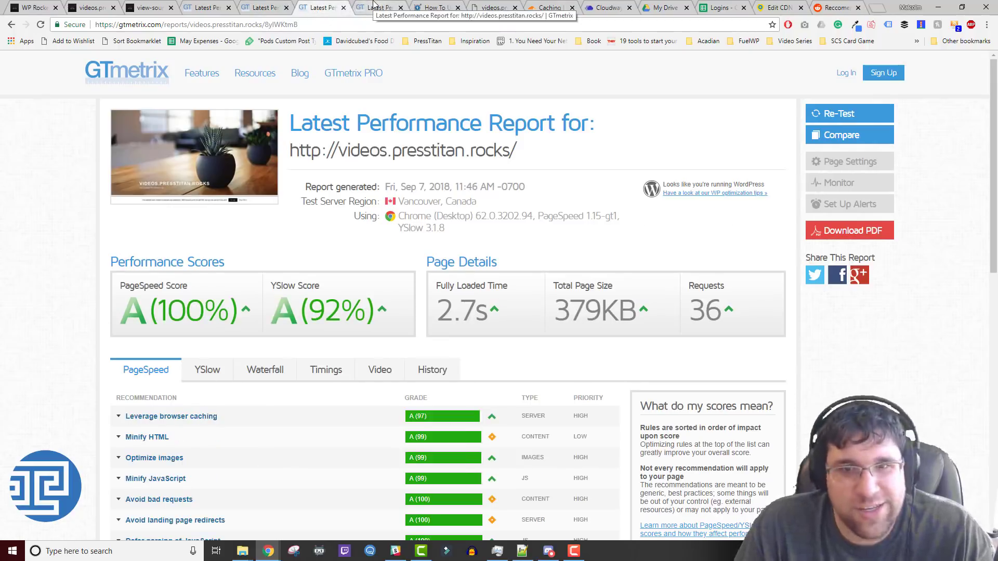
pyautogui.click(374, 6)
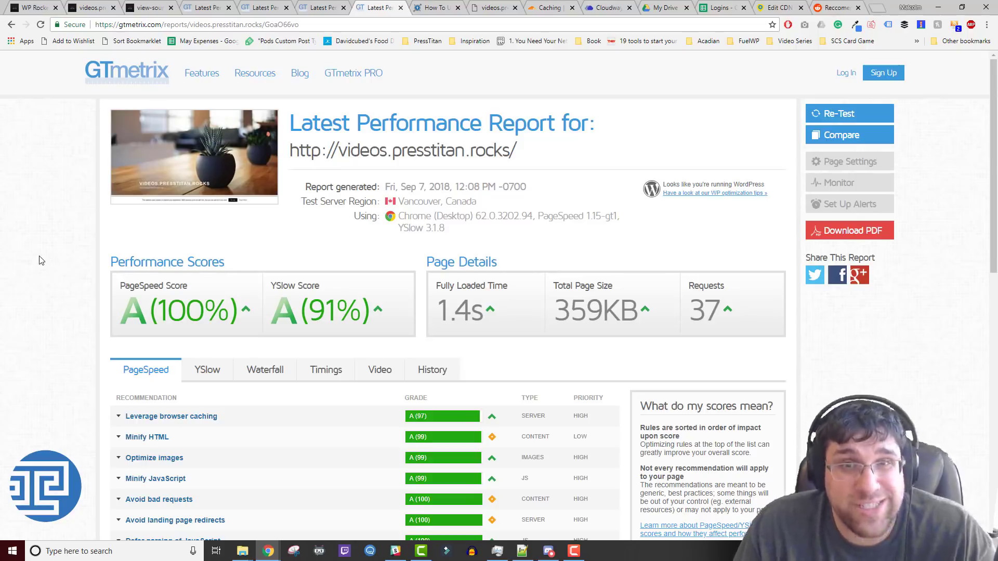
pyautogui.scroll(-4, 41, 260)
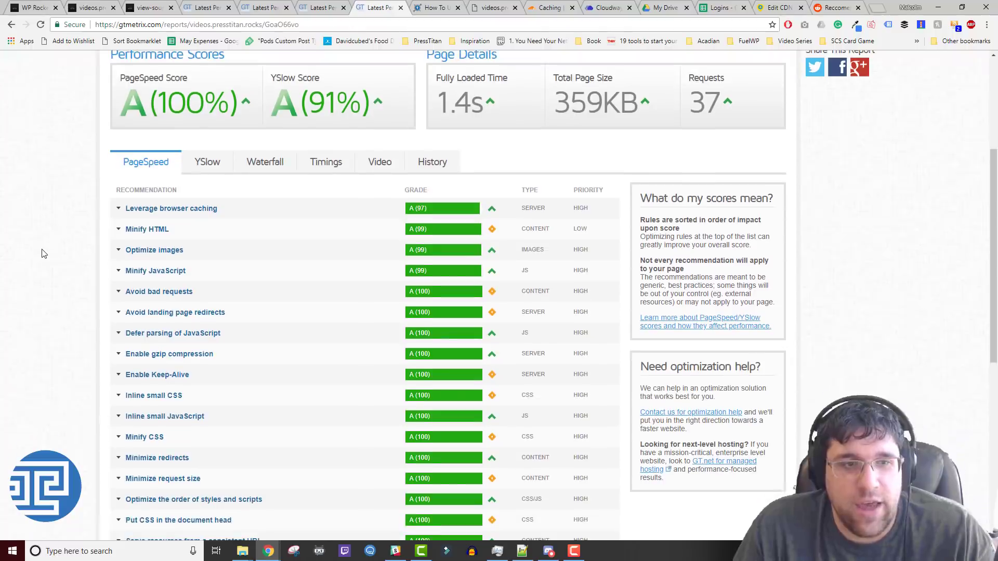
pyautogui.scroll(4, 44, 254)
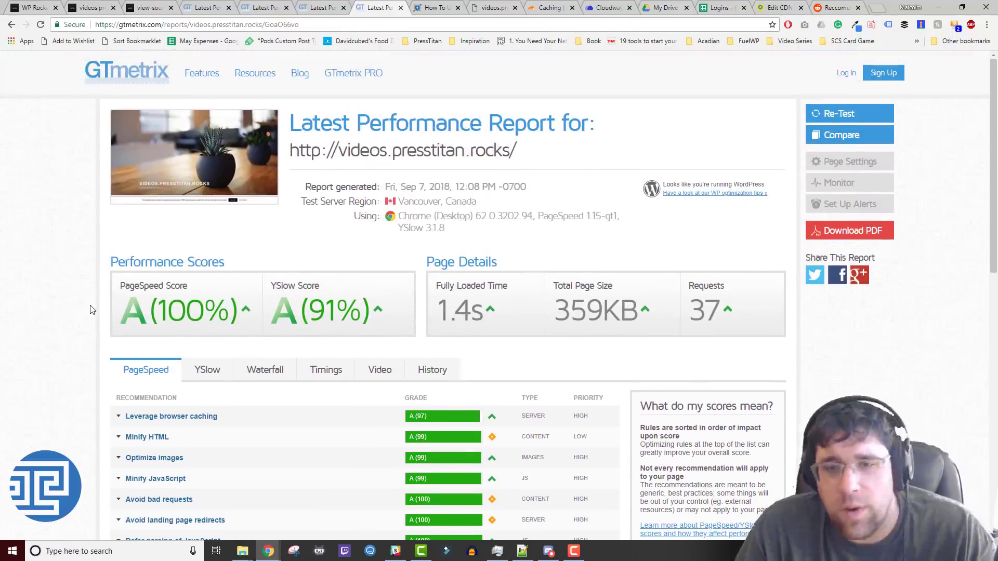
pyautogui.click(208, 9)
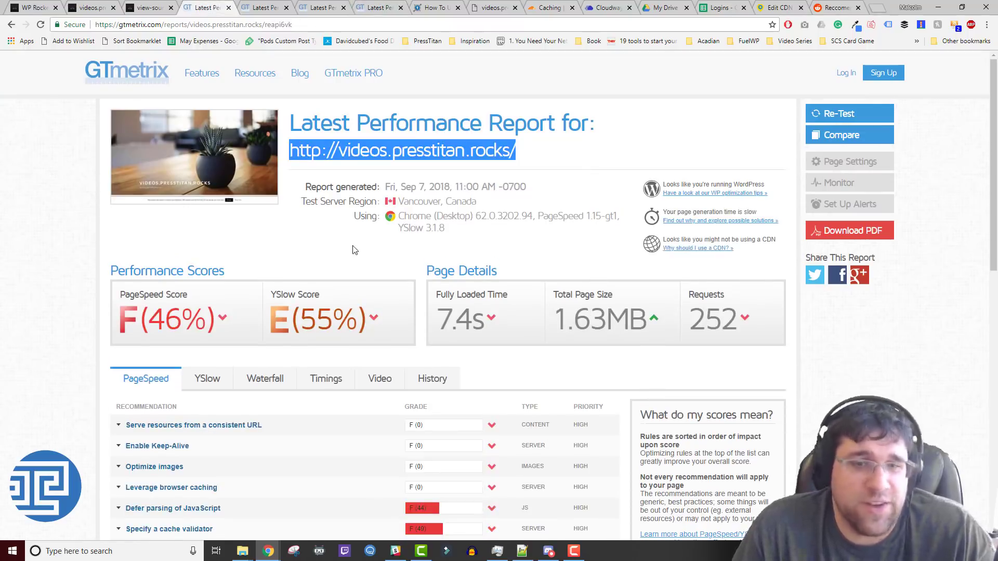
pyautogui.click(471, 9)
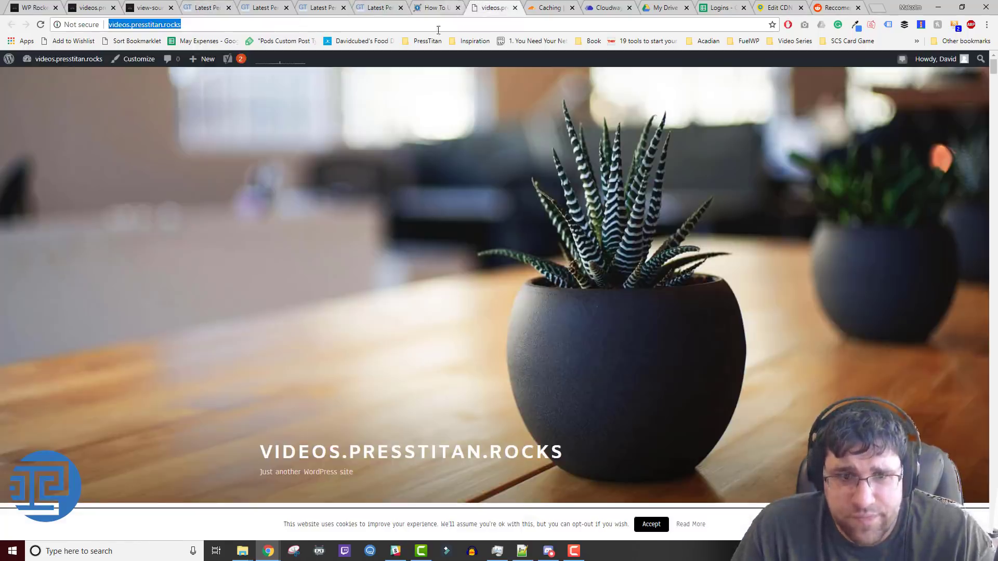
pyautogui.click(370, 8)
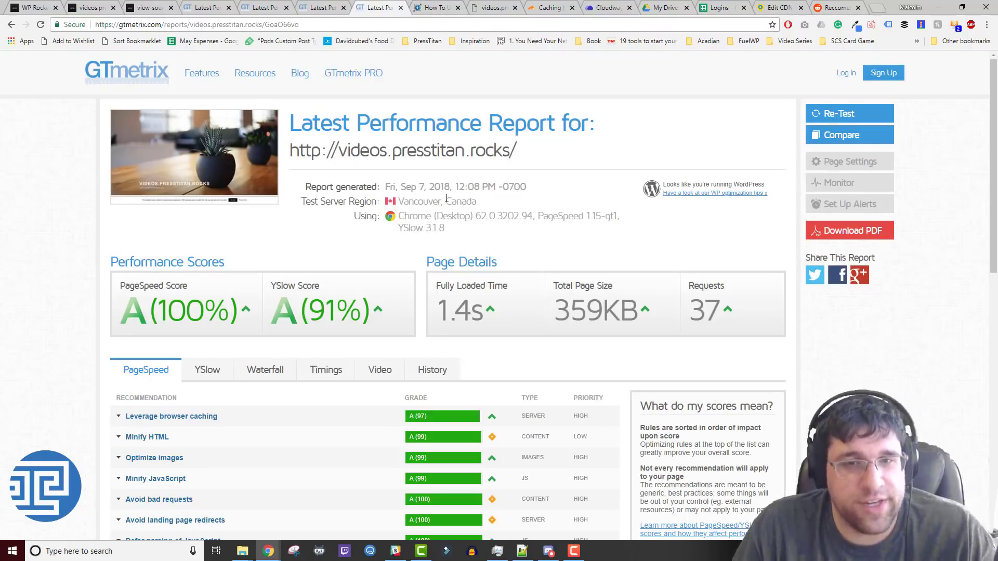